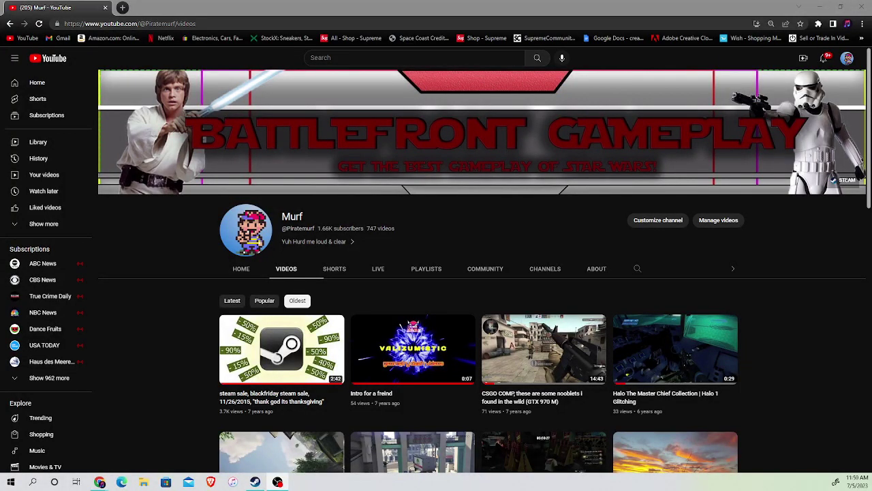
{"action": "scroll", "coordinate": [252, 372], "scroll_direction": "down", "scroll_amount": 2}
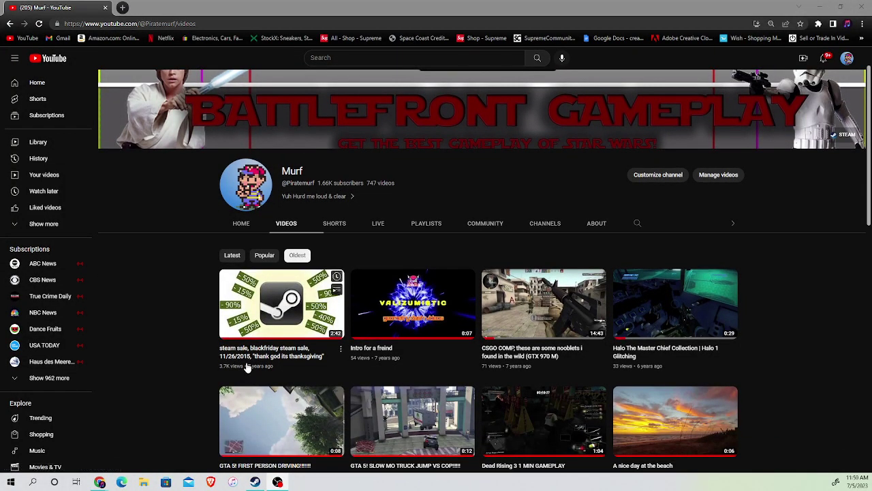
- Play the 2015 Black Friday Steam sale video, highlighting its title and checking the clock
{"action": "left_click", "coordinate": [283, 324]}
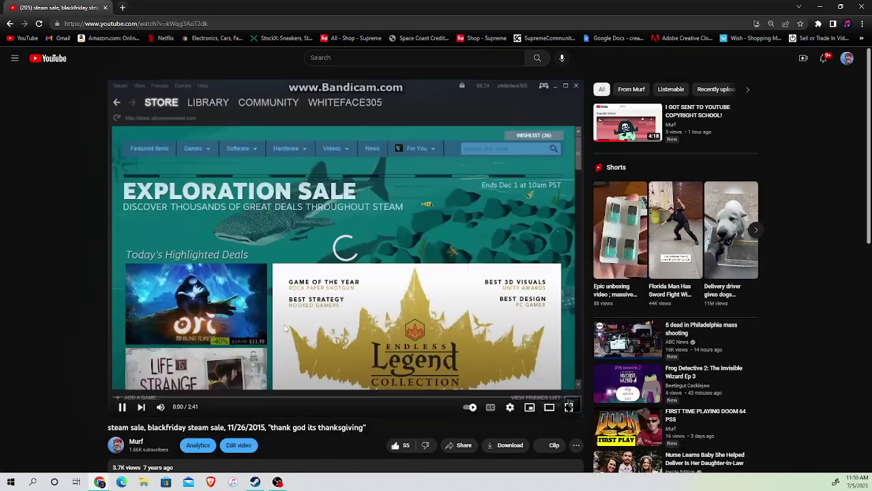
{"action": "scroll", "coordinate": [269, 319], "scroll_direction": "down", "scroll_amount": 2}
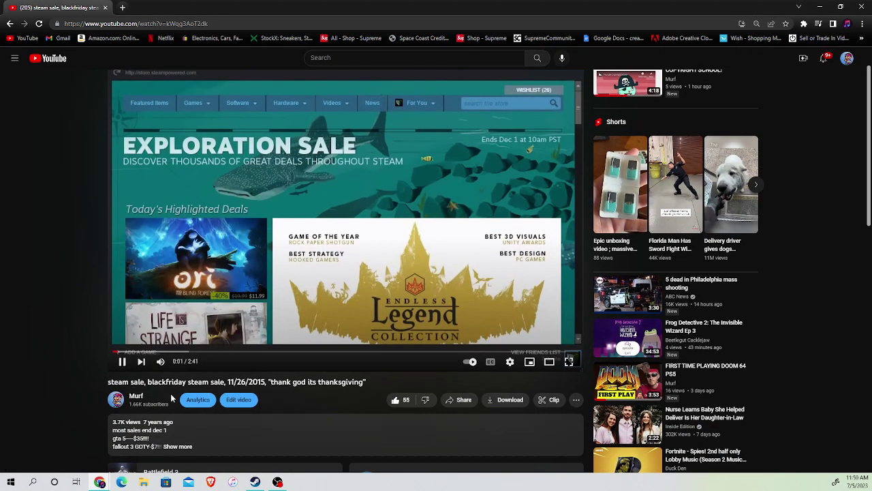
{"action": "left_click_drag", "start_coordinate": [108, 382], "coordinate": [211, 381]}
{"action": "left_click_drag", "start_coordinate": [145, 382], "coordinate": [347, 382]}
{"action": "left_click", "coordinate": [343, 392]}
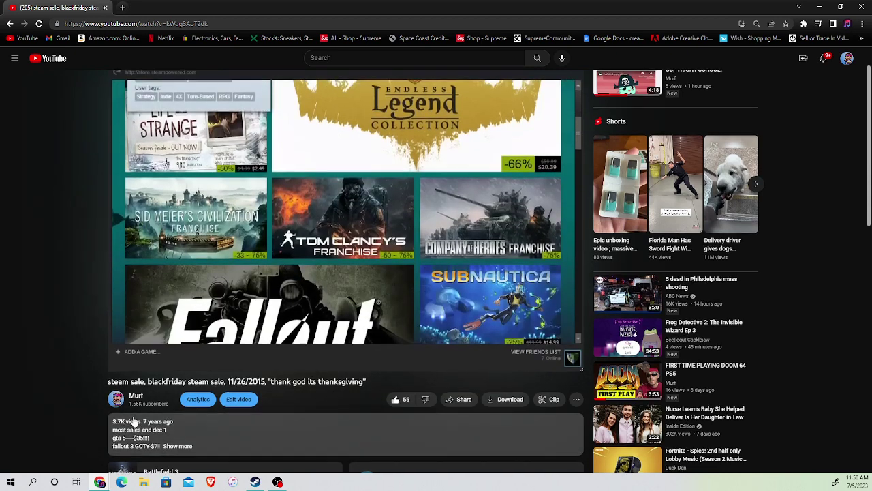
{"action": "scroll", "coordinate": [133, 421], "scroll_direction": "down", "scroll_amount": 1}
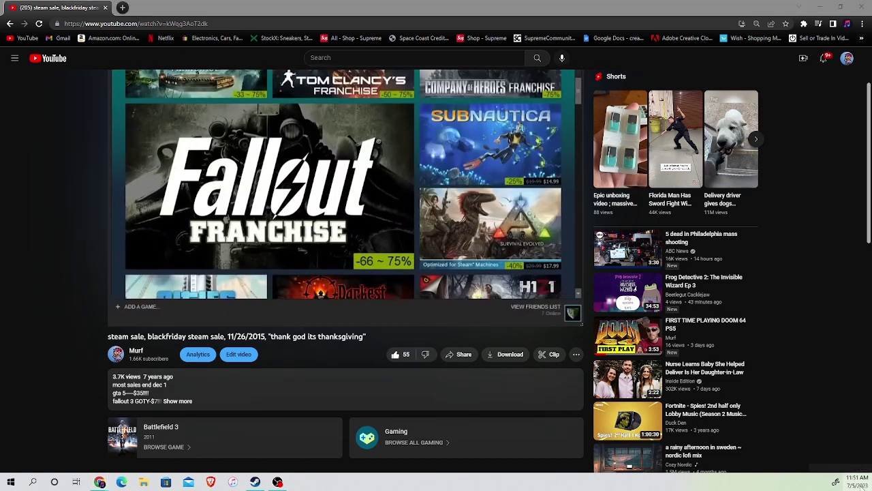
{"action": "left_click", "coordinate": [837, 481]}
{"action": "left_click", "coordinate": [821, 210]}
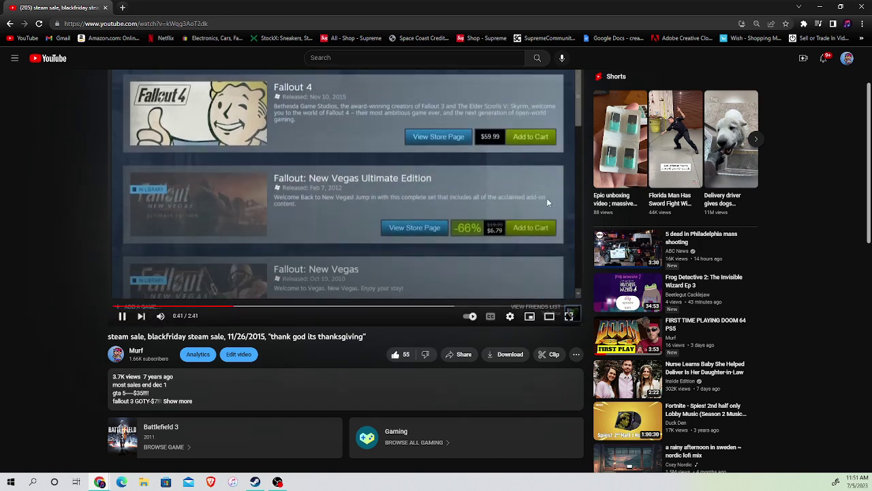
- Minimize Chrome and switch Steam from the library to the Summer Sale store
{"action": "left_click", "coordinate": [822, 7]}
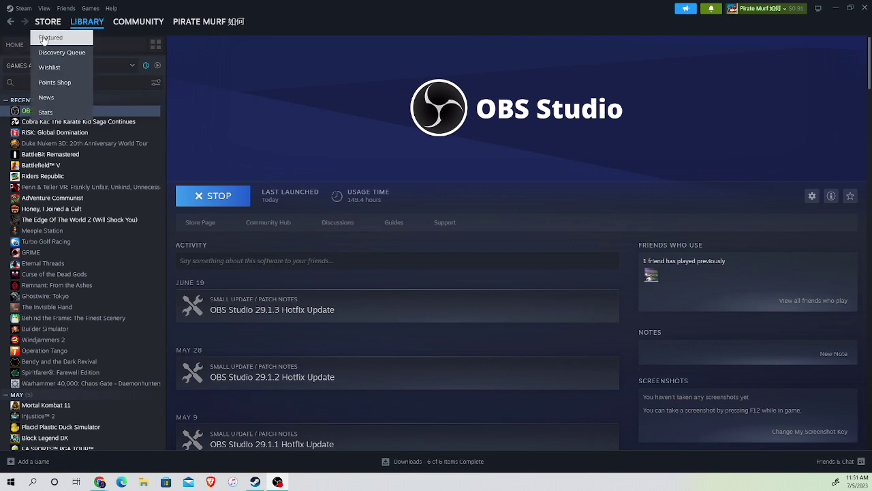
{"action": "left_click", "coordinate": [47, 21]}
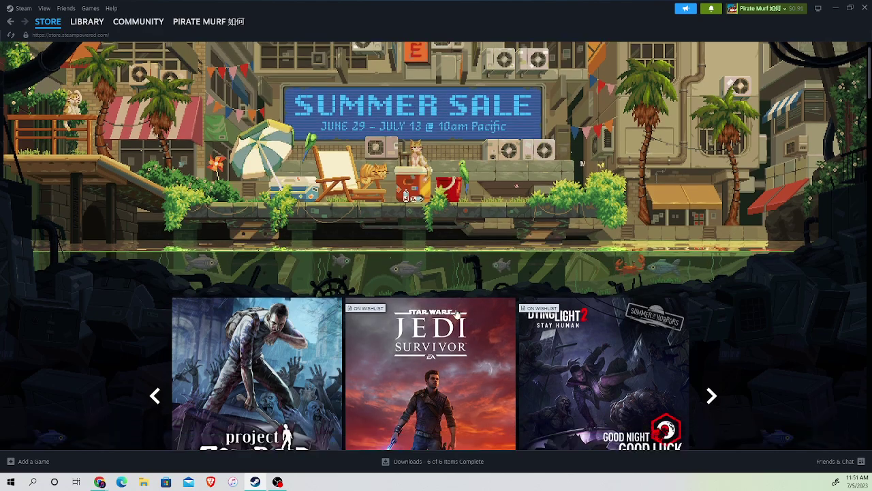
{"action": "scroll", "coordinate": [573, 151], "scroll_direction": "down", "scroll_amount": 3}
{"action": "scroll", "coordinate": [475, 352], "scroll_direction": "down", "scroll_amount": 2}
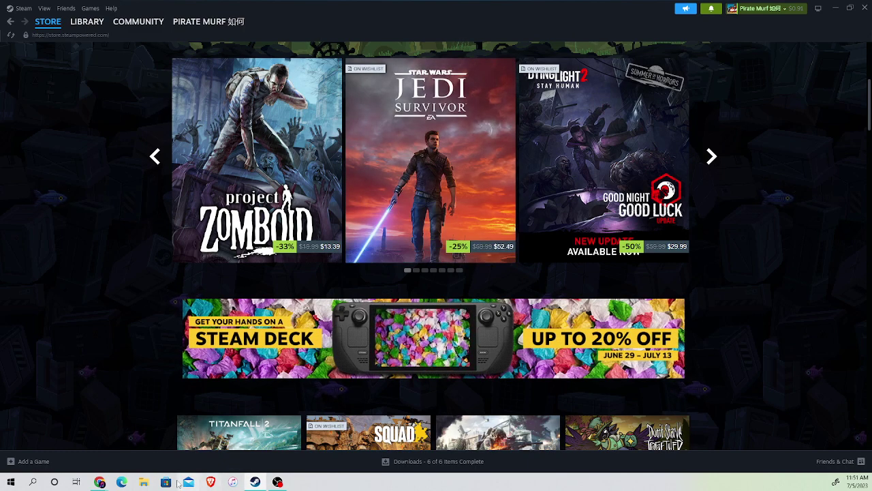
- Bring the YouTube video forward and pause it at 1:07 on the Rainbow Six games
{"action": "mouse_move", "coordinate": [100, 482]}
{"action": "left_click", "coordinate": [121, 466]}
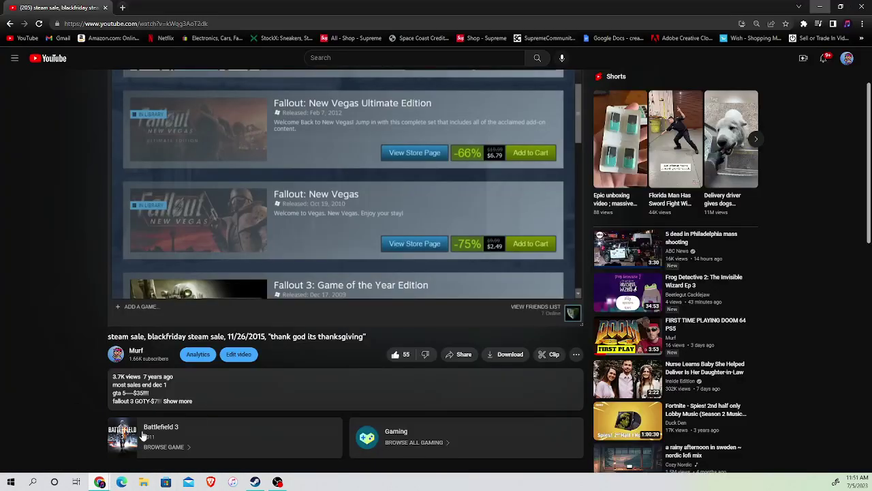
{"action": "scroll", "coordinate": [427, 251], "scroll_direction": "up", "scroll_amount": 1}
{"action": "left_click", "coordinate": [427, 251]}
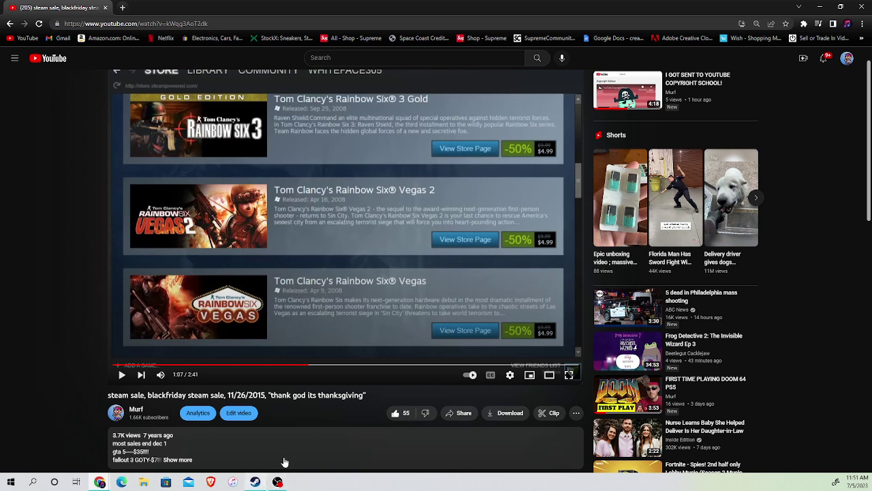
- Search the Steam store for 'rainbow six las vegas', then return to the YouTube video
{"action": "left_click", "coordinate": [255, 482]}
{"action": "scroll", "coordinate": [436, 205], "scroll_direction": "up", "scroll_amount": 5}
{"action": "left_click", "coordinate": [601, 63]}
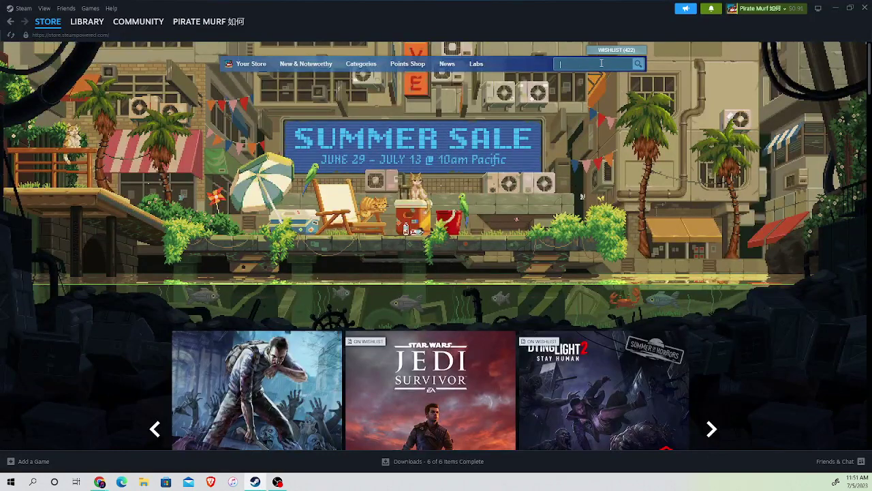
{"action": "type", "text": "rainbow"}
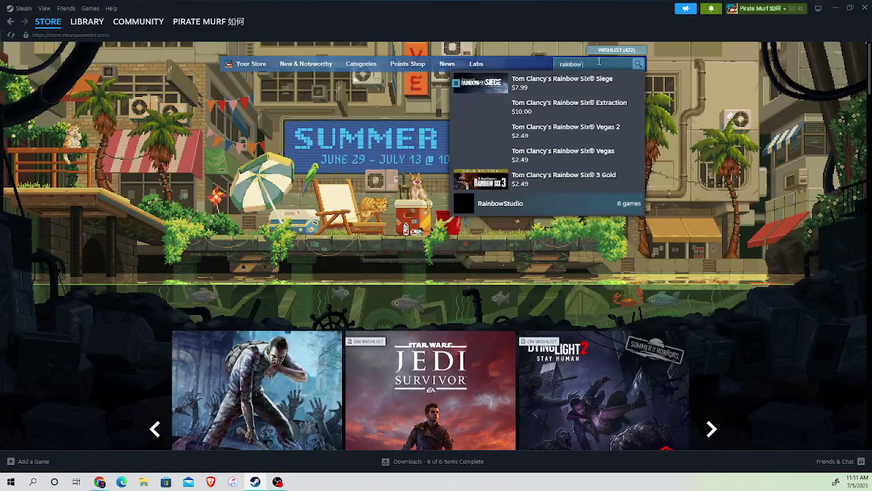
{"action": "type", "text": " six las"}
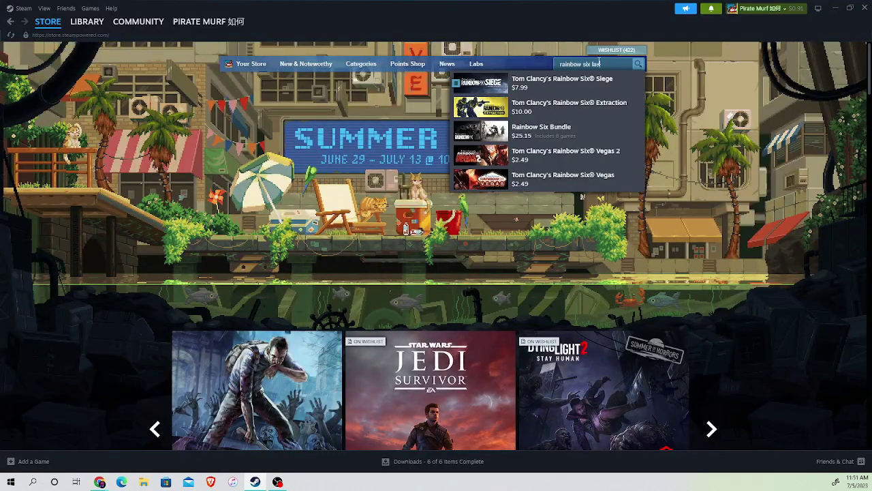
{"action": "type", "text": " vegas"}
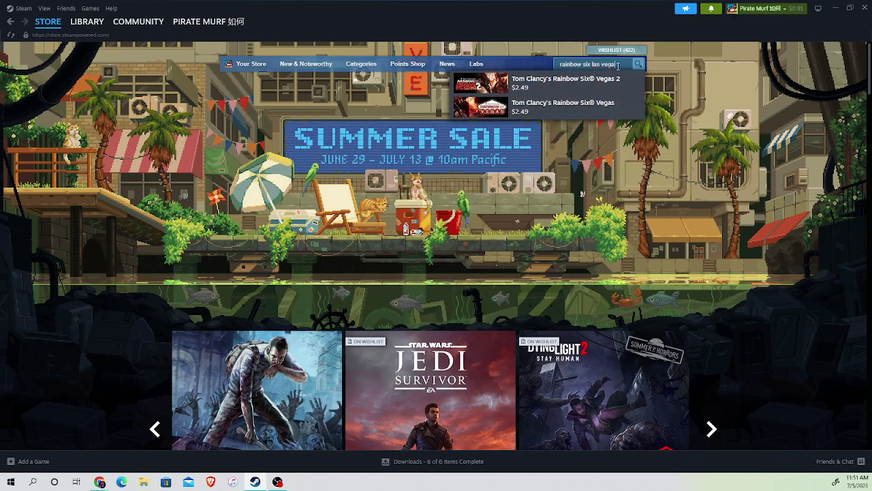
{"action": "key", "text": "Return"}
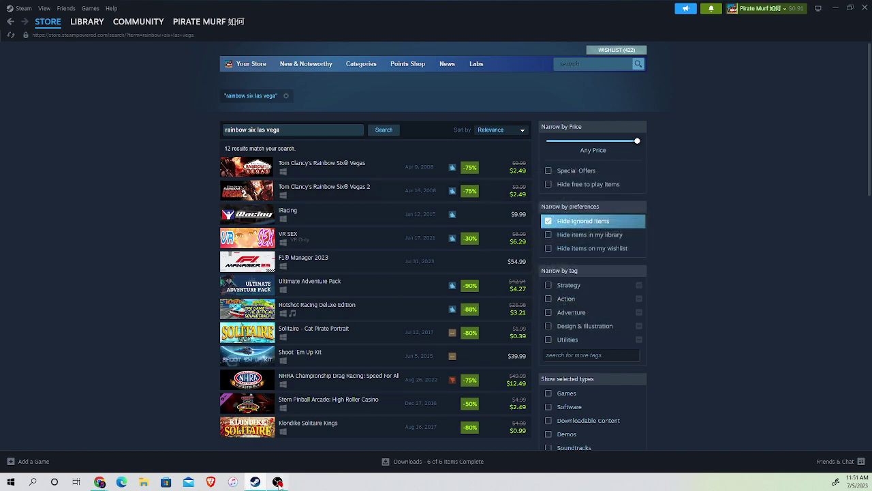
{"action": "left_click", "coordinate": [100, 482]}
{"action": "left_click", "coordinate": [49, 418]}
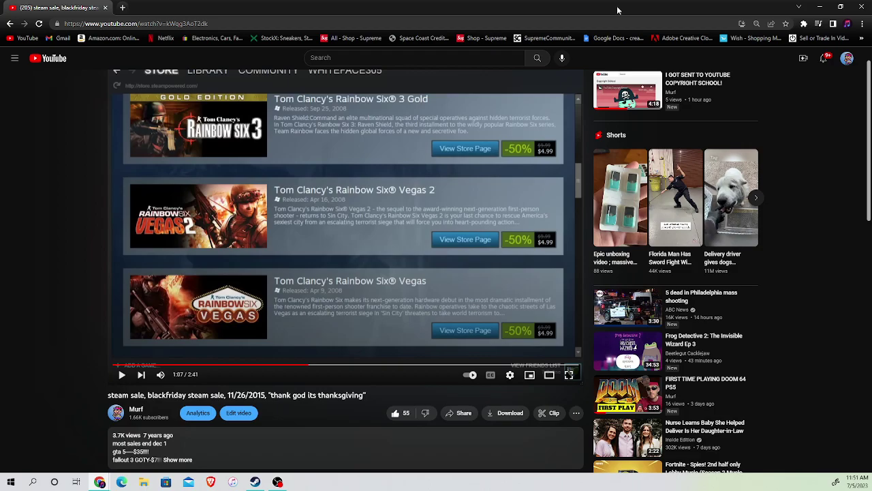
- Shrink the browser to view Steam's Rainbow Six Vegas results, then restore the YouTube window
{"action": "mouse_move", "coordinate": [618, 10]}
{"action": "left_mouse_down"}
{"action": "mouse_move", "coordinate": [392, 178]}
{"action": "mouse_move", "coordinate": [373, 135]}
{"action": "left_mouse_up"}
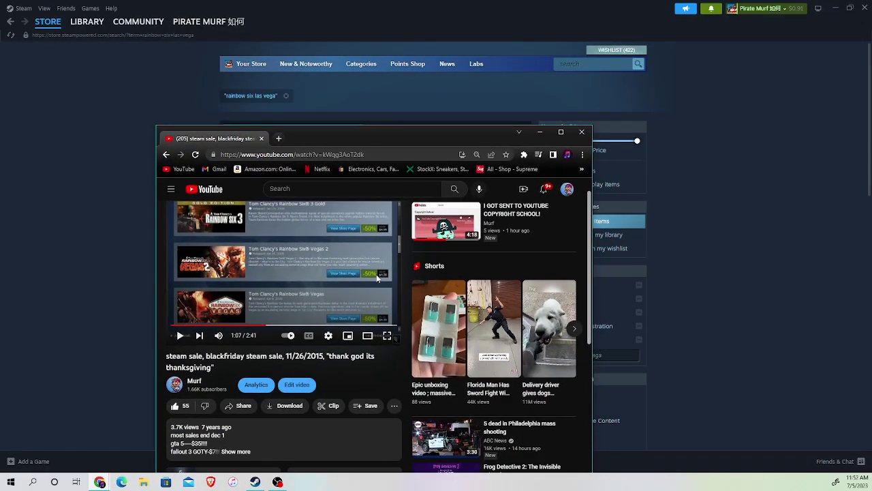
{"action": "left_click", "coordinate": [541, 132]}
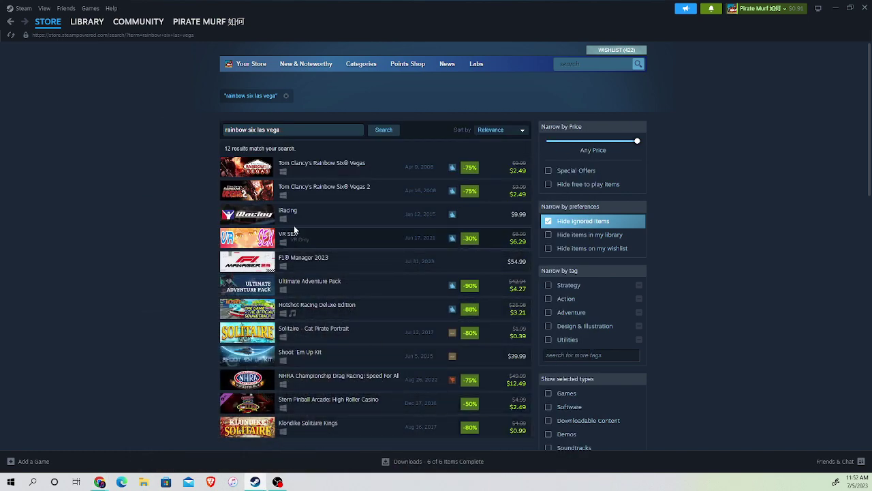
{"action": "mouse_move", "coordinate": [100, 481]}
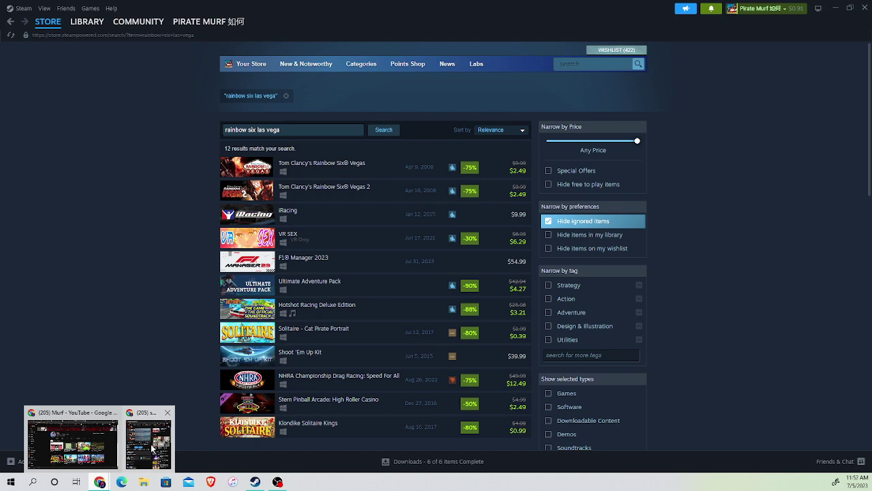
{"action": "left_click", "coordinate": [149, 443]}
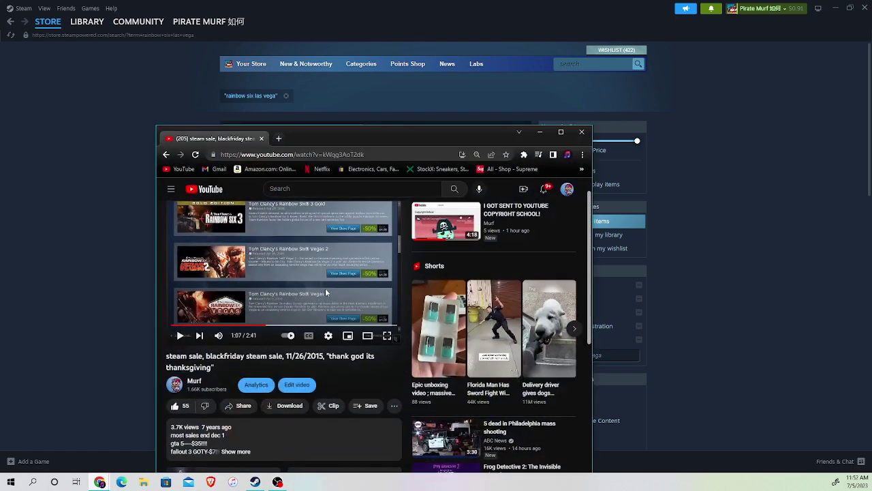
- Skip the video ahead from about 1:14 to 1:47 and pause on the Specials page
{"action": "left_click", "coordinate": [277, 327]}
{"action": "key", "text": "space"}
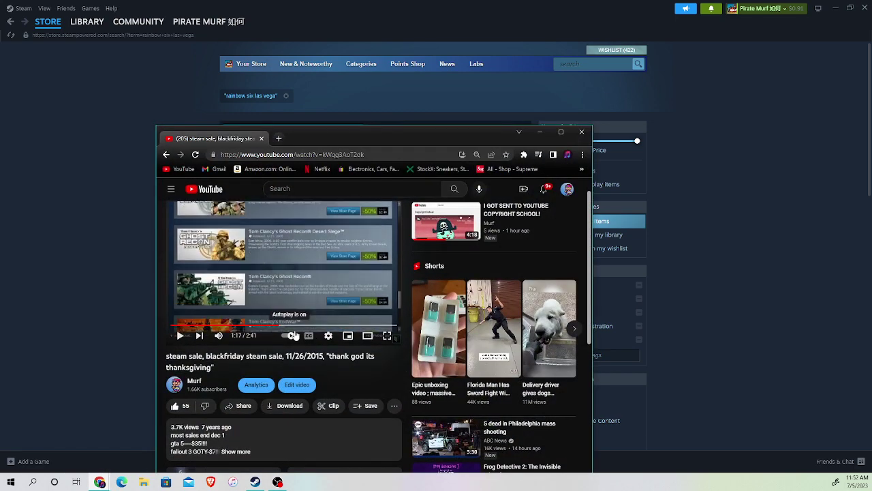
{"action": "left_click", "coordinate": [291, 326]}
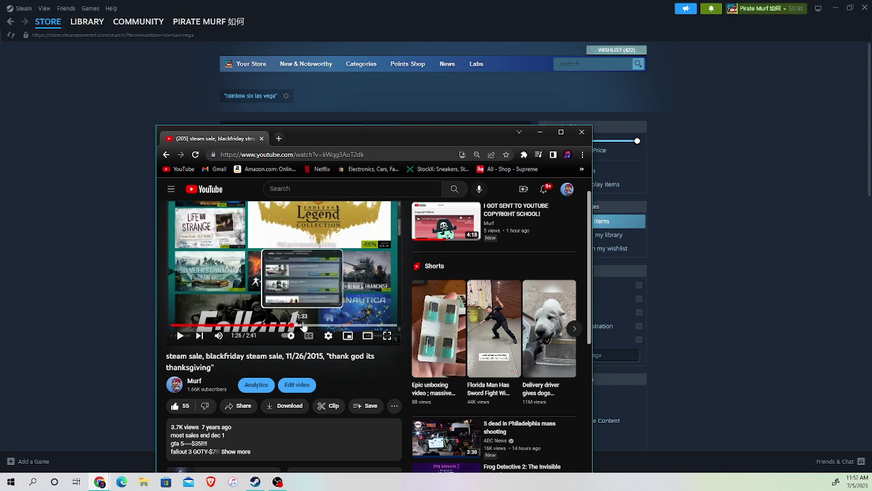
{"action": "left_click", "coordinate": [285, 262]}
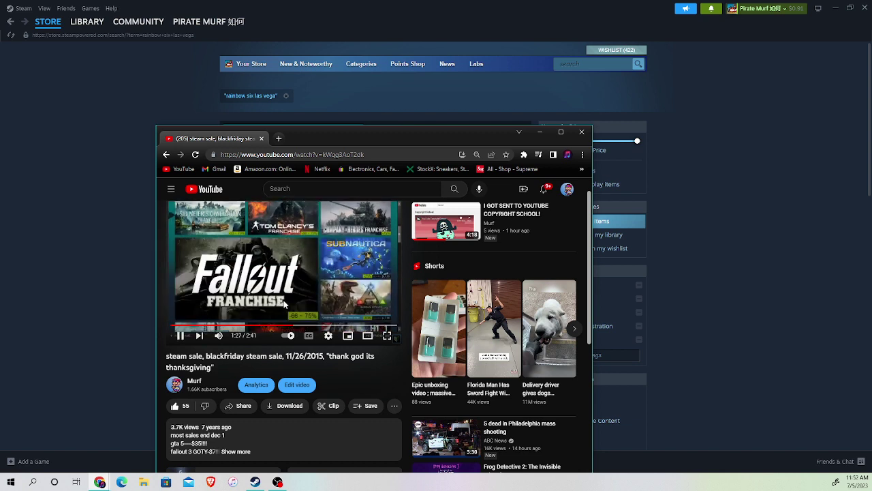
{"action": "left_click", "coordinate": [309, 326]}
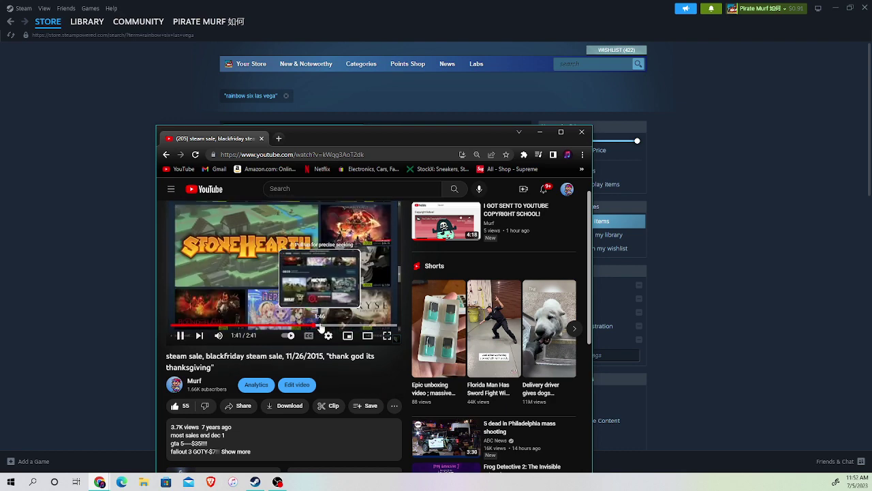
{"action": "left_click", "coordinate": [321, 327]}
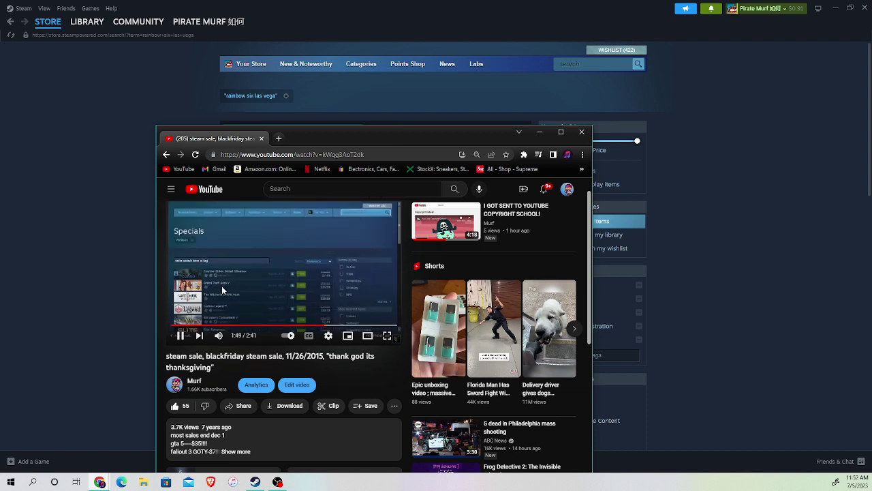
{"action": "left_click", "coordinate": [237, 285]}
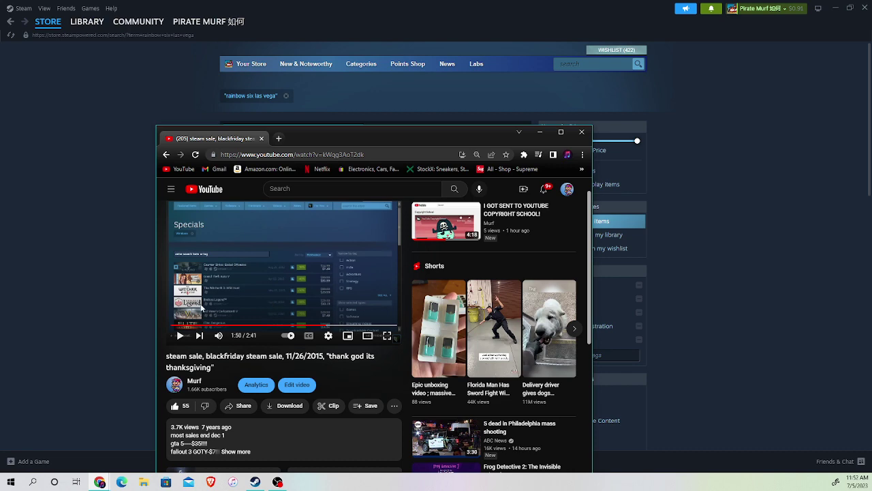
- Watch the Specials page full screen, then exit full screen and minimize the browser
{"action": "left_click", "coordinate": [387, 335]}
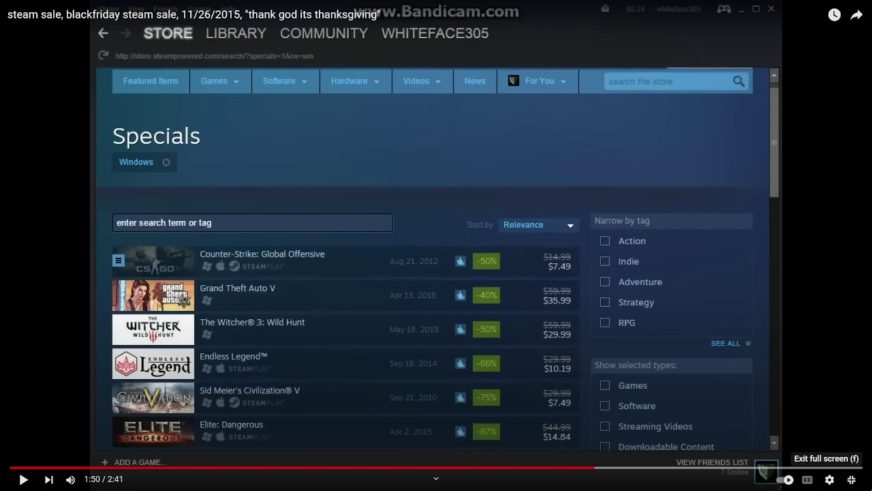
{"action": "left_click", "coordinate": [852, 479]}
{"action": "left_click", "coordinate": [491, 105]}
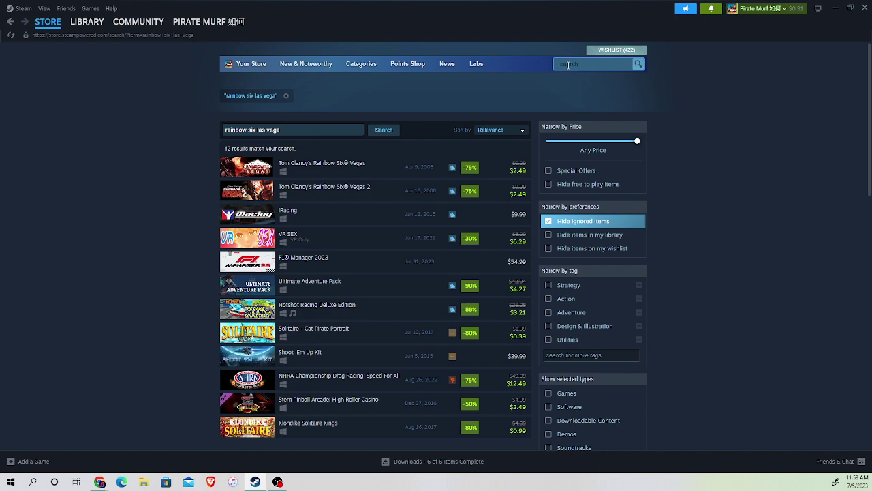
- Open The Witcher 3: Wild Hunt store page from search and pause its trailer
{"action": "left_click", "coordinate": [568, 65]}
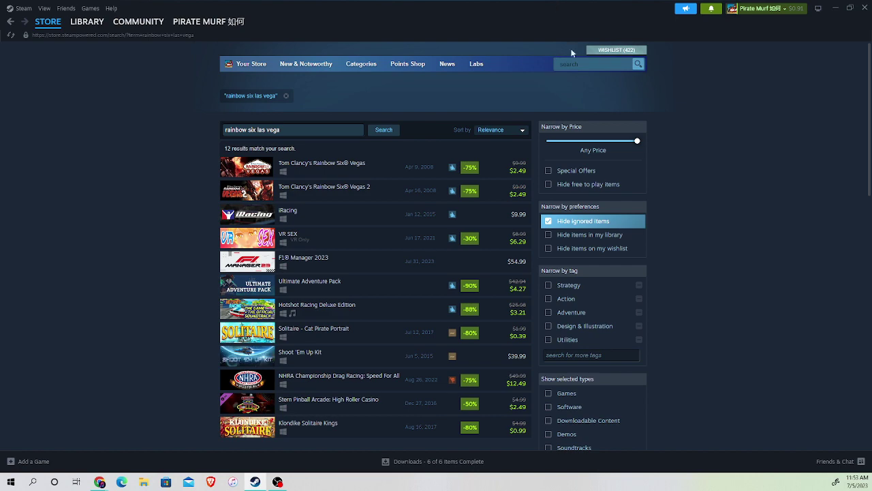
{"action": "type", "text": "witcher"}
{"action": "left_click", "coordinate": [586, 83]}
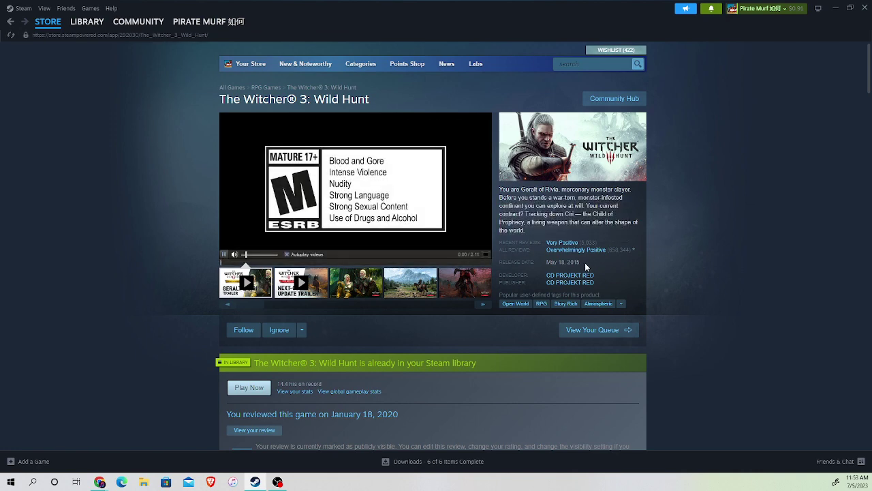
{"action": "scroll", "coordinate": [434, 252], "scroll_direction": "down", "scroll_amount": 3}
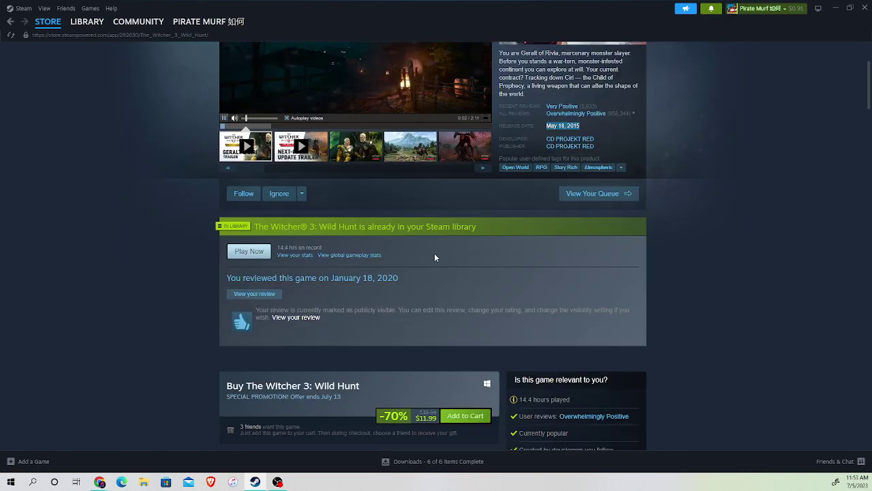
{"action": "scroll", "coordinate": [434, 253], "scroll_direction": "up", "scroll_amount": 3}
{"action": "left_click", "coordinate": [224, 254]}
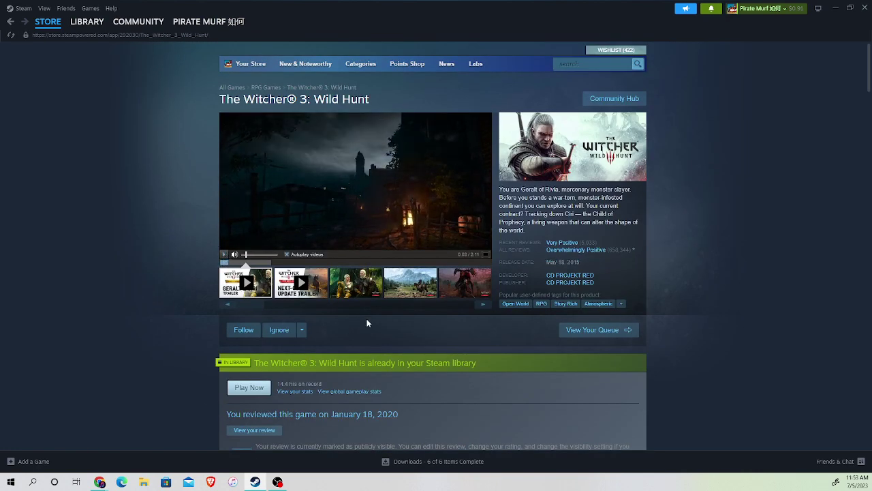
{"action": "scroll", "coordinate": [367, 323], "scroll_direction": "down", "scroll_amount": 3}
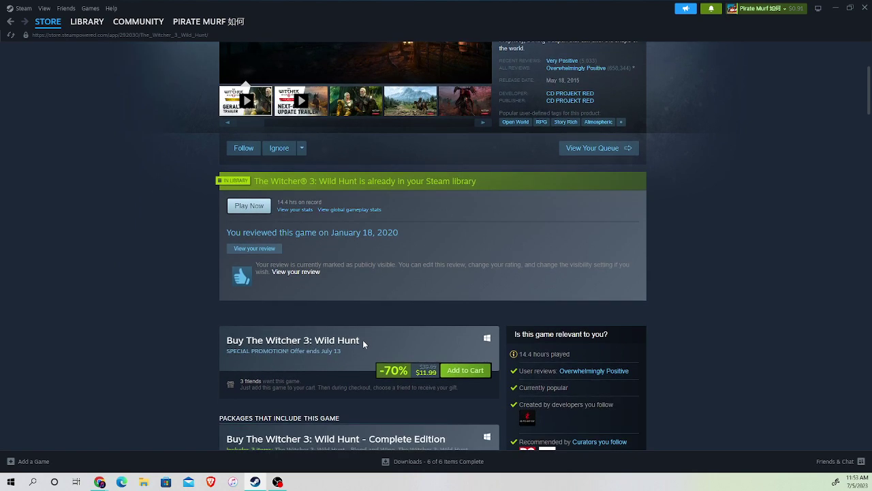
{"action": "scroll", "coordinate": [403, 332], "scroll_direction": "down", "scroll_amount": 1}
{"action": "scroll", "coordinate": [477, 307], "scroll_direction": "up", "scroll_amount": 3}
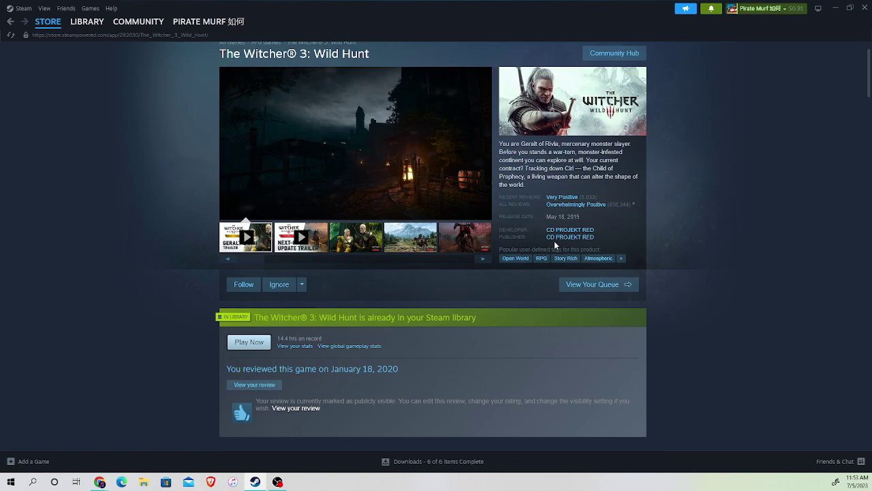
{"action": "scroll", "coordinate": [601, 220], "scroll_direction": "down", "scroll_amount": 2}
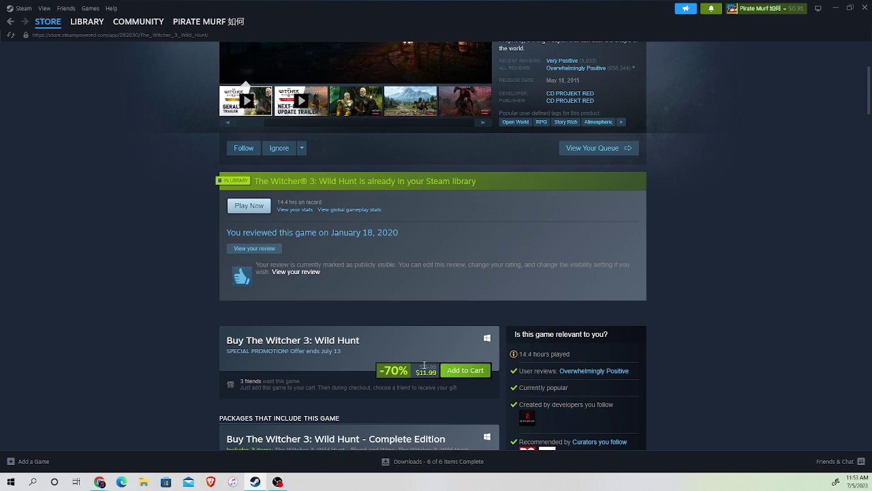
{"action": "scroll", "coordinate": [434, 314], "scroll_direction": "up", "scroll_amount": 5}
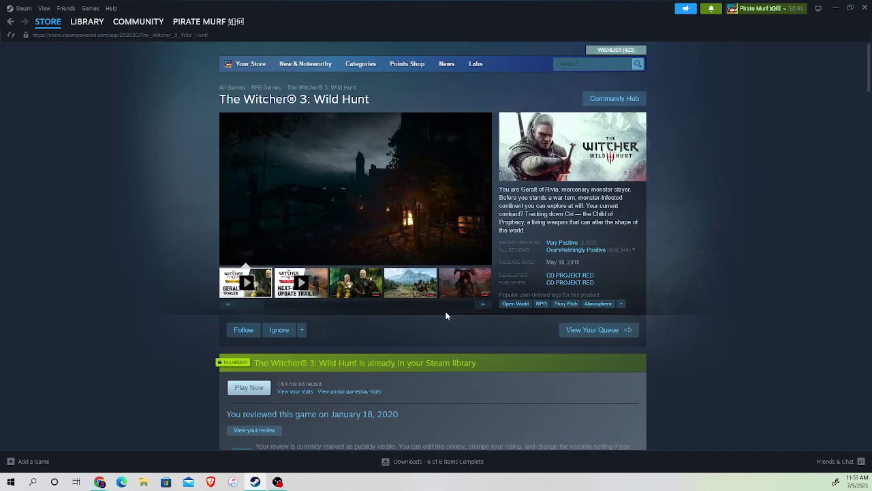
- Browse The Witcher 3 screenshots on its $11.99, 70%-off store page
{"action": "left_click", "coordinate": [484, 305]}
{"action": "left_click", "coordinate": [484, 306]}
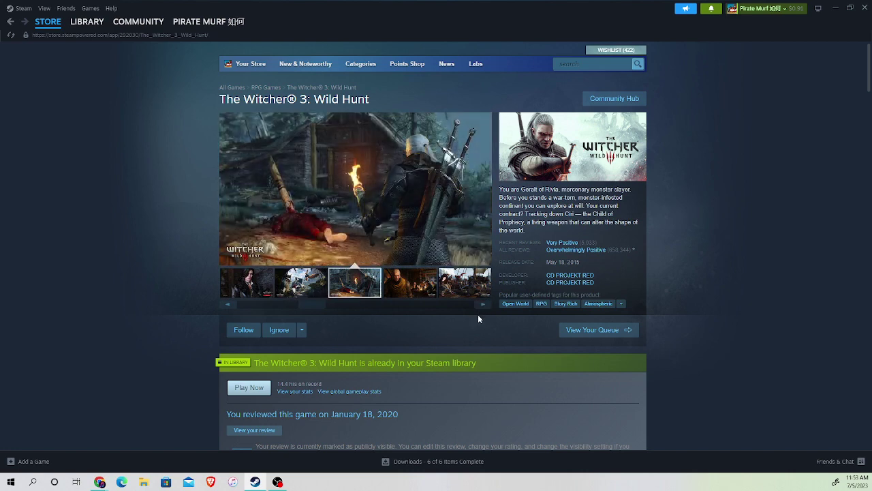
{"action": "scroll", "coordinate": [478, 318], "scroll_direction": "down", "scroll_amount": 2}
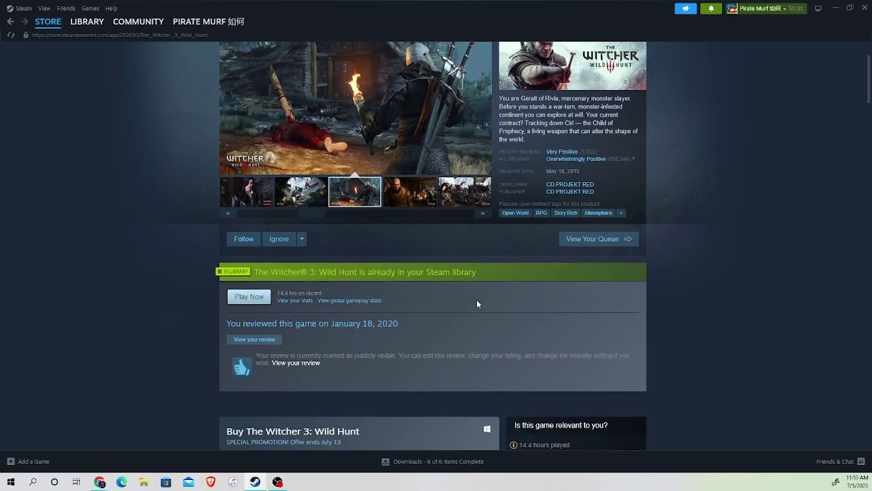
{"action": "scroll", "coordinate": [476, 300], "scroll_direction": "up", "scroll_amount": 2}
{"action": "left_click", "coordinate": [484, 305]}
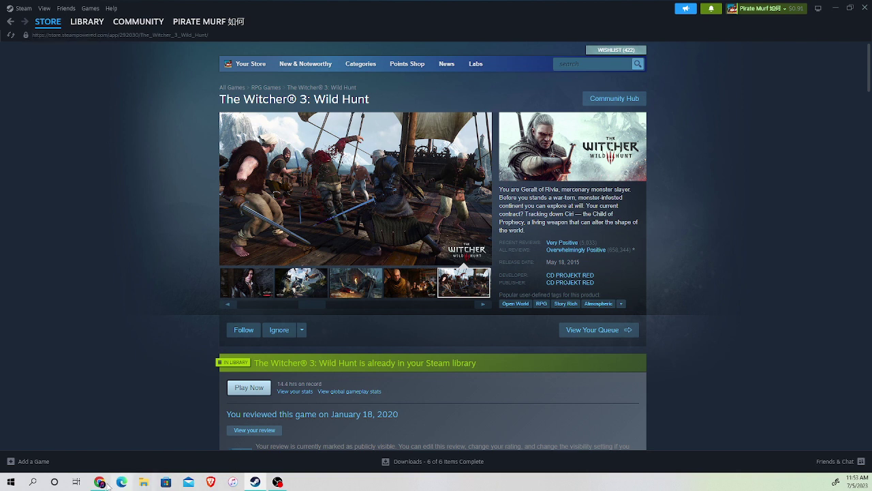
{"action": "key", "text": "super+Tab"}
{"action": "key", "text": "Escape"}
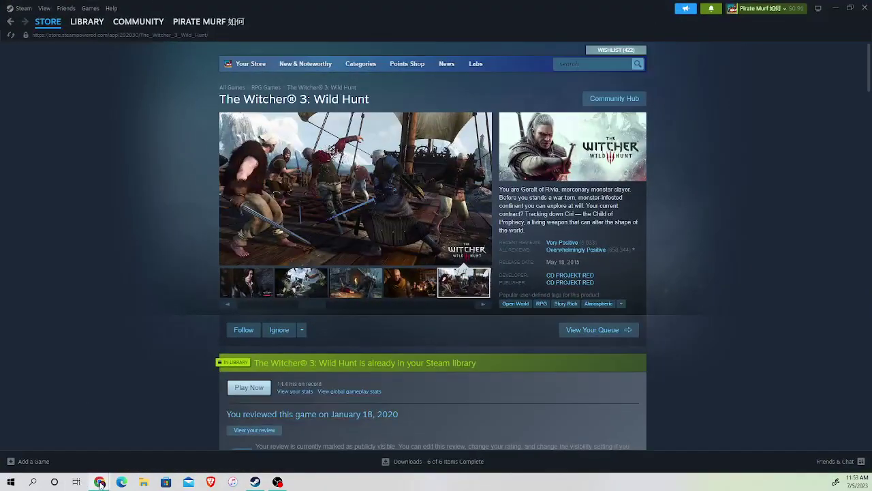
{"action": "left_click", "coordinate": [101, 482]}
{"action": "left_click", "coordinate": [34, 436]}
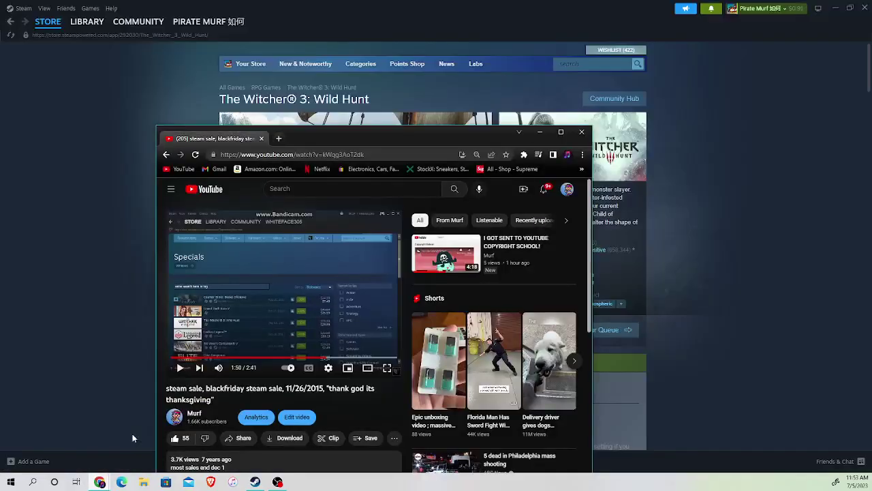
{"action": "left_click", "coordinate": [307, 339]}
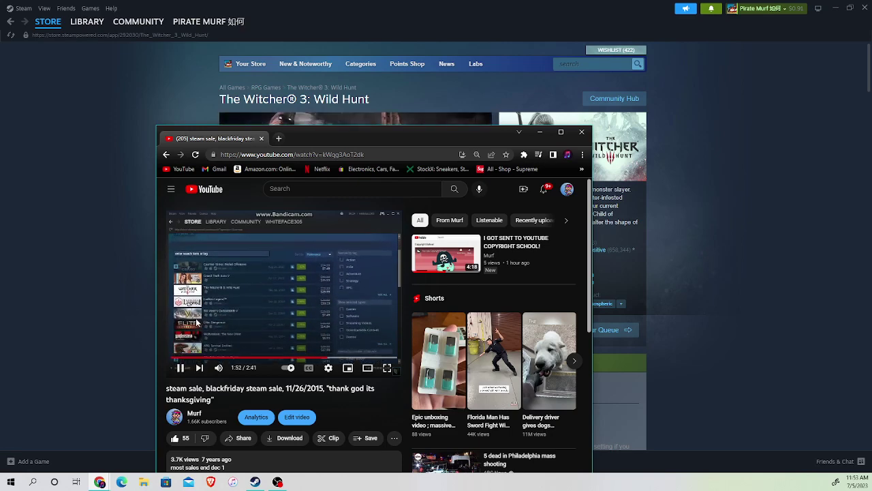
{"action": "left_click", "coordinate": [387, 368]}
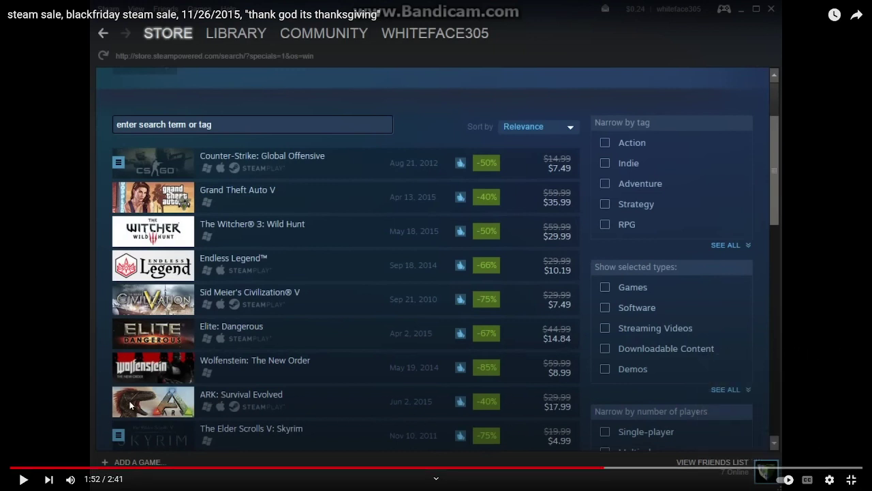
{"action": "left_click", "coordinate": [852, 483]}
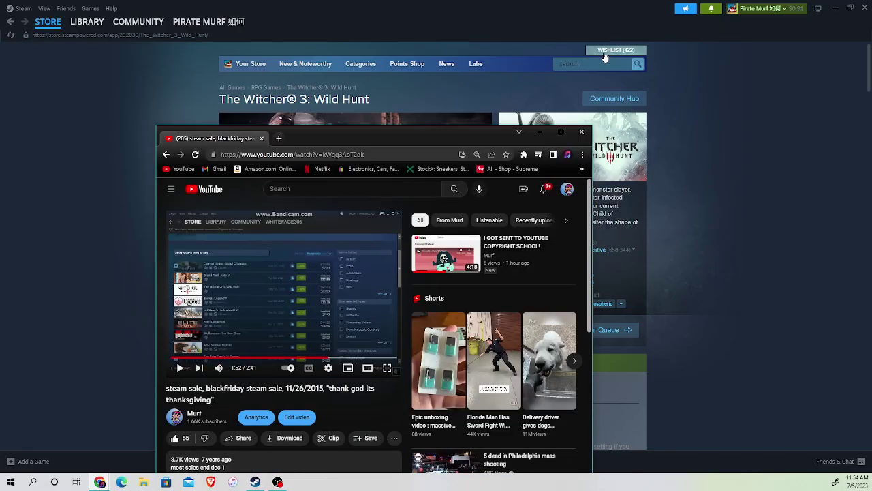
{"action": "left_click", "coordinate": [599, 58]}
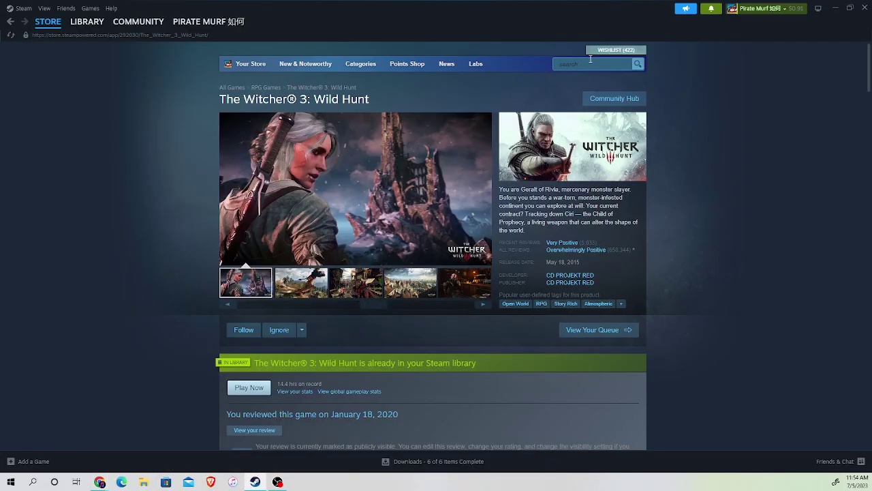
{"action": "type", "text": "wolfens"}
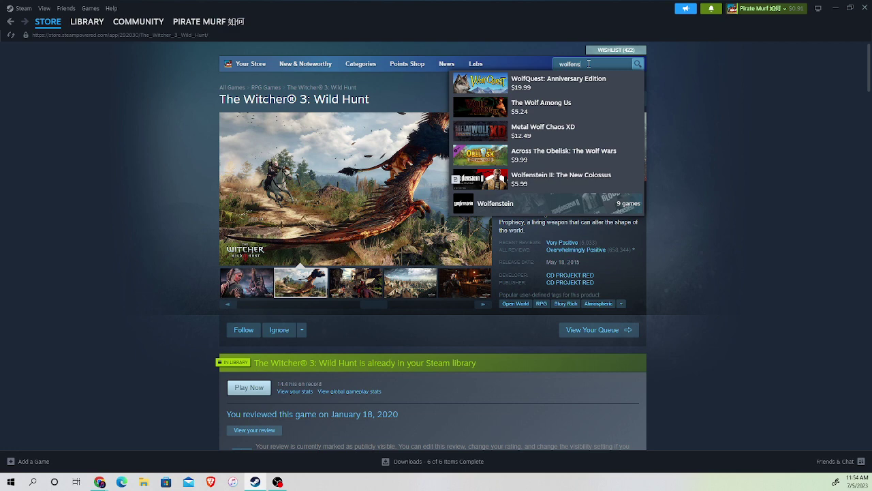
{"action": "type", "text": "tien"}
- Open the Wolfenstein: The New Order store page, briefly bringing YouTube up and hiding it
{"action": "left_click", "coordinate": [580, 107]}
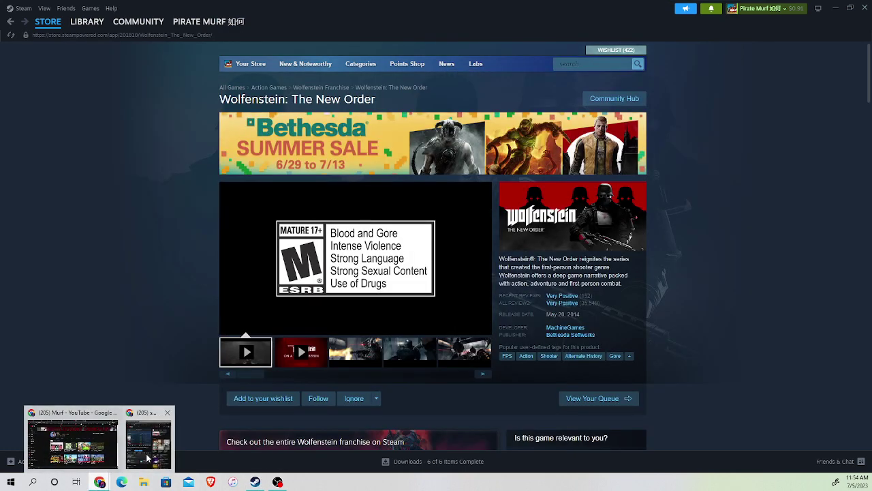
{"action": "left_click", "coordinate": [147, 446]}
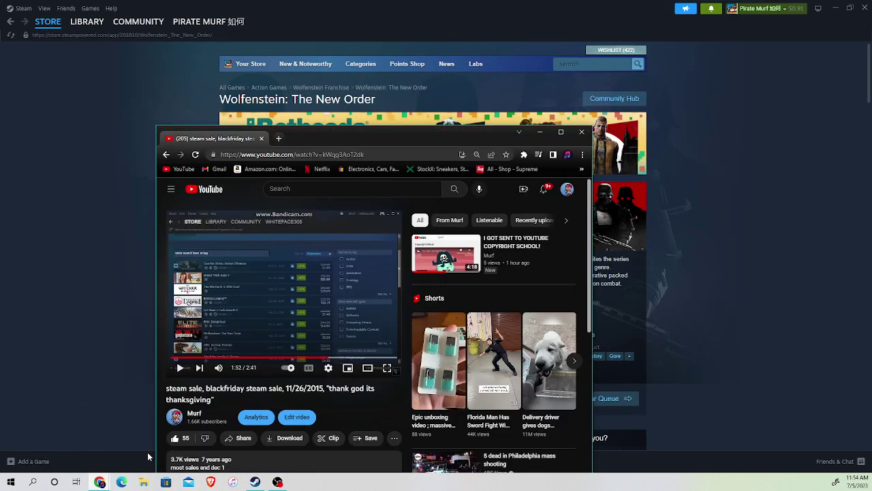
{"action": "left_click", "coordinate": [733, 253]}
{"action": "scroll", "coordinate": [540, 244], "scroll_direction": "down", "scroll_amount": 5}
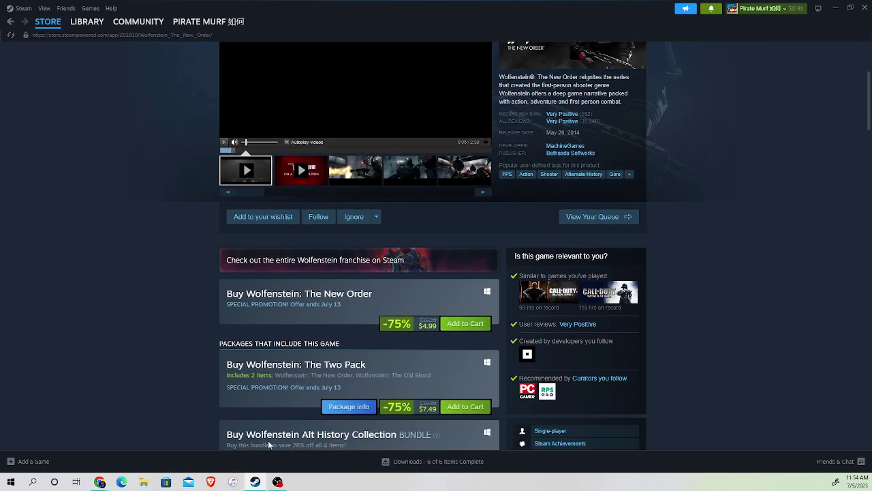
- Watch the old sale video fullscreen briefly, then hide YouTube to reveal Wolfenstein
{"action": "left_click", "coordinate": [101, 482]}
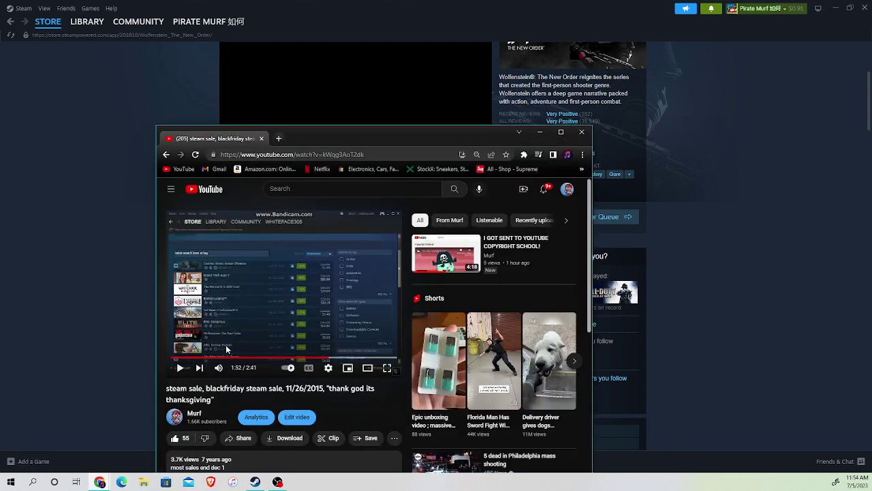
{"action": "left_click", "coordinate": [388, 368]}
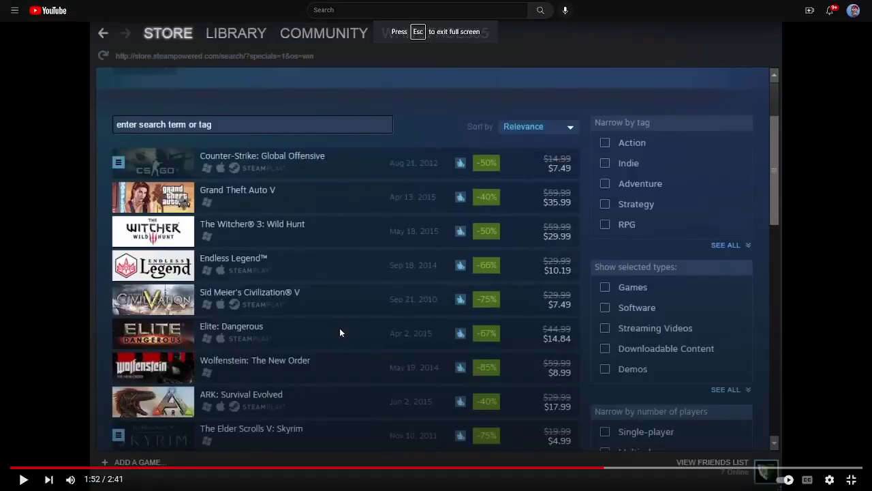
{"action": "left_click", "coordinate": [852, 479]}
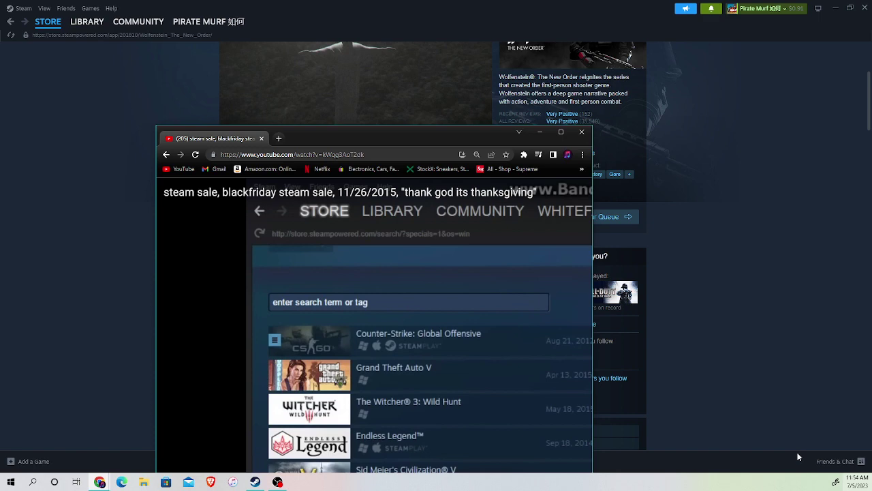
{"action": "left_click", "coordinate": [540, 131]}
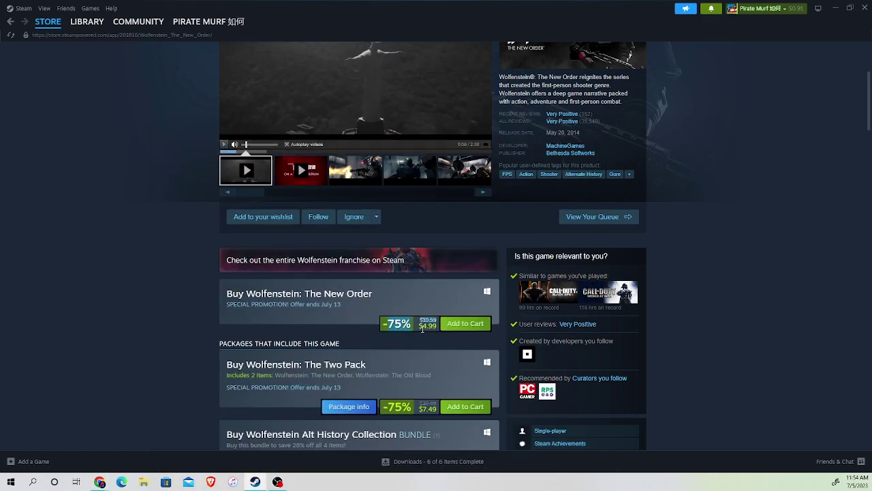
{"action": "scroll", "coordinate": [419, 339], "scroll_direction": "up", "scroll_amount": 2}
{"action": "scroll", "coordinate": [419, 339], "scroll_direction": "up", "scroll_amount": 2}
{"action": "scroll", "coordinate": [419, 343], "scroll_direction": "down", "scroll_amount": 2}
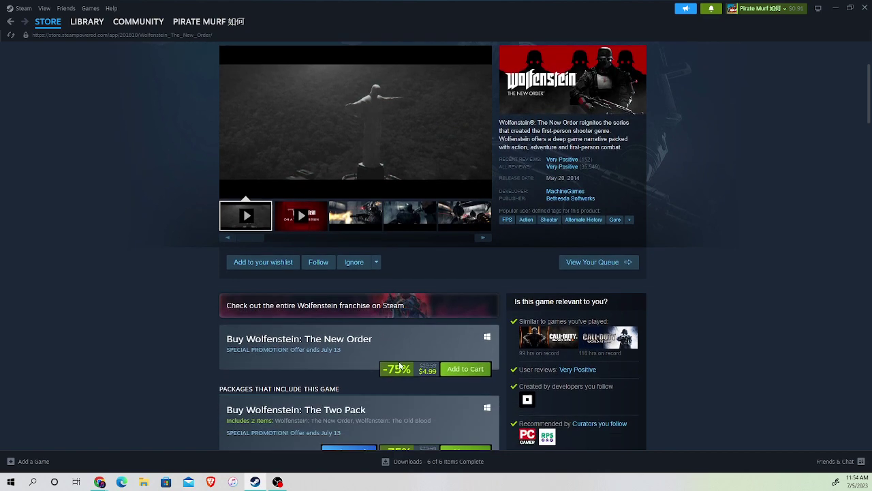
{"action": "scroll", "coordinate": [422, 333], "scroll_direction": "up", "scroll_amount": 2}
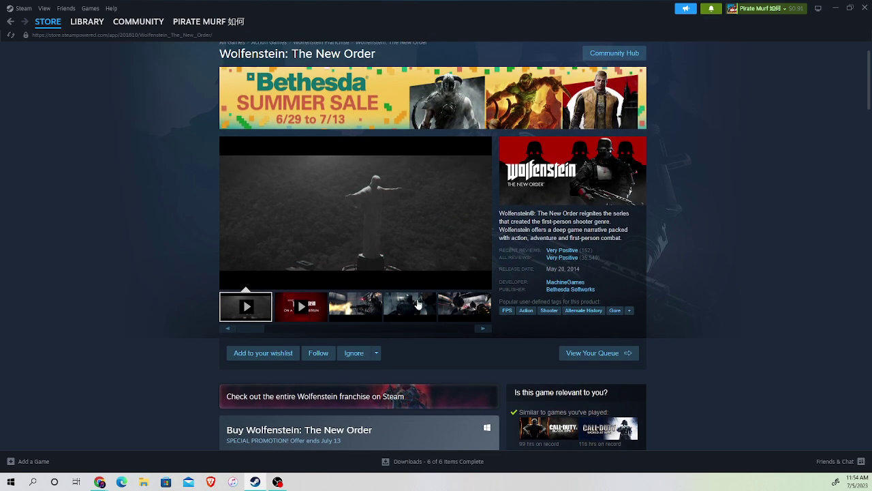
- Browse Wolfenstein: The New Order screenshots and trailers, priced $4.99 at 75% off
{"action": "left_click", "coordinate": [481, 332]}
{"action": "left_click", "coordinate": [482, 332]}
{"action": "scroll", "coordinate": [482, 332], "scroll_direction": "down", "scroll_amount": 3}
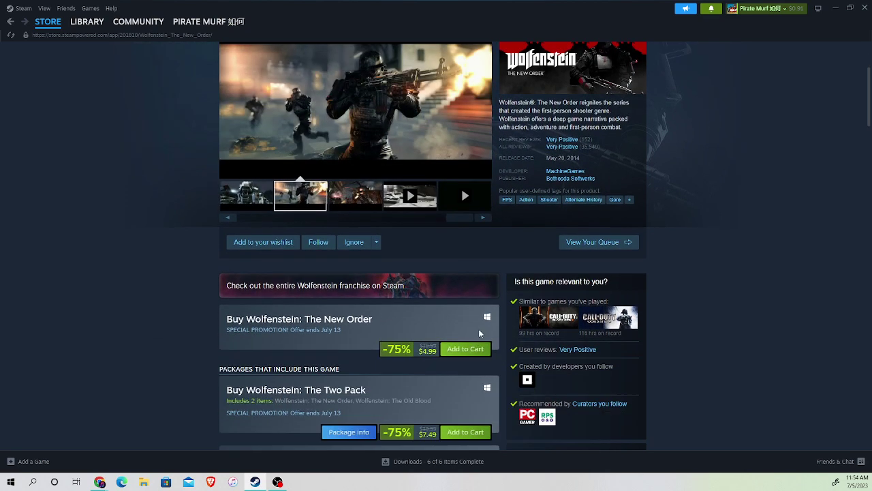
{"action": "scroll", "coordinate": [482, 332], "scroll_direction": "up", "scroll_amount": 3}
{"action": "left_click", "coordinate": [483, 332]}
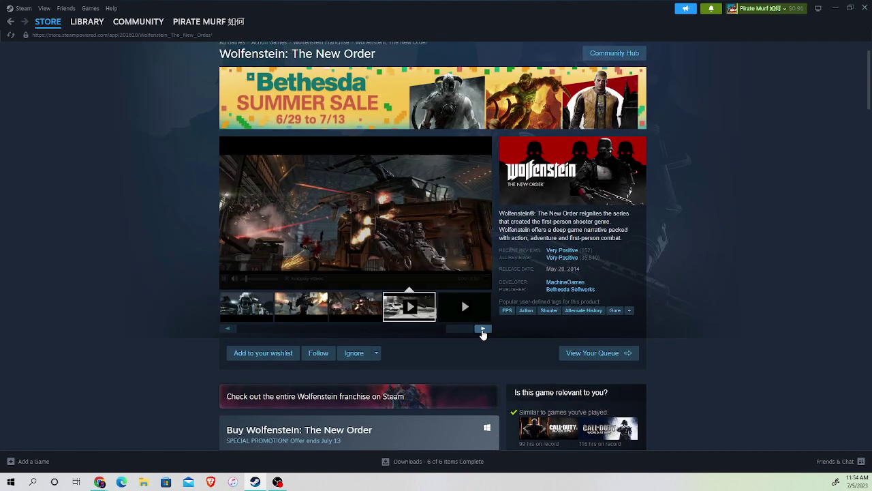
{"action": "scroll", "coordinate": [484, 332], "scroll_direction": "down", "scroll_amount": 3}
{"action": "scroll", "coordinate": [483, 332], "scroll_direction": "up", "scroll_amount": 3}
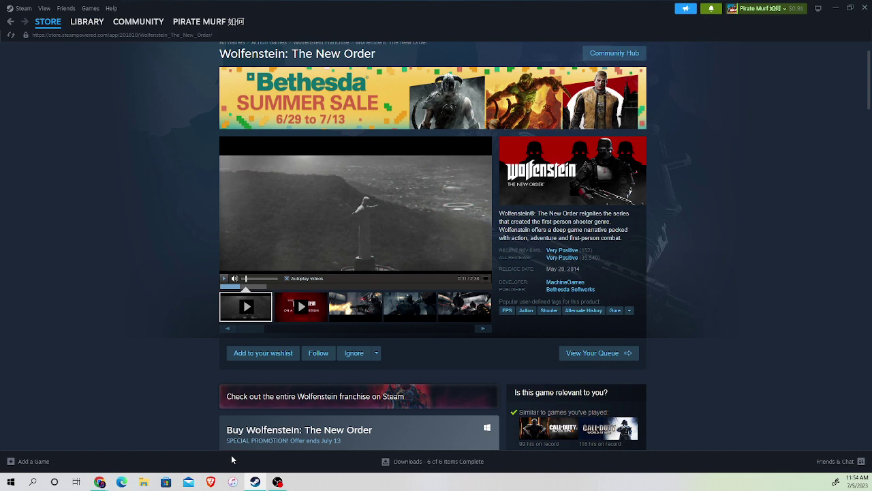
{"action": "scroll", "coordinate": [384, 302], "scroll_direction": "up", "scroll_amount": 2}
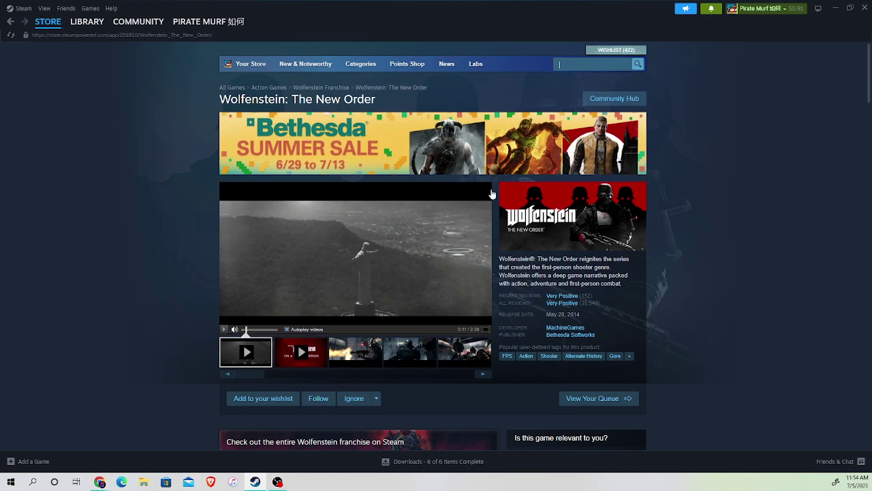
{"action": "type", "text": "sk"}
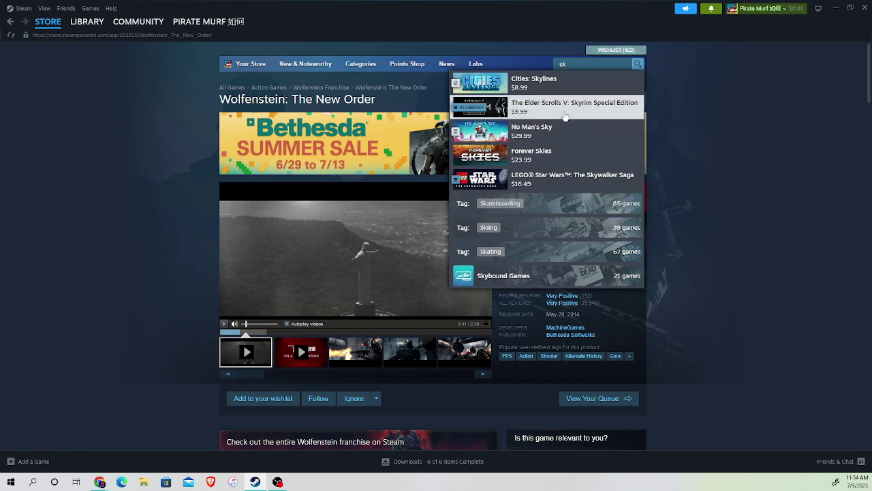
- Find Skyrim in the library with a 'sky' search and open its store page
{"action": "left_click", "coordinate": [87, 21]}
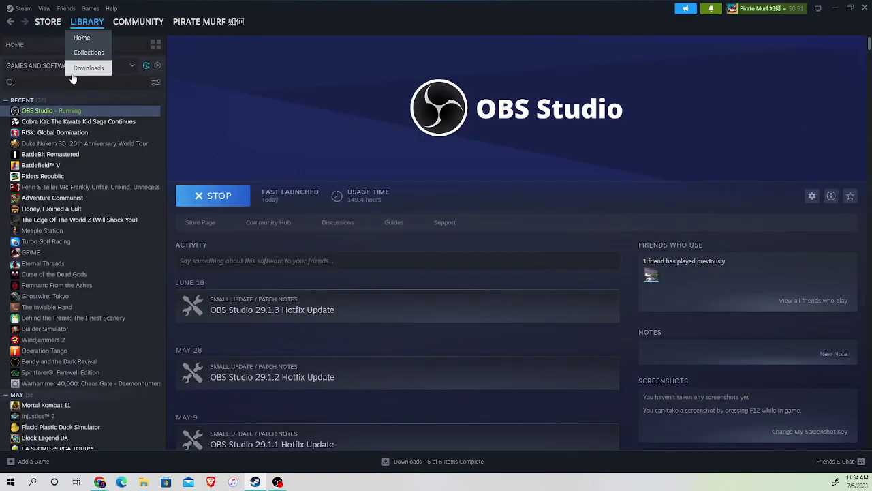
{"action": "left_click", "coordinate": [60, 81]}
{"action": "type", "text": "sky"}
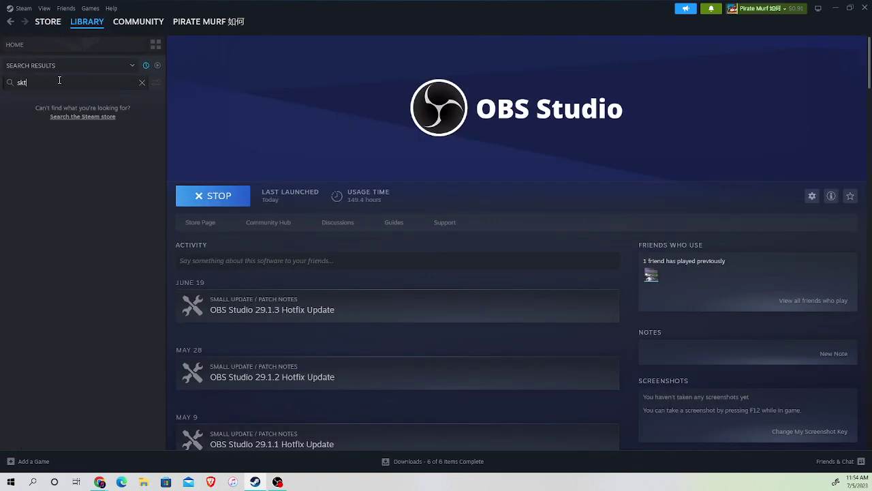
{"action": "left_click", "coordinate": [58, 154]}
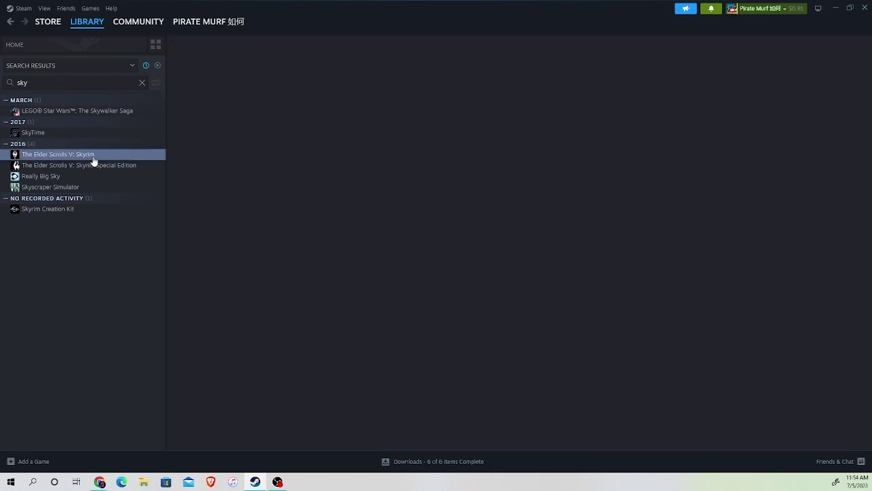
{"action": "left_click", "coordinate": [200, 223]}
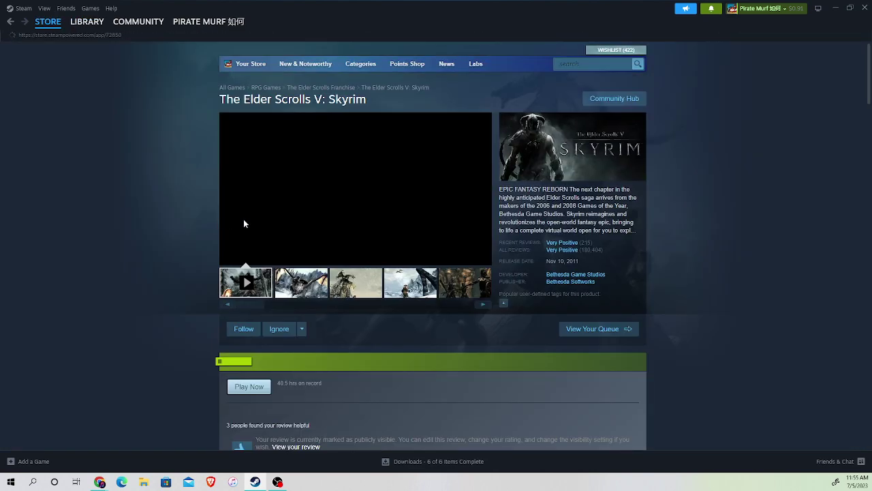
{"action": "scroll", "coordinate": [402, 218], "scroll_direction": "down", "scroll_amount": 5}
{"action": "scroll", "coordinate": [403, 219], "scroll_direction": "down", "scroll_amount": 5}
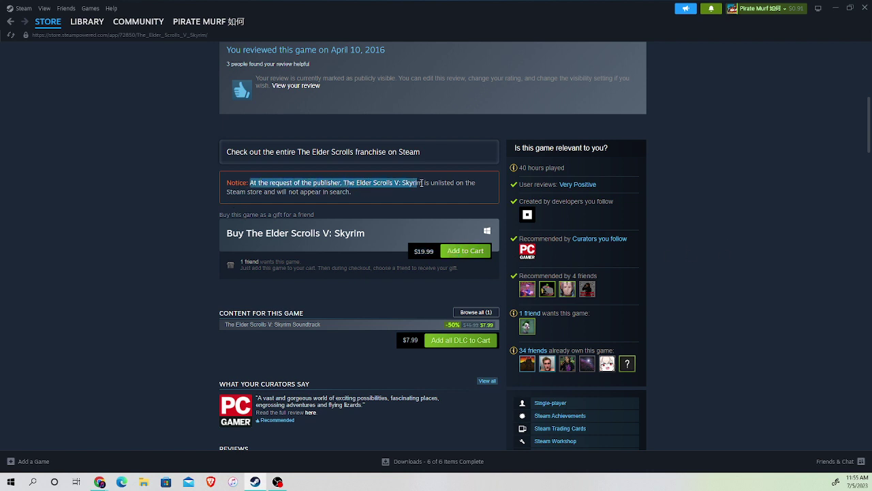
- Highlight Skyrim's unlisted-from-store notice, then navigate back
{"action": "left_click_drag", "start_coordinate": [452, 183], "coordinate": [477, 193]}
{"action": "left_click", "coordinate": [462, 201]}
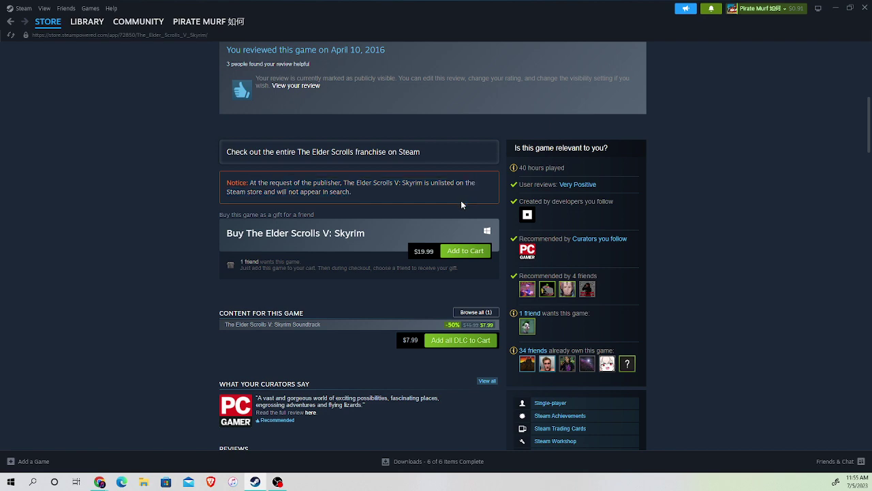
{"action": "scroll", "coordinate": [483, 171], "scroll_direction": "up", "scroll_amount": 5}
{"action": "scroll", "coordinate": [483, 171], "scroll_direction": "up", "scroll_amount": 5}
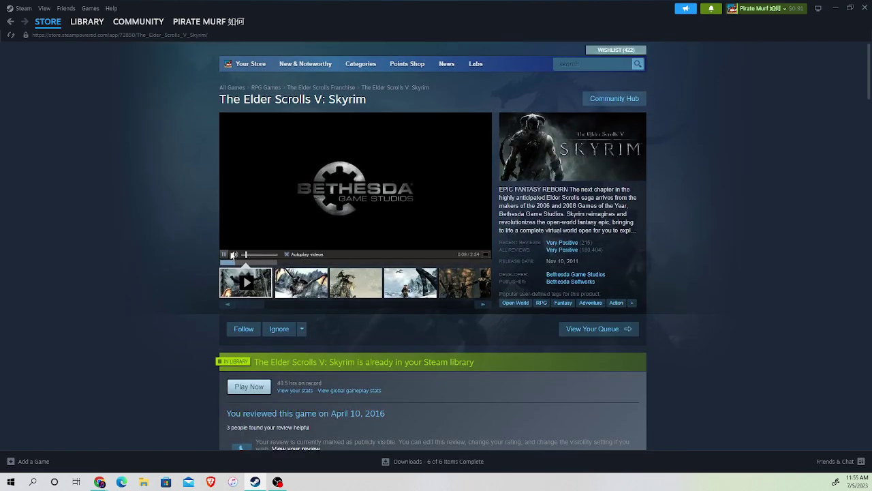
{"action": "right_click", "coordinate": [202, 109]}
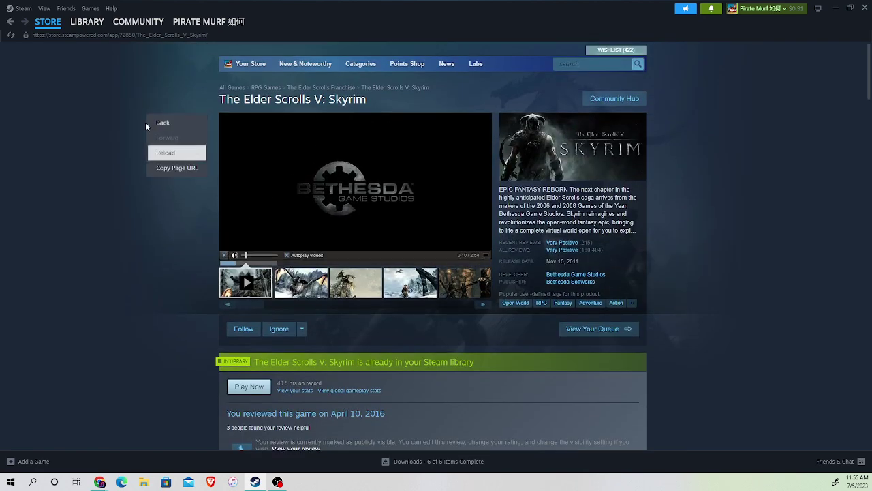
{"action": "left_click", "coordinate": [87, 21]}
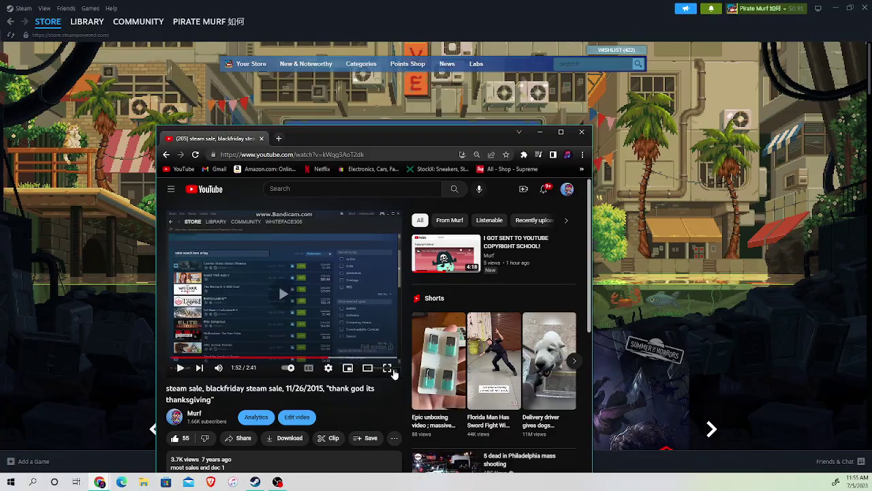
- Watch the video full screen from 1:57, pausing at 2:04 on Skyrim at 75% off, then exit
{"action": "left_click", "coordinate": [395, 372]}
{"action": "left_click", "coordinate": [180, 421]}
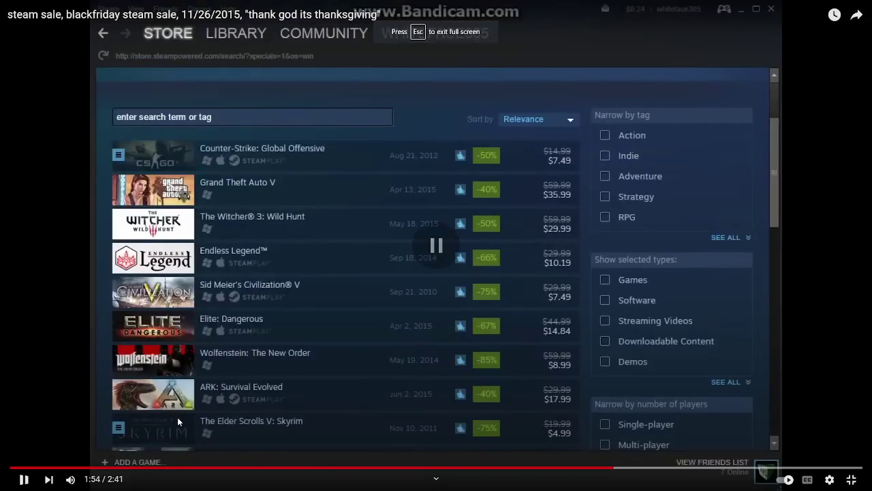
{"action": "left_click", "coordinate": [632, 469]}
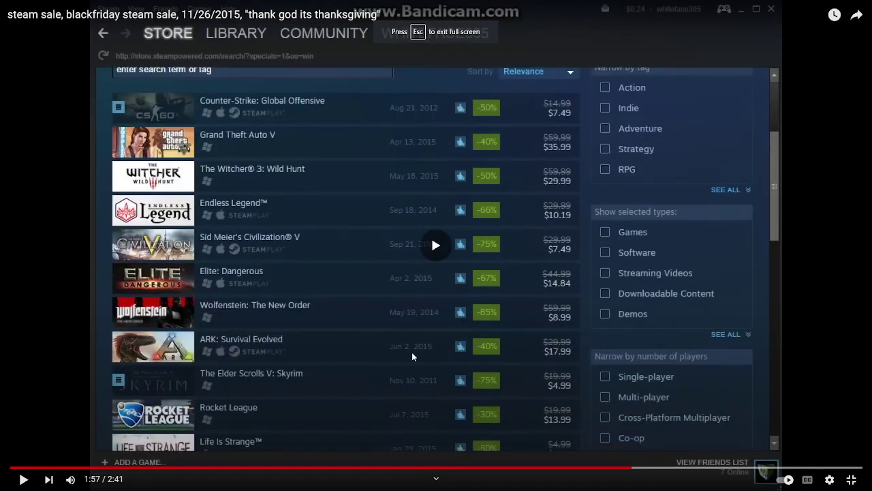
{"action": "left_click", "coordinate": [412, 351]}
{"action": "key", "text": "Right"}
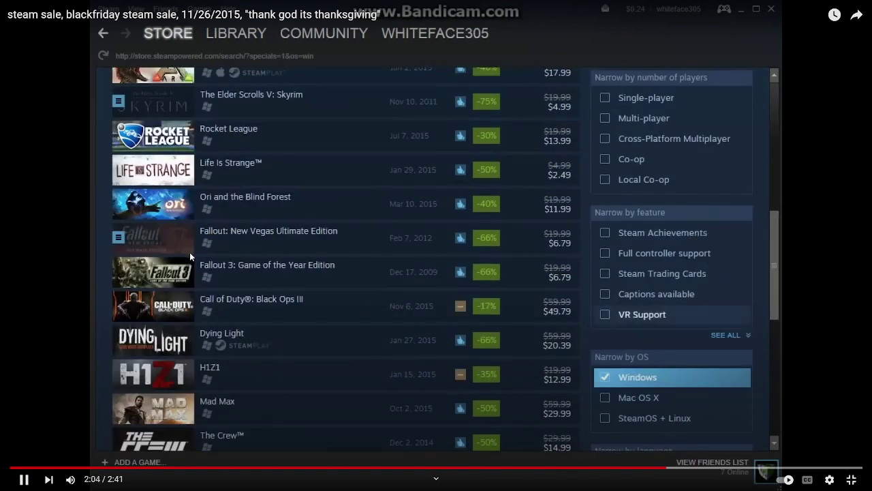
{"action": "left_click", "coordinate": [194, 272]}
{"action": "left_click", "coordinate": [852, 479]}
- Search the store and open the Call of Duty: Black Ops III page
{"action": "key", "text": "alt+Tab"}
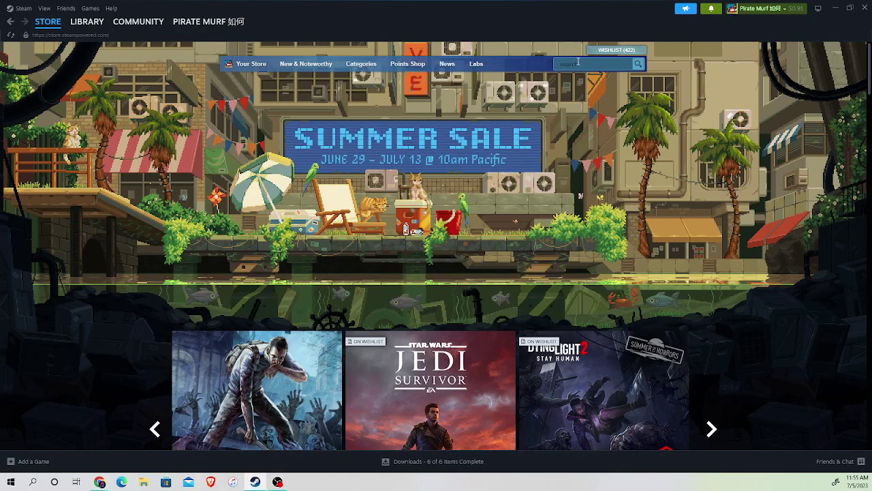
{"action": "left_click", "coordinate": [578, 64]}
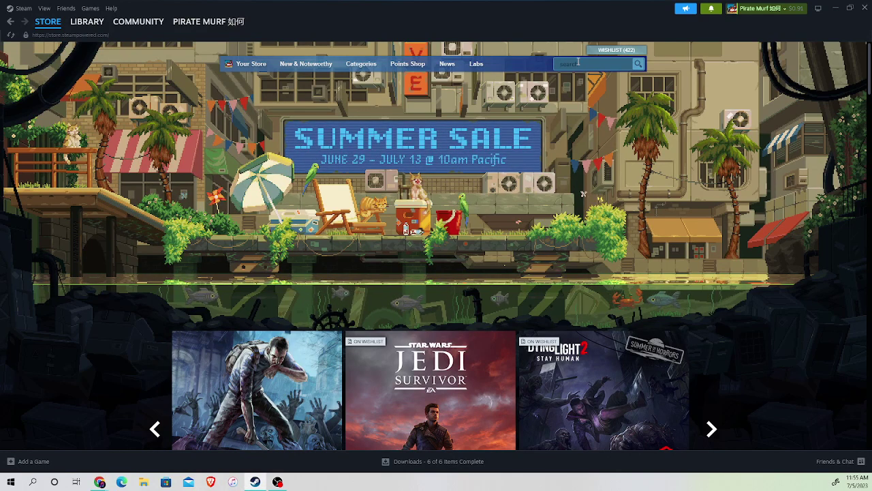
{"action": "type", "text": "blackou"}
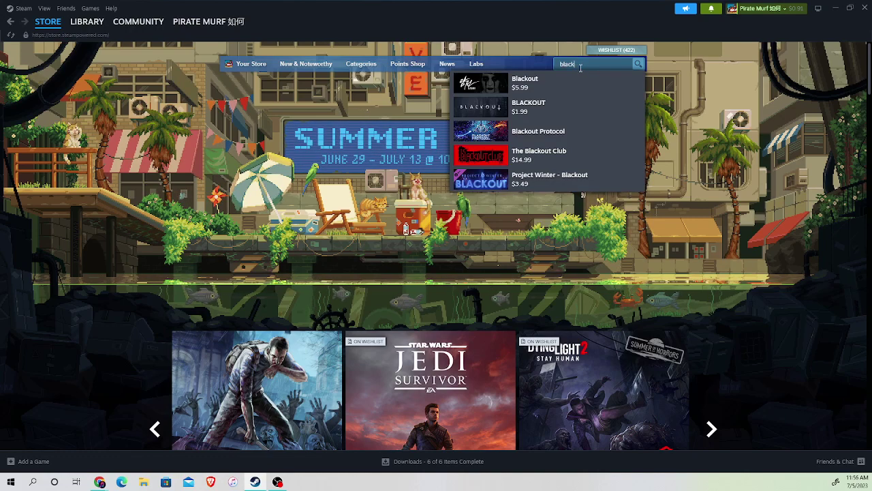
{"action": "key", "text": "BackSpace"}
{"action": "key", "text": "BackSpace"}
{"action": "key", "text": "BackSpace"}
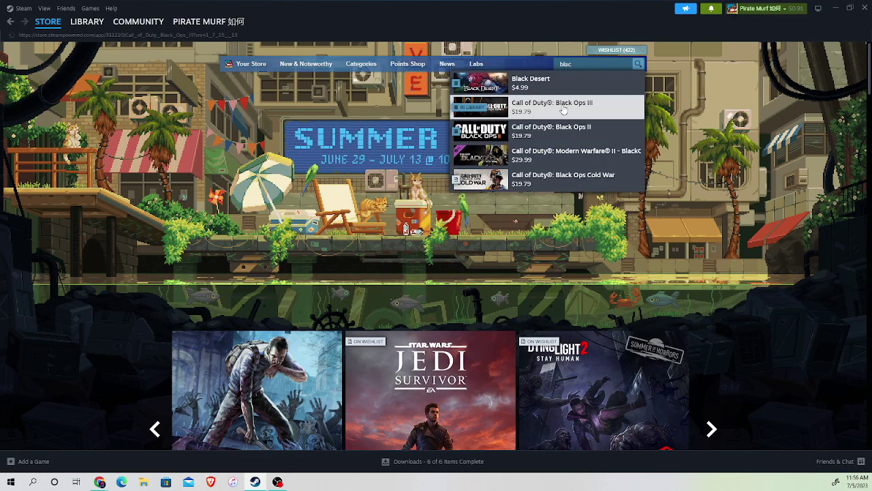
{"action": "left_click", "coordinate": [564, 109]}
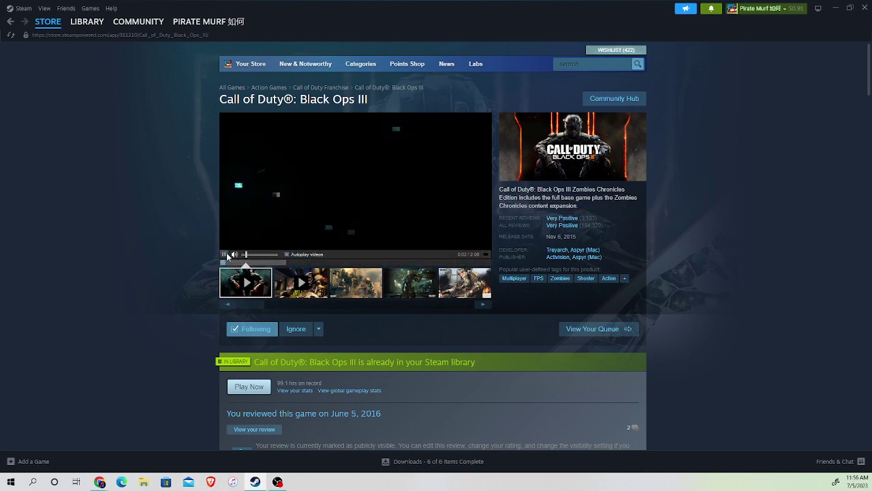
- View the third to fifth Black Ops III screenshots, glancing briefly at YouTube
{"action": "left_click", "coordinate": [357, 286]}
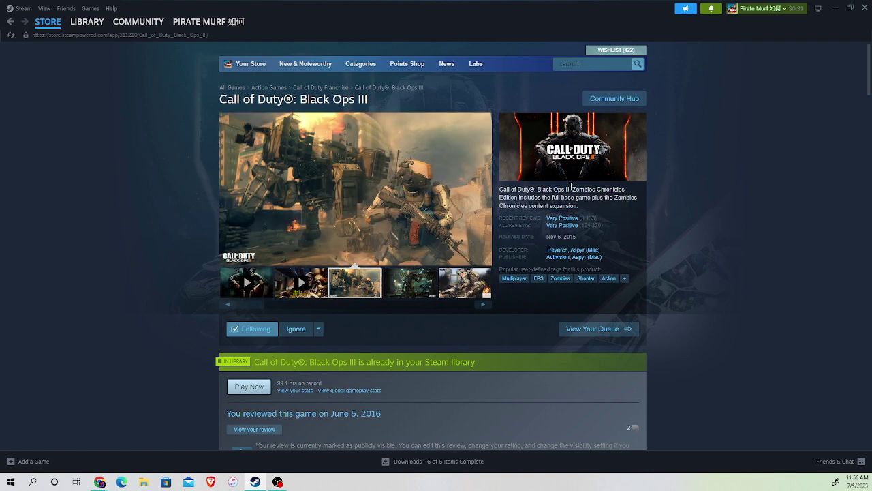
{"action": "left_click", "coordinate": [427, 288]}
{"action": "left_click", "coordinate": [482, 304]}
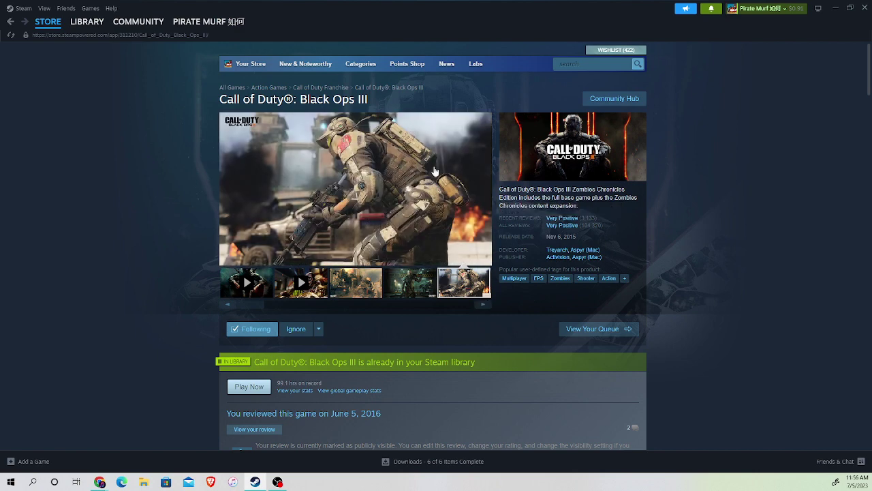
{"action": "left_click", "coordinate": [122, 482]}
{"action": "left_click", "coordinate": [61, 443]}
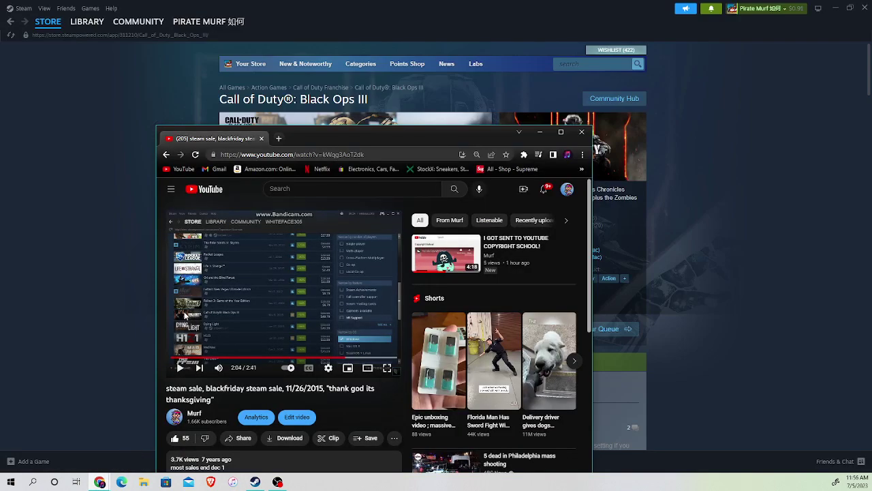
{"action": "left_click", "coordinate": [594, 315]}
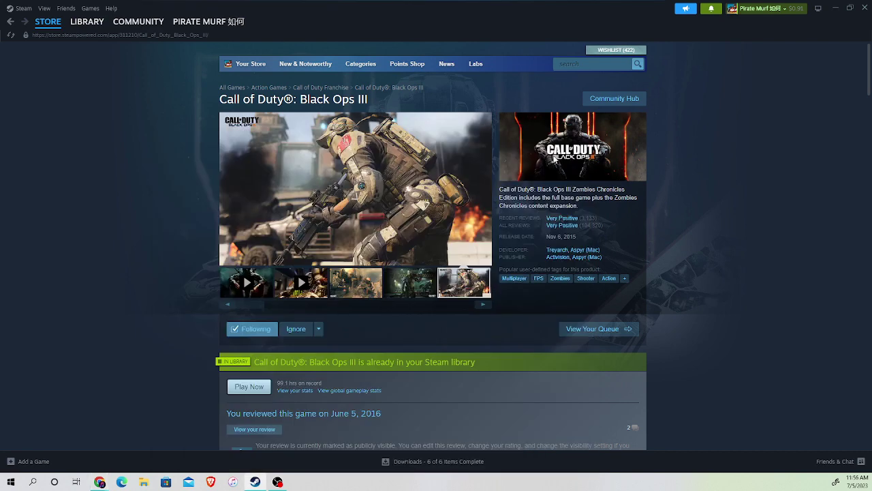
{"action": "scroll", "coordinate": [507, 248], "scroll_direction": "down", "scroll_amount": 2}
{"action": "scroll", "coordinate": [361, 274], "scroll_direction": "down", "scroll_amount": 1}
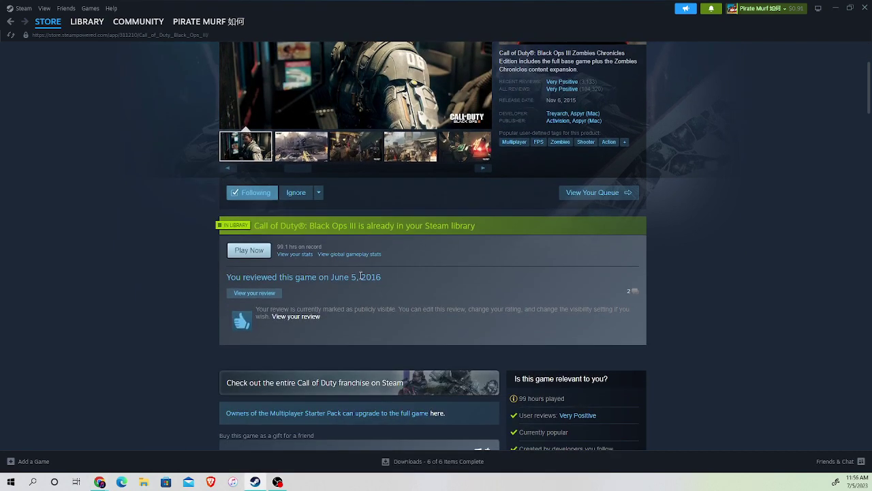
- Clear the highlighted 2016 text and keep advancing through Black Ops III screenshots
{"action": "left_click", "coordinate": [401, 279]}
{"action": "scroll", "coordinate": [614, 205], "scroll_direction": "up", "scroll_amount": 3}
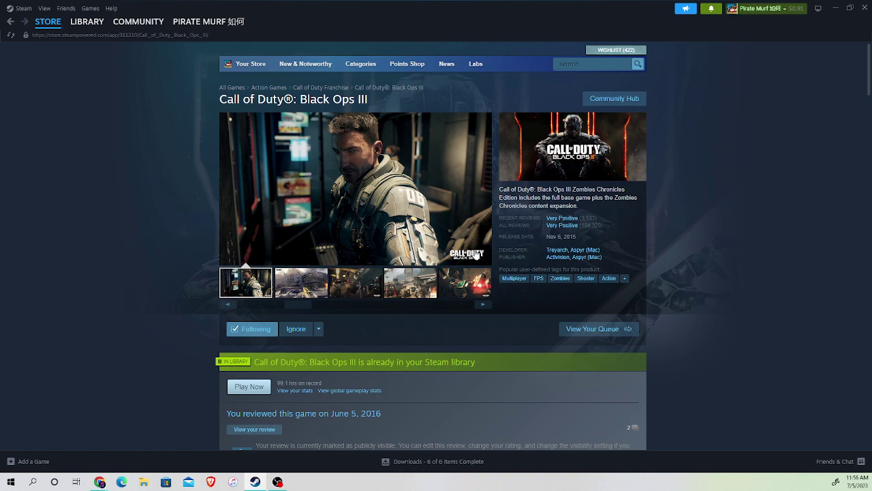
{"action": "left_click", "coordinate": [482, 304]}
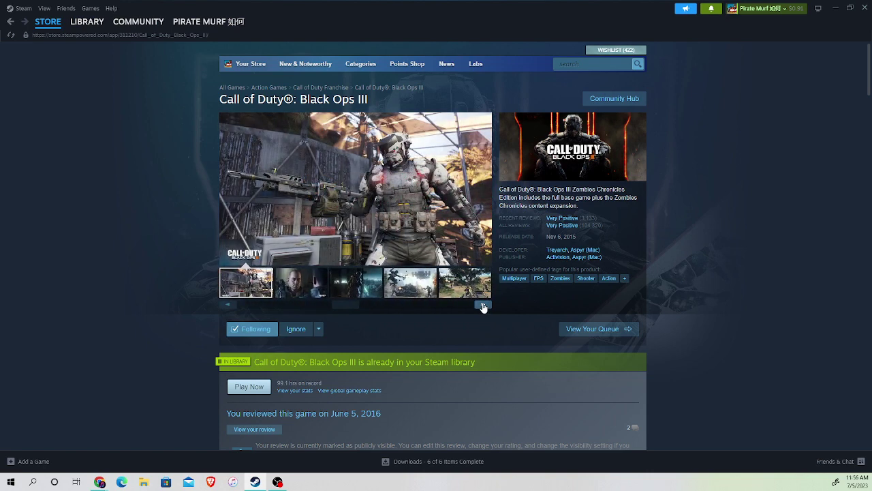
{"action": "left_click", "coordinate": [483, 307]}
{"action": "left_click", "coordinate": [484, 308]}
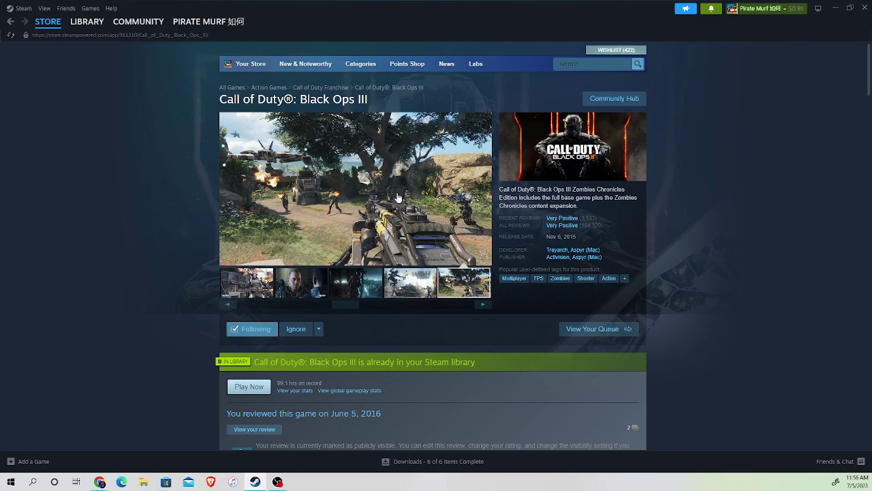
{"action": "scroll", "coordinate": [432, 308], "scroll_direction": "down", "scroll_amount": 10}
{"action": "scroll", "coordinate": [470, 253], "scroll_direction": "down", "scroll_amount": 3}
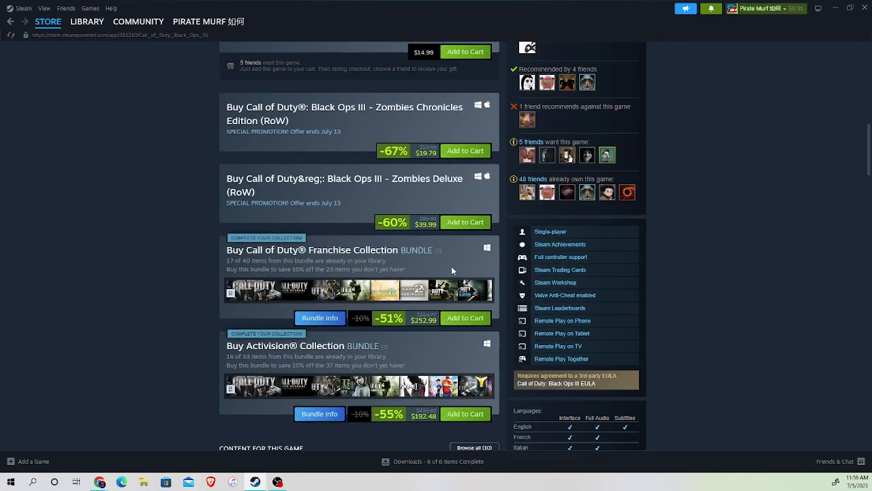
{"action": "scroll", "coordinate": [451, 266], "scroll_direction": "up", "scroll_amount": 3}
{"action": "scroll", "coordinate": [410, 283], "scroll_direction": "up", "scroll_amount": 10}
{"action": "scroll", "coordinate": [386, 264], "scroll_direction": "up", "scroll_amount": 3}
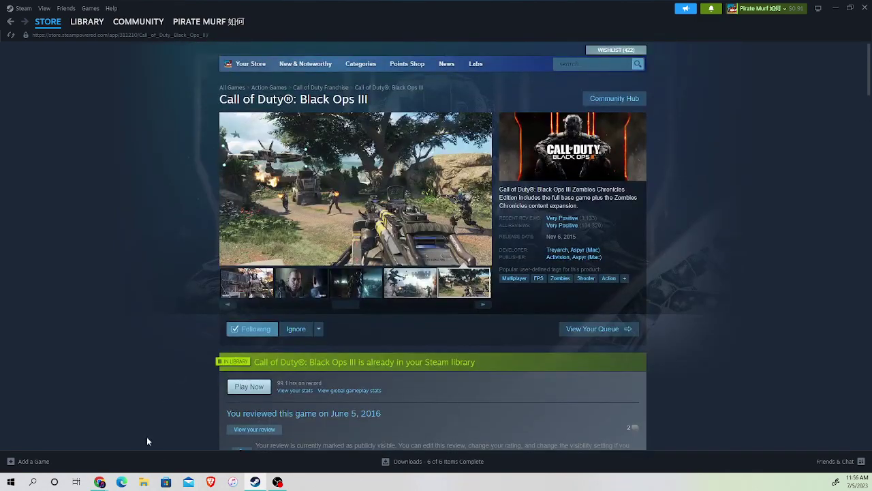
- Go back to the store front page and browse down past Top Sellers to the Discovery Queue banner
{"action": "left_click", "coordinate": [13, 23]}
{"action": "scroll", "coordinate": [304, 183], "scroll_direction": "down", "scroll_amount": 5}
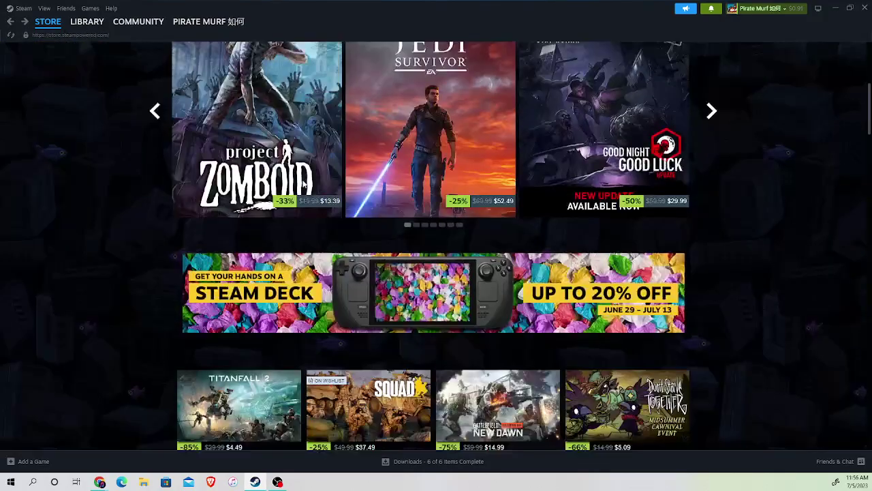
{"action": "scroll", "coordinate": [304, 184], "scroll_direction": "down", "scroll_amount": 5}
{"action": "scroll", "coordinate": [304, 183], "scroll_direction": "down", "scroll_amount": 5}
{"action": "scroll", "coordinate": [409, 232], "scroll_direction": "up", "scroll_amount": 8}
{"action": "scroll", "coordinate": [409, 232], "scroll_direction": "up", "scroll_amount": 5}
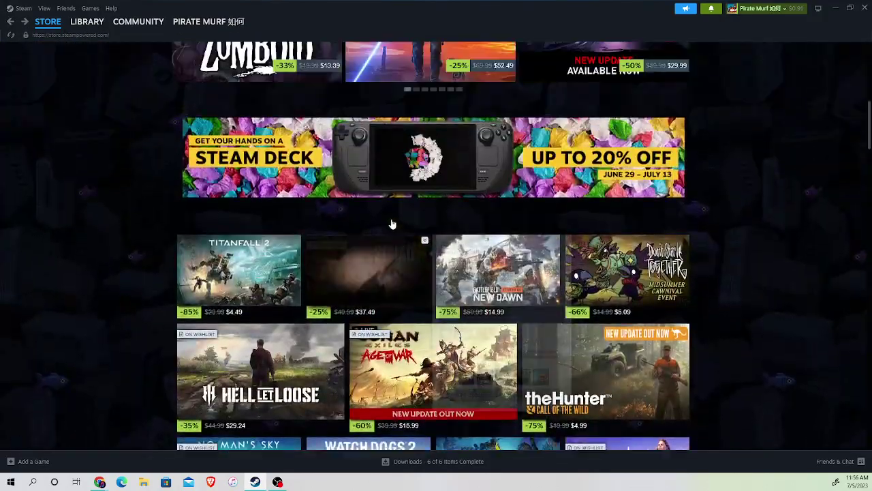
{"action": "scroll", "coordinate": [557, 247], "scroll_direction": "up", "scroll_amount": 2}
{"action": "scroll", "coordinate": [454, 266], "scroll_direction": "down", "scroll_amount": 2}
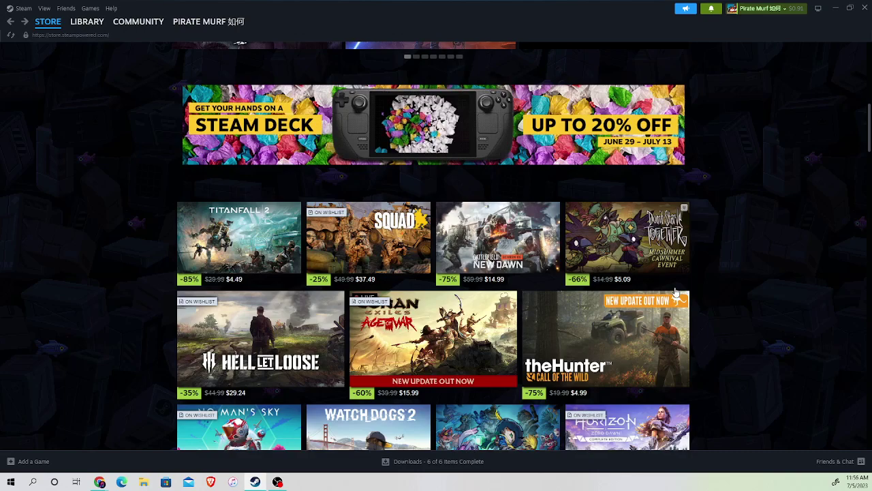
{"action": "scroll", "coordinate": [707, 320], "scroll_direction": "down", "scroll_amount": 3}
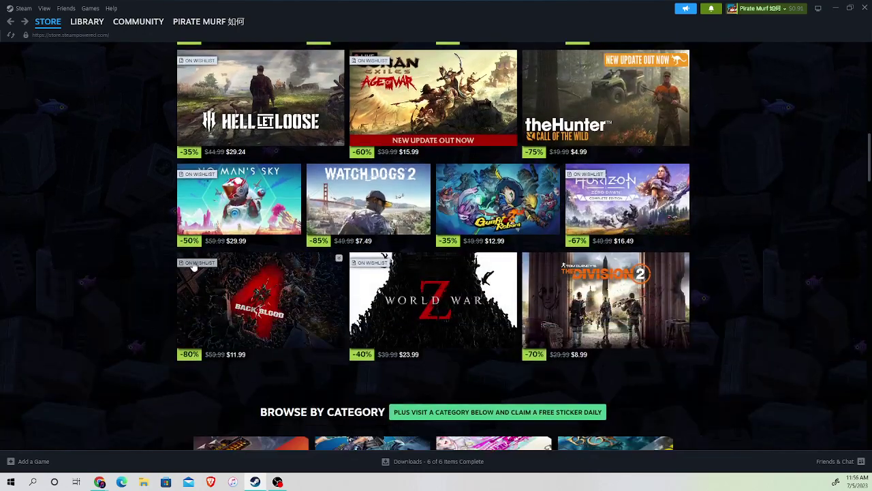
{"action": "scroll", "coordinate": [376, 285], "scroll_direction": "up", "scroll_amount": 3}
{"action": "scroll", "coordinate": [376, 285], "scroll_direction": "up", "scroll_amount": 10}
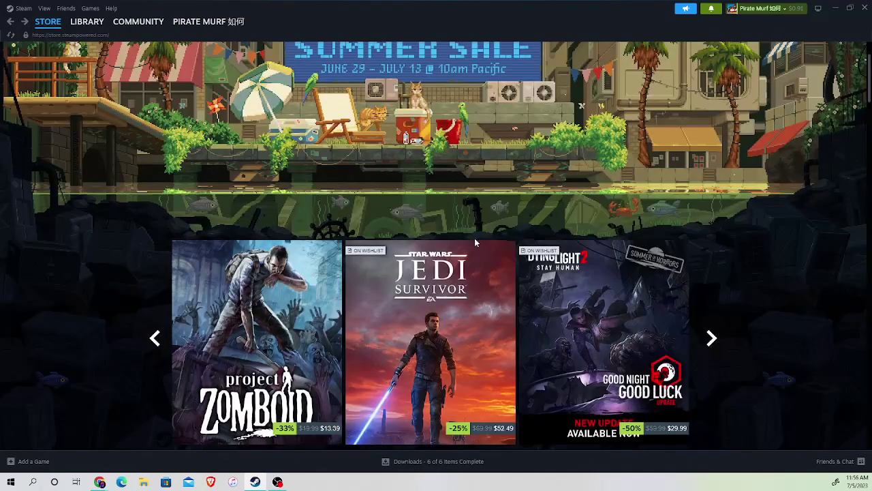
{"action": "scroll", "coordinate": [374, 204], "scroll_direction": "down", "scroll_amount": 5}
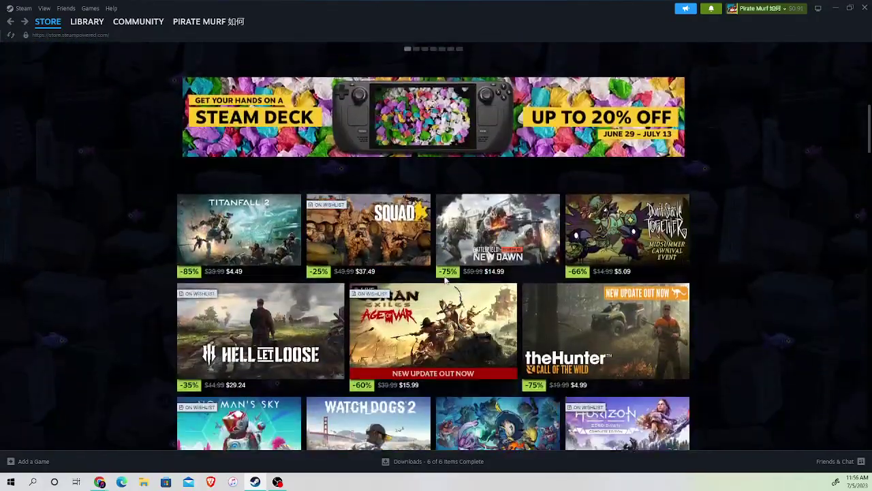
{"action": "scroll", "coordinate": [447, 279], "scroll_direction": "down", "scroll_amount": 5}
{"action": "scroll", "coordinate": [446, 280], "scroll_direction": "down", "scroll_amount": 4}
{"action": "scroll", "coordinate": [447, 307], "scroll_direction": "down", "scroll_amount": 3}
{"action": "scroll", "coordinate": [448, 341], "scroll_direction": "down", "scroll_amount": 3}
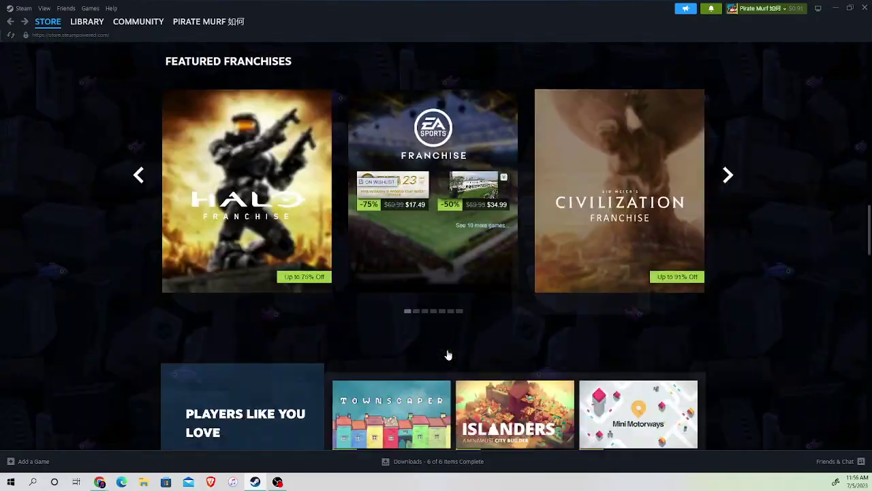
{"action": "scroll", "coordinate": [448, 354], "scroll_direction": "down", "scroll_amount": 3}
{"action": "scroll", "coordinate": [447, 355], "scroll_direction": "down", "scroll_amount": 8}
{"action": "scroll", "coordinate": [405, 345], "scroll_direction": "down", "scroll_amount": 1}
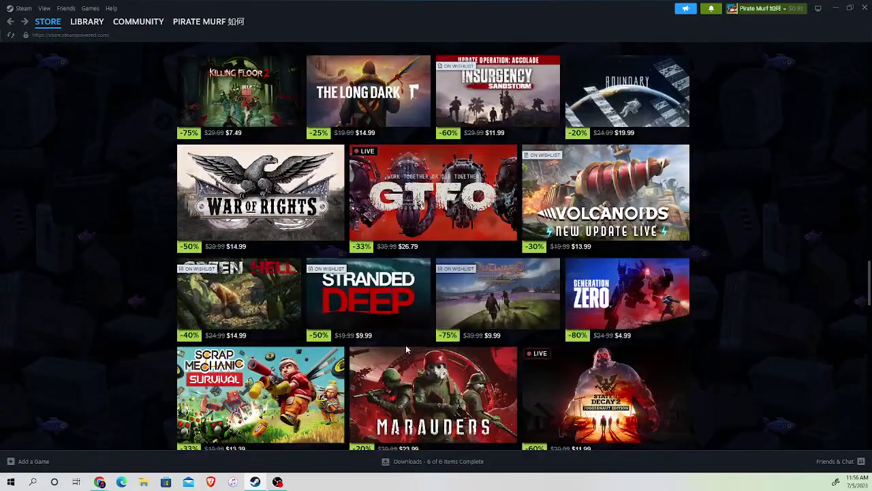
{"action": "scroll", "coordinate": [406, 345], "scroll_direction": "down", "scroll_amount": 1}
{"action": "scroll", "coordinate": [406, 348], "scroll_direction": "down", "scroll_amount": 2}
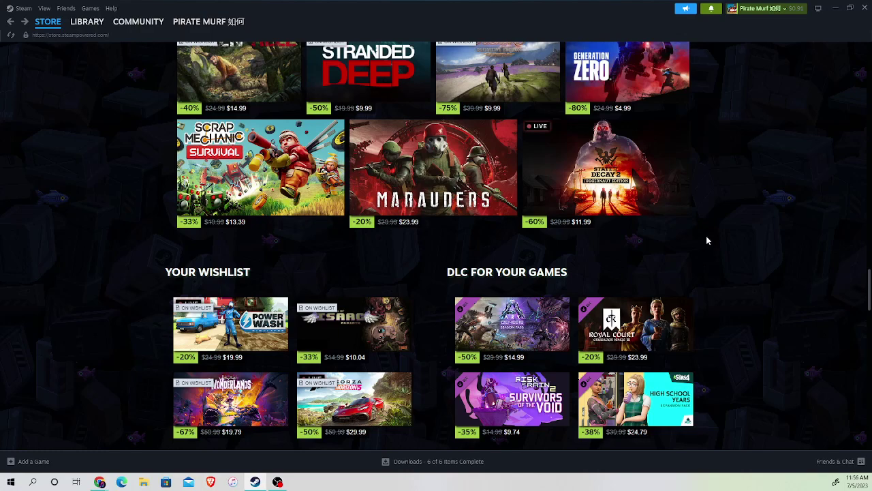
{"action": "scroll", "coordinate": [688, 231], "scroll_direction": "down", "scroll_amount": 2}
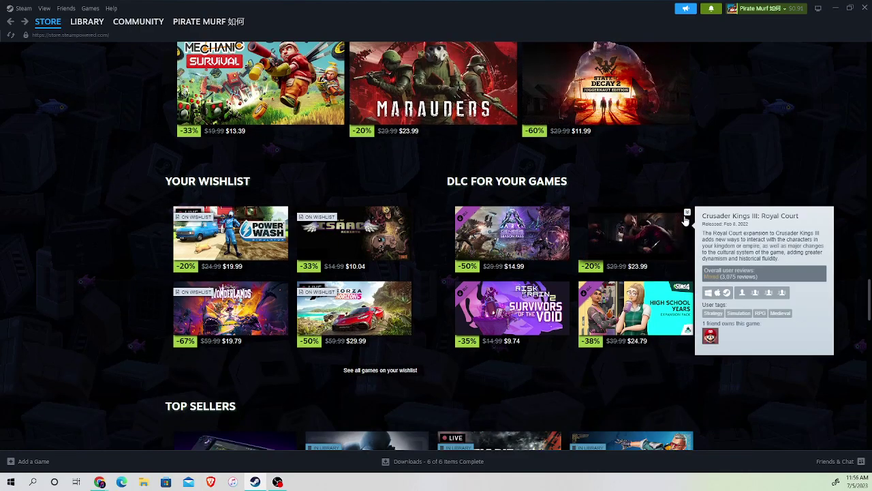
{"action": "scroll", "coordinate": [736, 199], "scroll_direction": "down", "scroll_amount": 3}
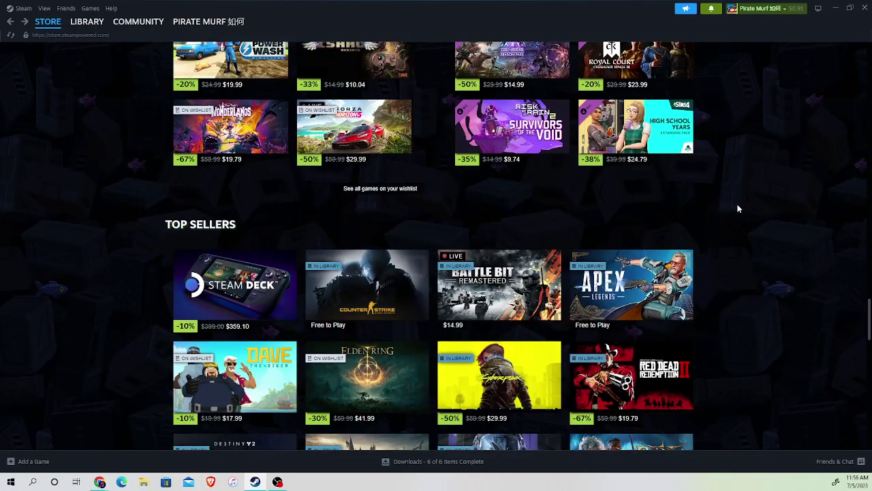
{"action": "scroll", "coordinate": [727, 214], "scroll_direction": "down", "scroll_amount": 2}
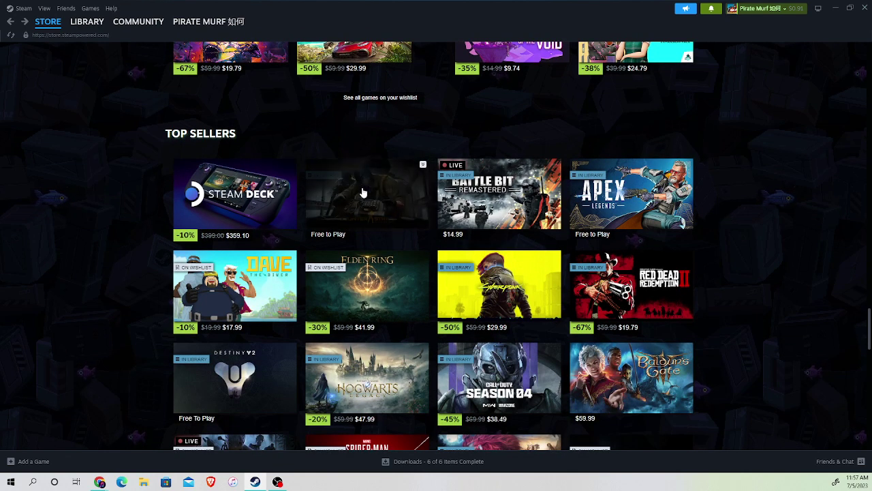
{"action": "mouse_move", "coordinate": [367, 284]}
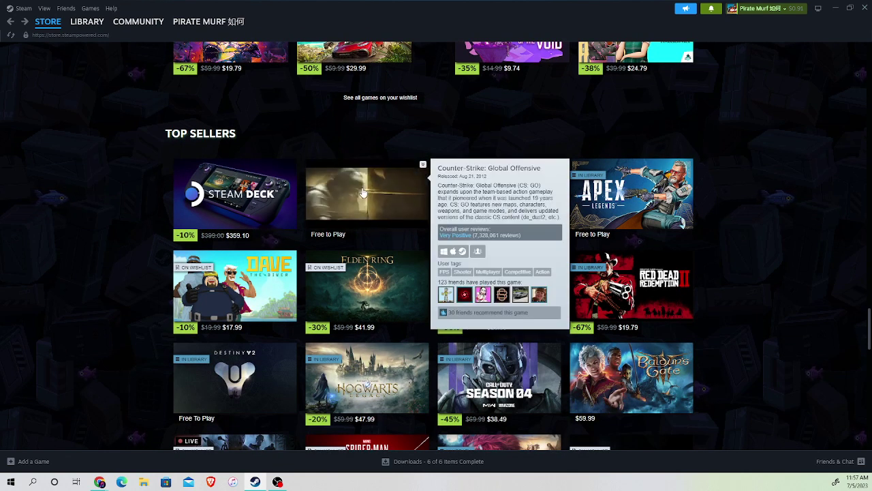
{"action": "scroll", "coordinate": [363, 194], "scroll_direction": "down", "scroll_amount": 2}
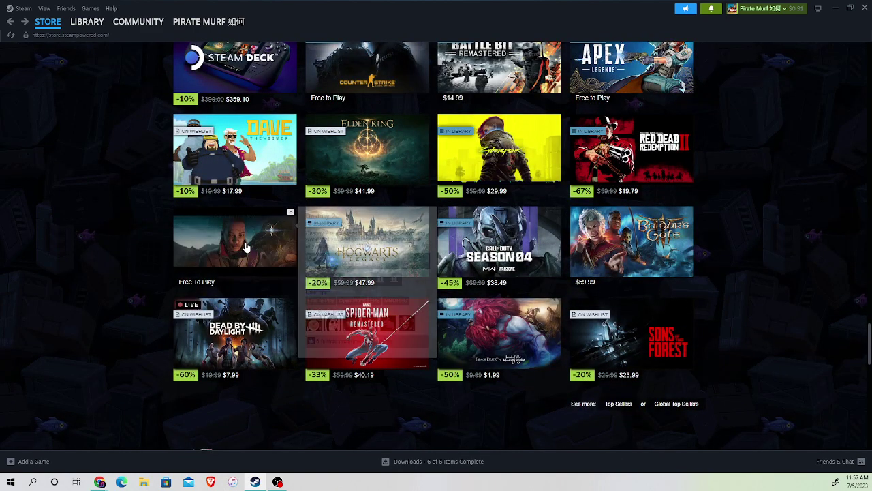
{"action": "mouse_move", "coordinate": [235, 378]}
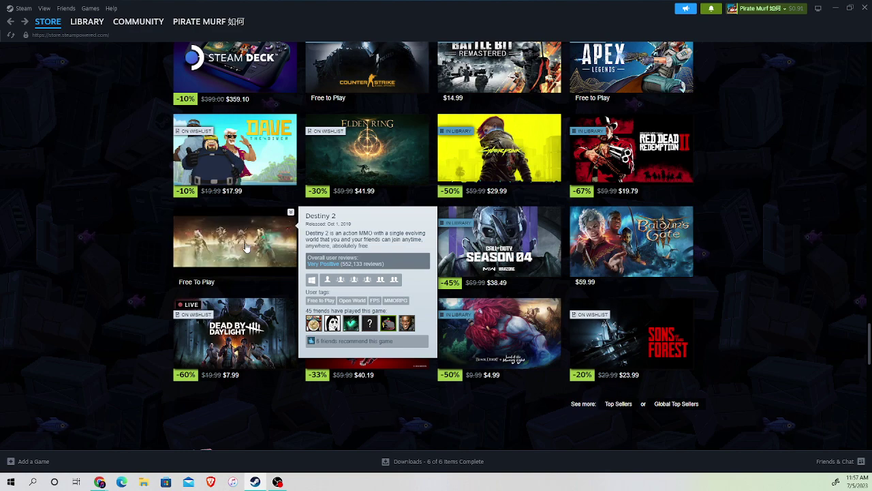
{"action": "scroll", "coordinate": [613, 307], "scroll_direction": "down", "scroll_amount": 5}
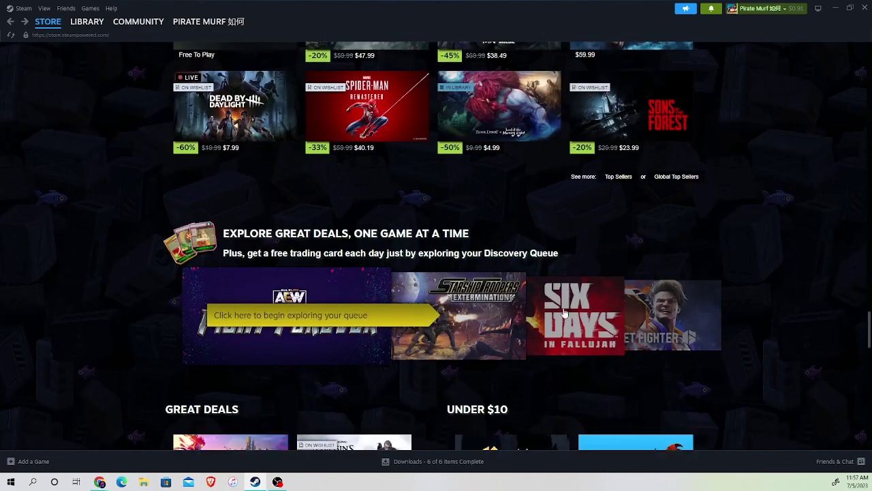
{"action": "scroll", "coordinate": [547, 319], "scroll_direction": "down", "scroll_amount": 1}
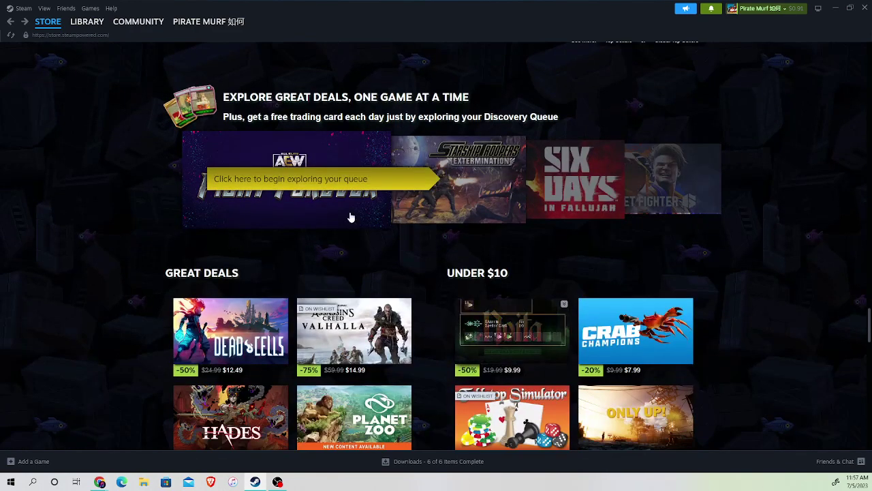
- Start the Discovery Queue and step through AEW, Starship Troopers and Street Fighter 6 to Only Up!
{"action": "left_click", "coordinate": [294, 180]}
{"action": "scroll", "coordinate": [593, 303], "scroll_direction": "down", "scroll_amount": 2}
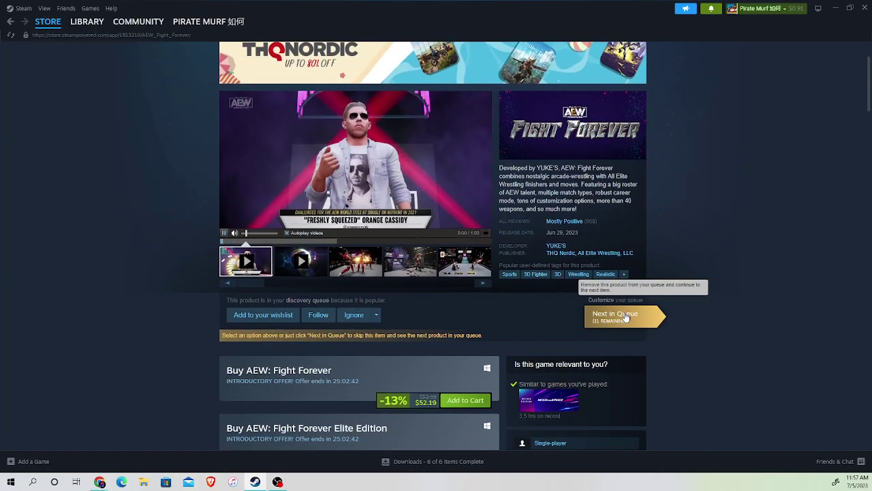
{"action": "left_click", "coordinate": [627, 317]}
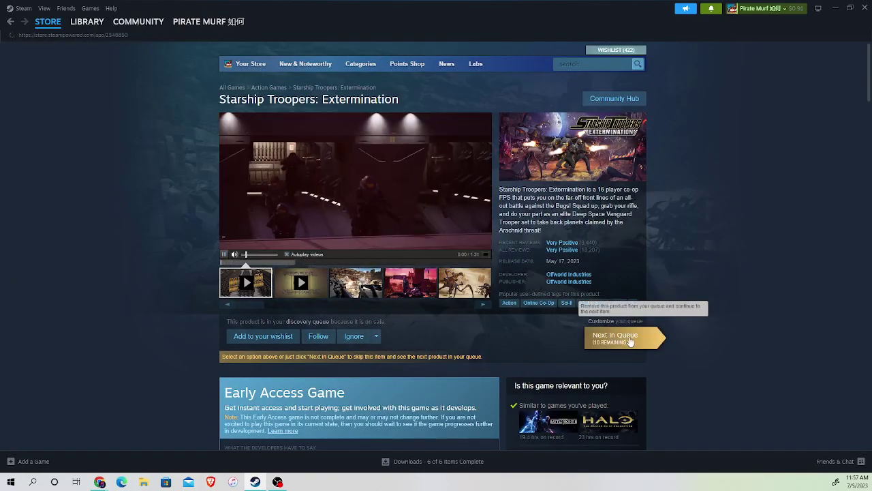
{"action": "left_click", "coordinate": [629, 337]}
{"action": "left_click", "coordinate": [631, 344]}
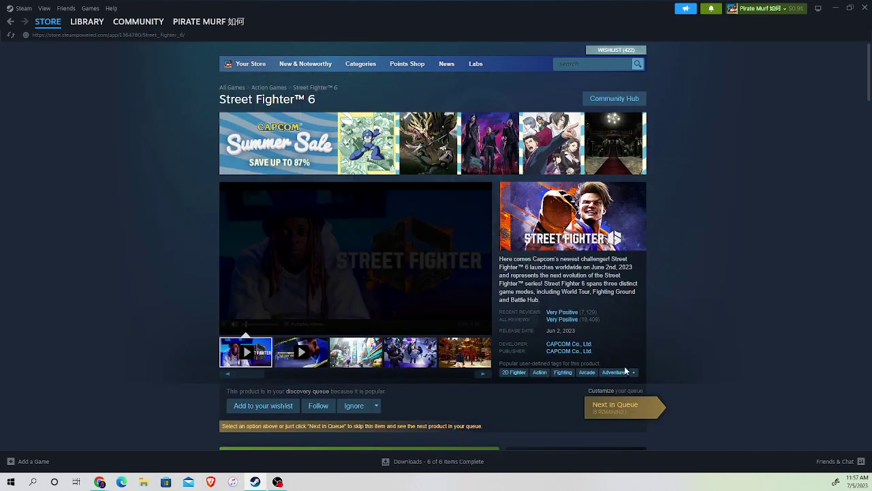
{"action": "left_click", "coordinate": [616, 406]}
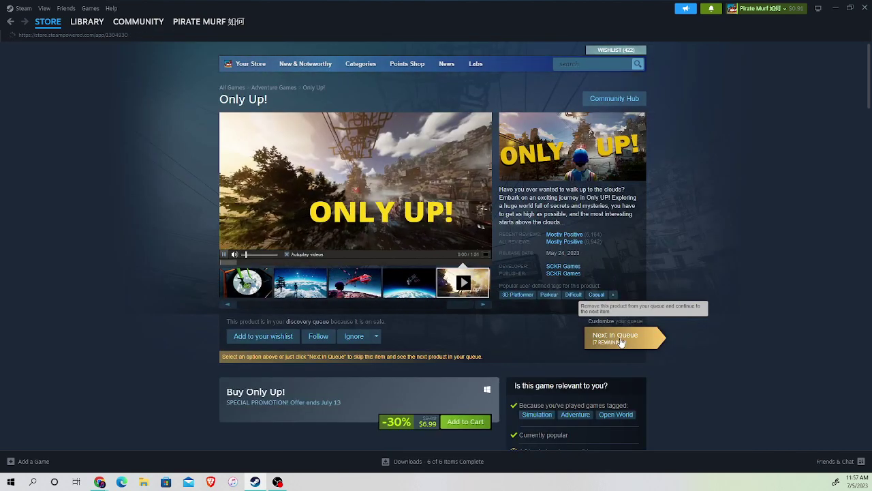
- Return to Only Up! from Outlast Trials and add it to the wishlist
{"action": "left_click", "coordinate": [622, 337]}
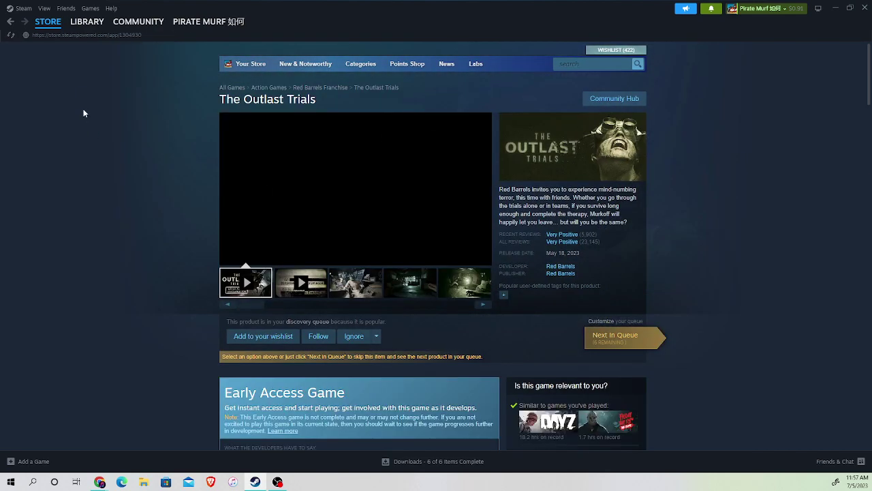
{"action": "left_click", "coordinate": [11, 21]}
{"action": "scroll", "coordinate": [256, 285], "scroll_direction": "down", "scroll_amount": 1}
{"action": "left_click", "coordinate": [255, 284]}
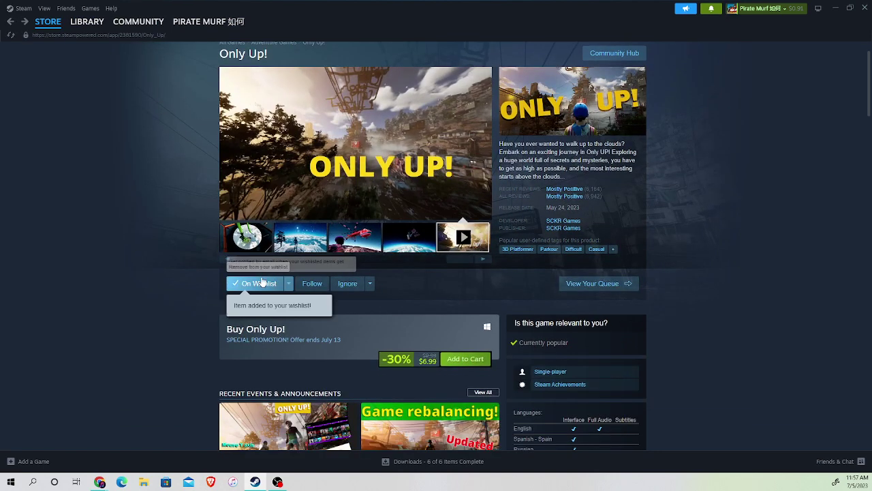
- Add Only Up! to the cart at $6.99 and navigate back to its store page
{"action": "left_click", "coordinate": [465, 358]}
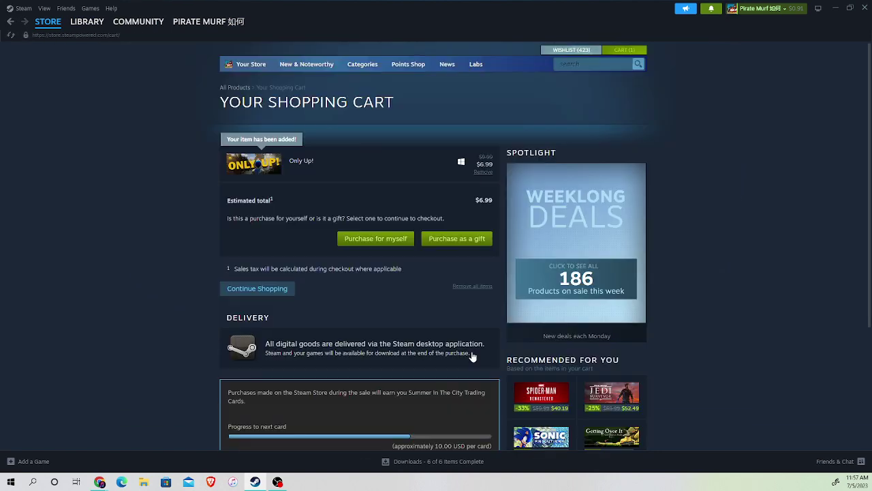
{"action": "left_click", "coordinate": [304, 161]}
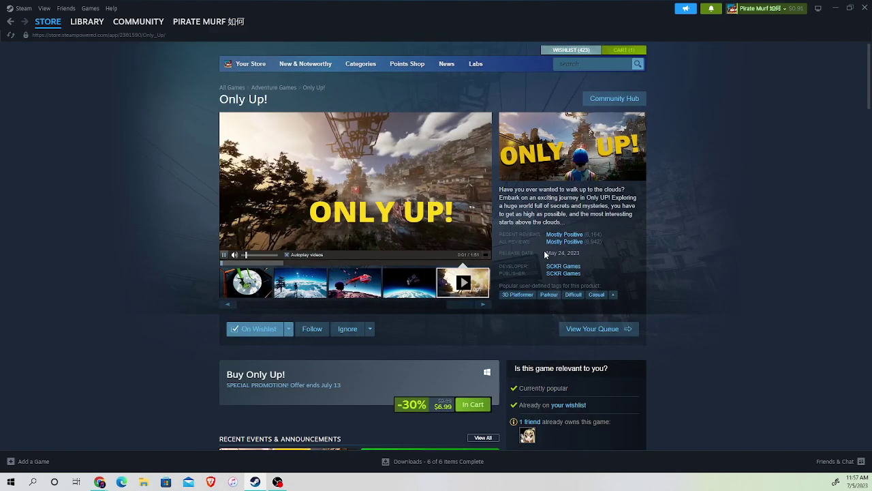
{"action": "mouse_move", "coordinate": [48, 21]}
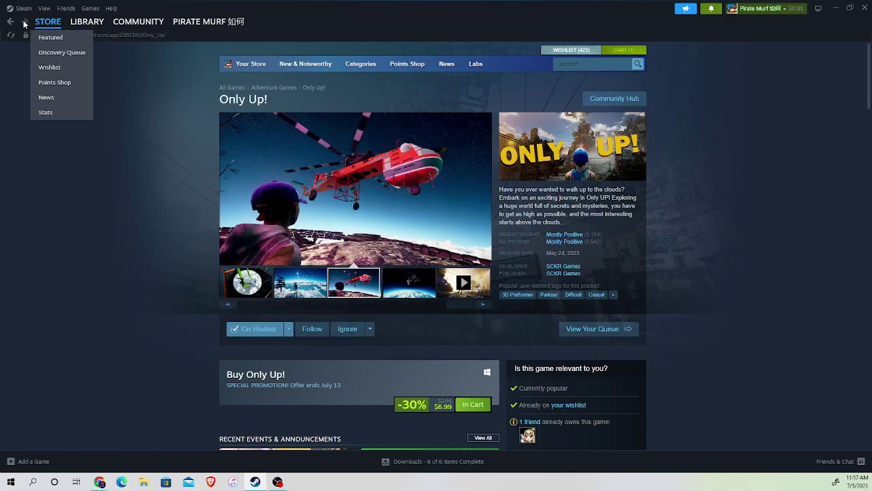
{"action": "left_click", "coordinate": [10, 21]}
{"action": "left_click", "coordinate": [25, 21]}
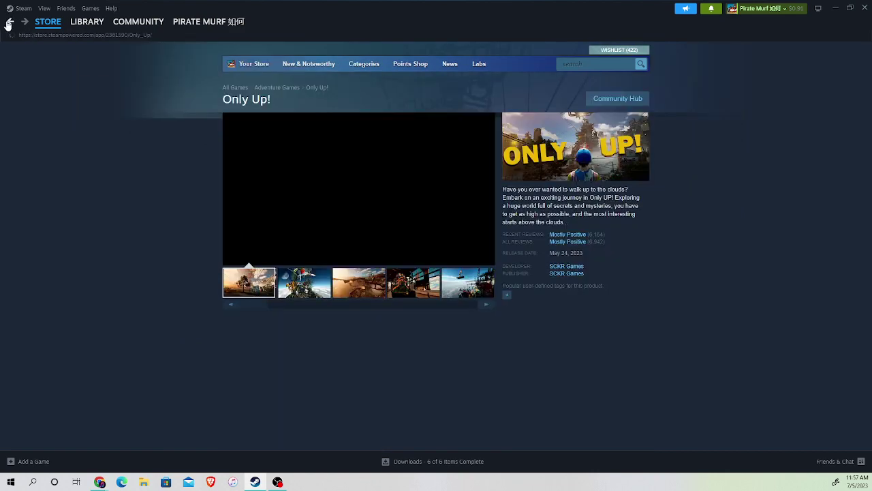
- Resume the queue at The Outlast Trials, browse its screenshots, and move on
{"action": "left_click", "coordinate": [592, 283]}
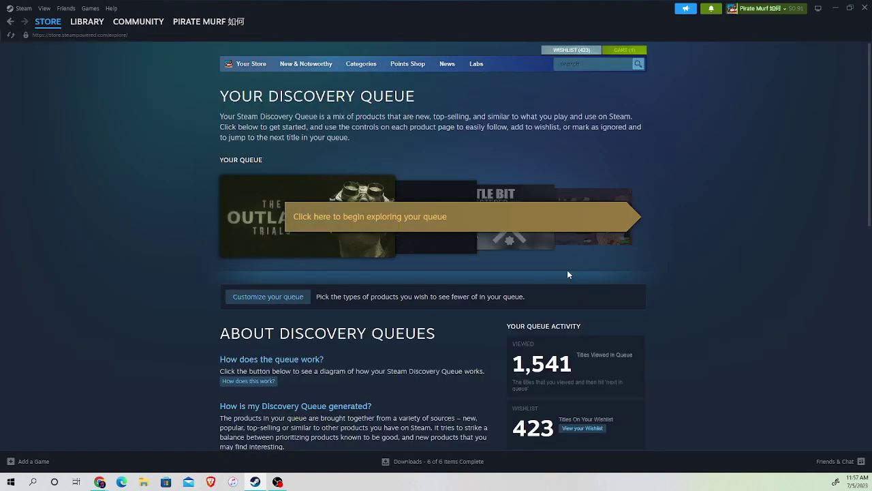
{"action": "left_click", "coordinate": [436, 216]}
{"action": "left_click", "coordinate": [485, 305]}
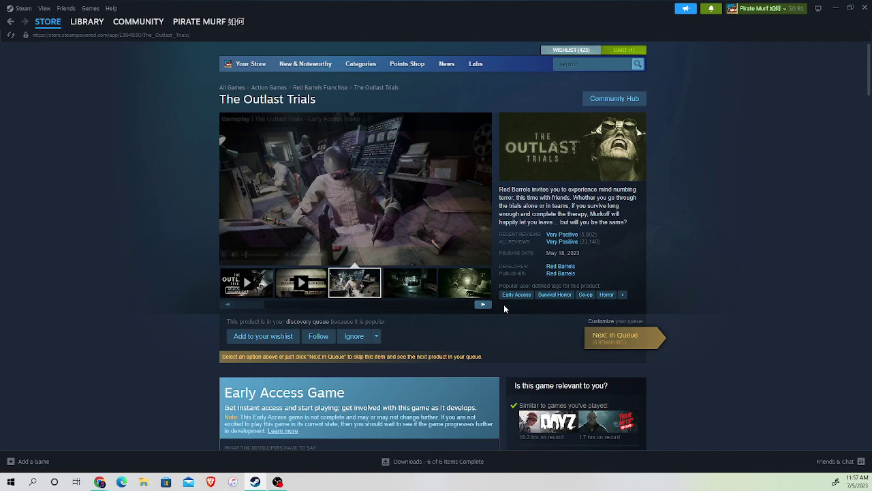
{"action": "left_click", "coordinate": [485, 304]}
{"action": "scroll", "coordinate": [487, 308], "scroll_direction": "down", "scroll_amount": 5}
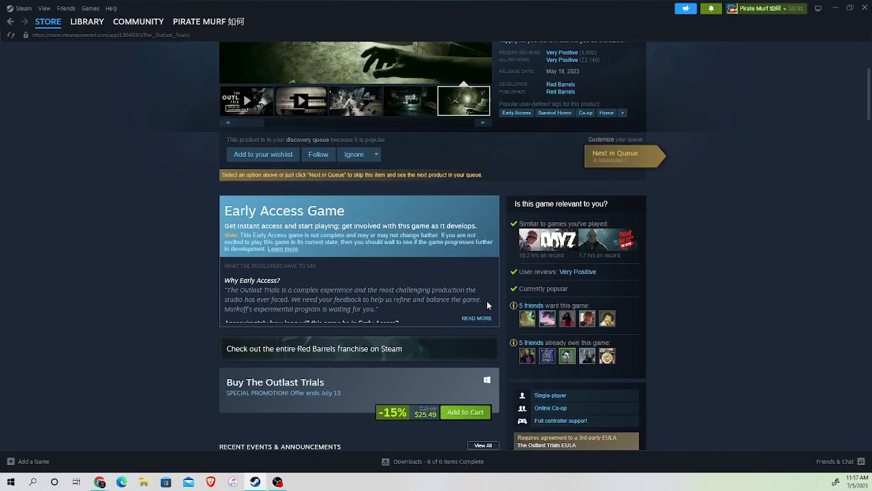
{"action": "scroll", "coordinate": [487, 301], "scroll_direction": "up", "scroll_amount": 5}
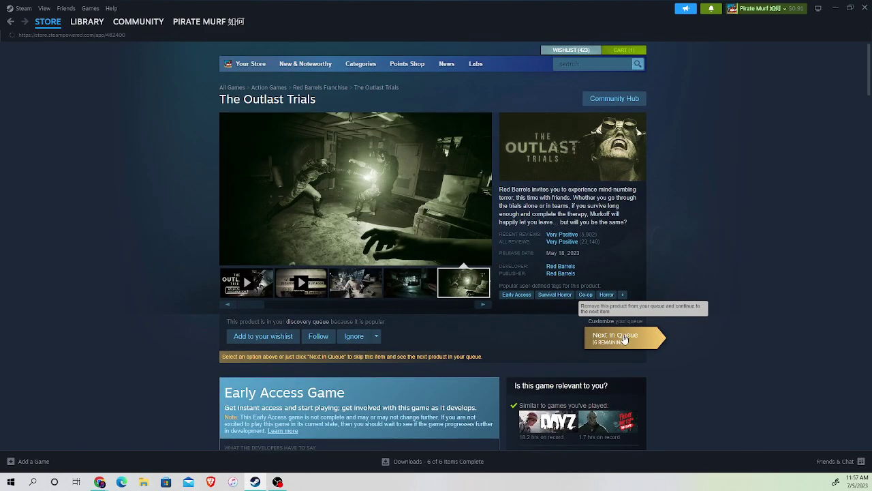
{"action": "left_click", "coordinate": [622, 338]}
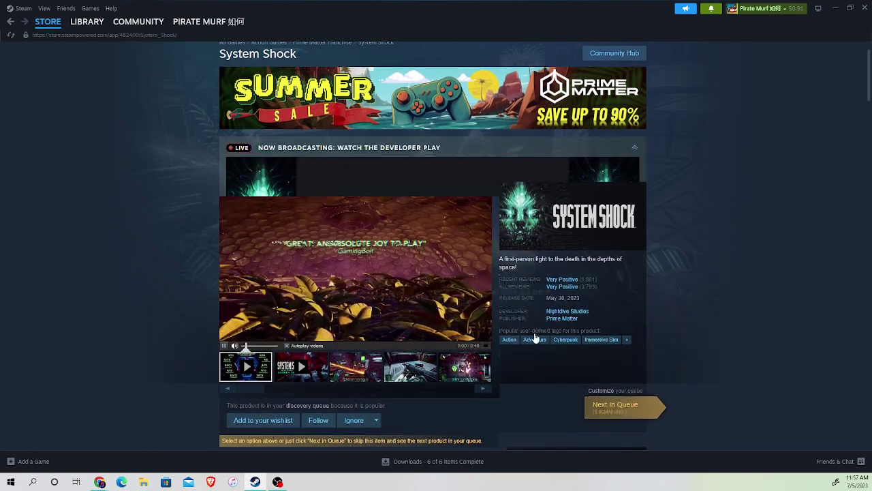
{"action": "scroll", "coordinate": [521, 304], "scroll_direction": "down", "scroll_amount": 1}
{"action": "scroll", "coordinate": [433, 355], "scroll_direction": "down", "scroll_amount": 3}
- Browse System Shock's screenshots, advance, and view the next title's main screenshot full size
{"action": "left_click", "coordinate": [484, 312]}
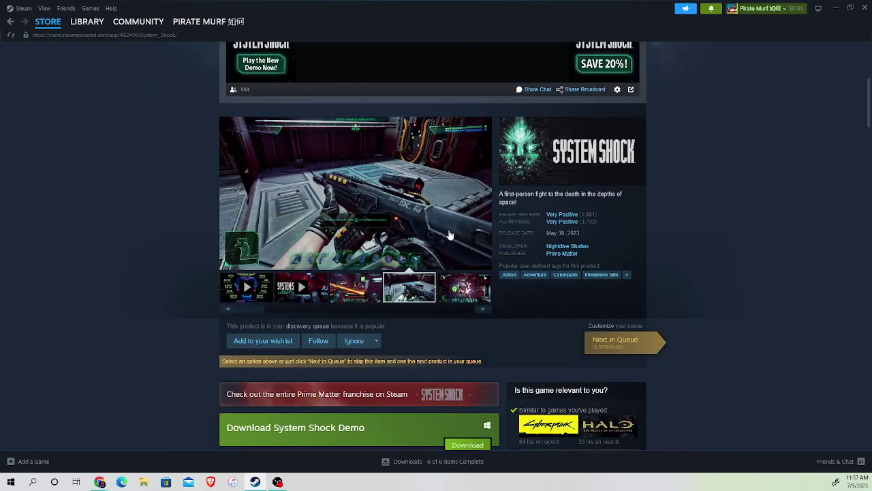
{"action": "left_click", "coordinate": [484, 312]}
{"action": "left_click", "coordinate": [483, 312]}
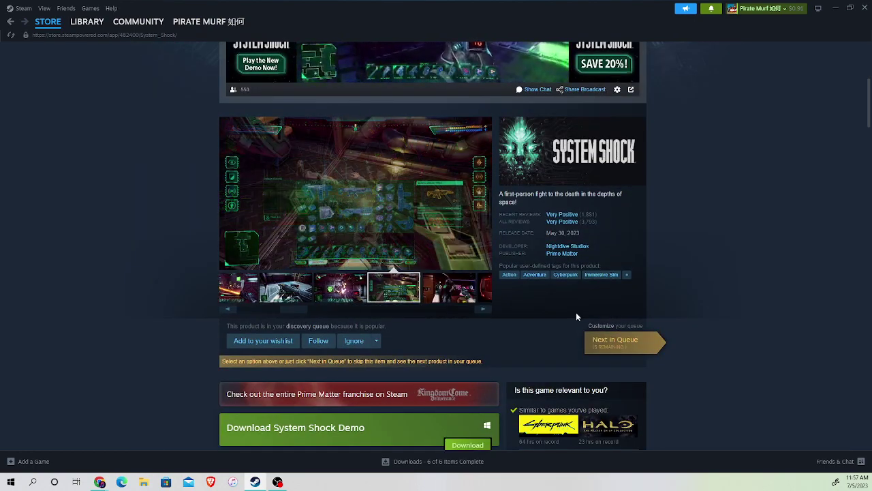
{"action": "left_click", "coordinate": [630, 342]}
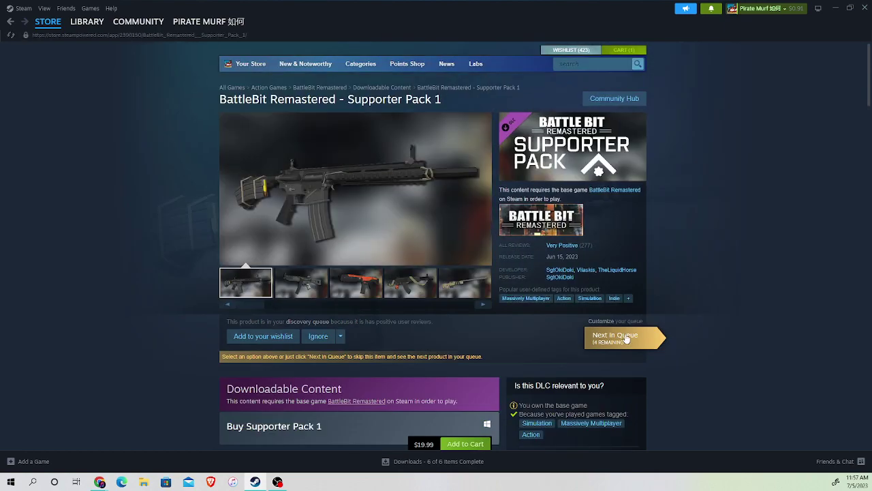
{"action": "left_click", "coordinate": [419, 287]}
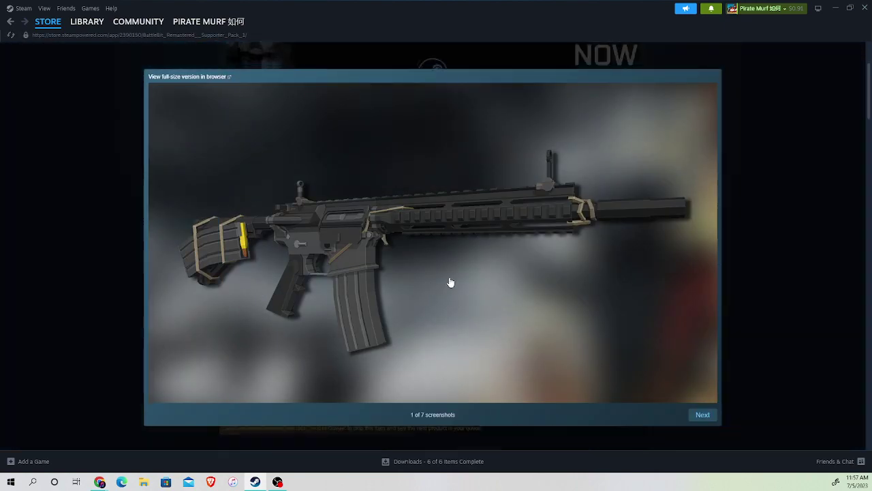
{"action": "left_click", "coordinate": [747, 328]}
{"action": "scroll", "coordinate": [655, 225], "scroll_direction": "up", "scroll_amount": 2}
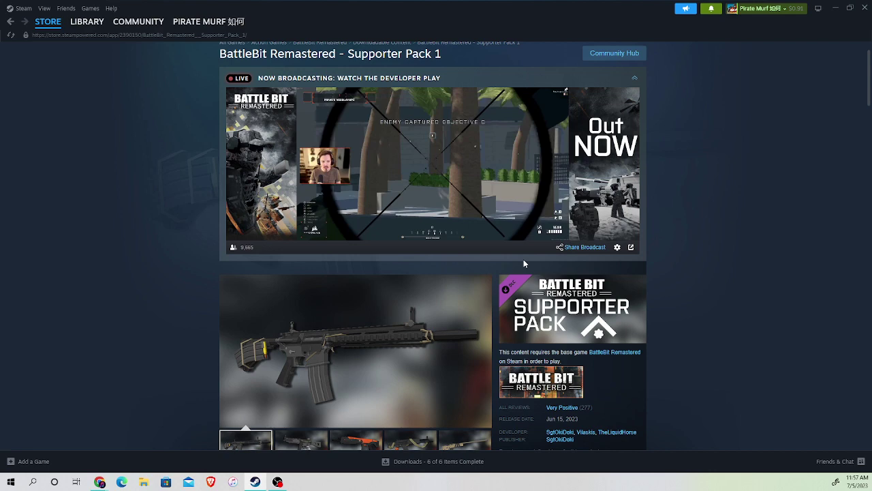
{"action": "scroll", "coordinate": [509, 245], "scroll_direction": "down", "scroll_amount": 3}
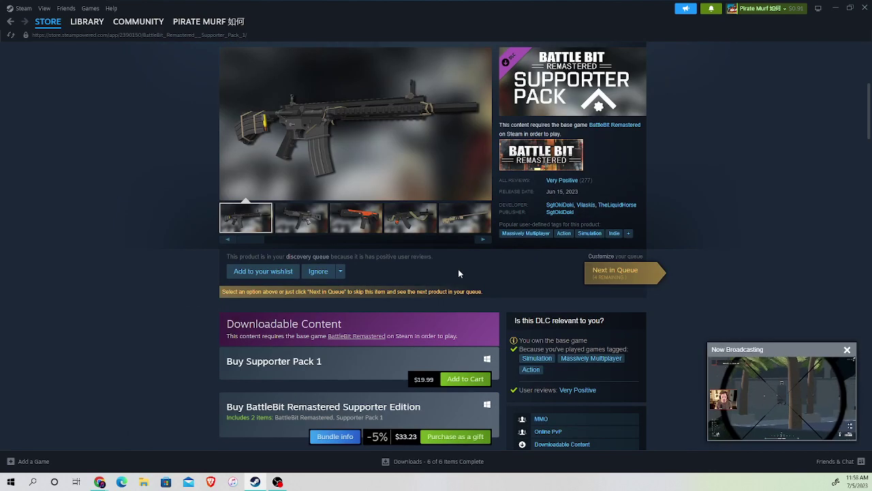
- Step from Pizza Tower through Trepang2 and finish the discovery queue
{"action": "left_click", "coordinate": [633, 275]}
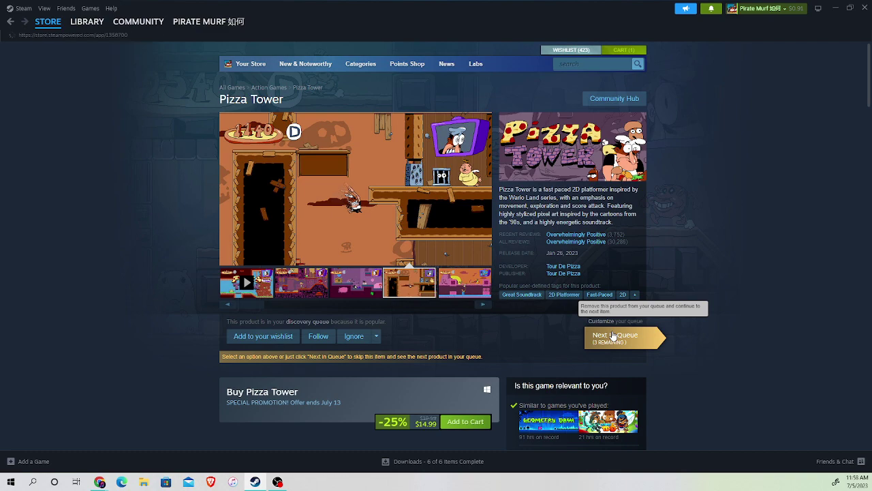
{"action": "left_click", "coordinate": [614, 335]}
{"action": "scroll", "coordinate": [473, 272], "scroll_direction": "down", "scroll_amount": 3}
{"action": "left_click", "coordinate": [464, 283]}
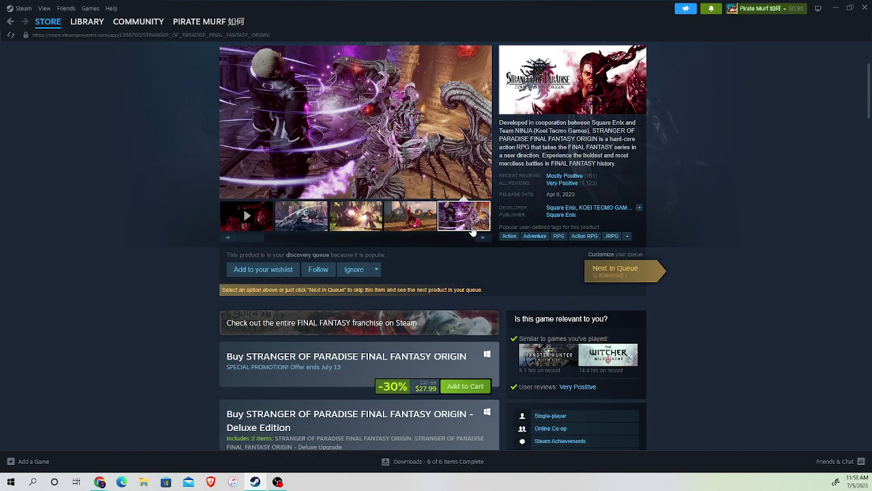
{"action": "left_click", "coordinate": [648, 273]}
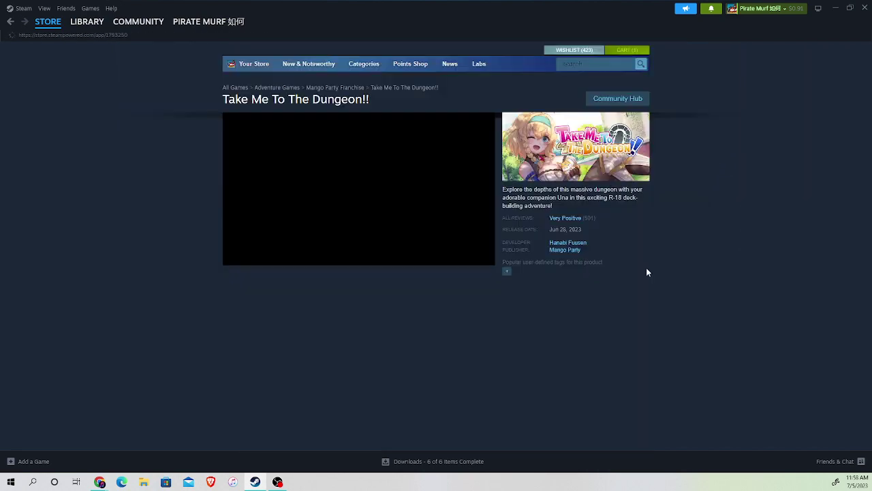
{"action": "scroll", "coordinate": [477, 272], "scroll_direction": "down", "scroll_amount": 2}
{"action": "left_click", "coordinate": [482, 244]}
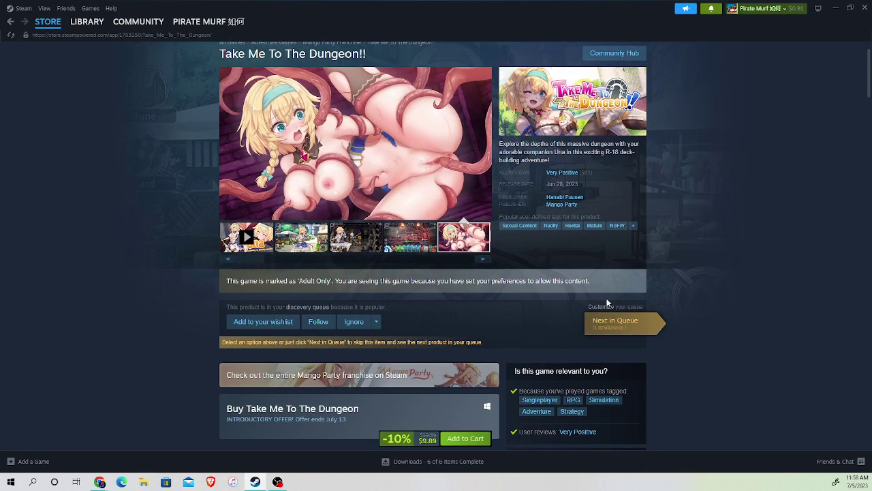
{"action": "left_click", "coordinate": [647, 320]}
{"action": "scroll", "coordinate": [436, 273], "scroll_direction": "down", "scroll_amount": 2}
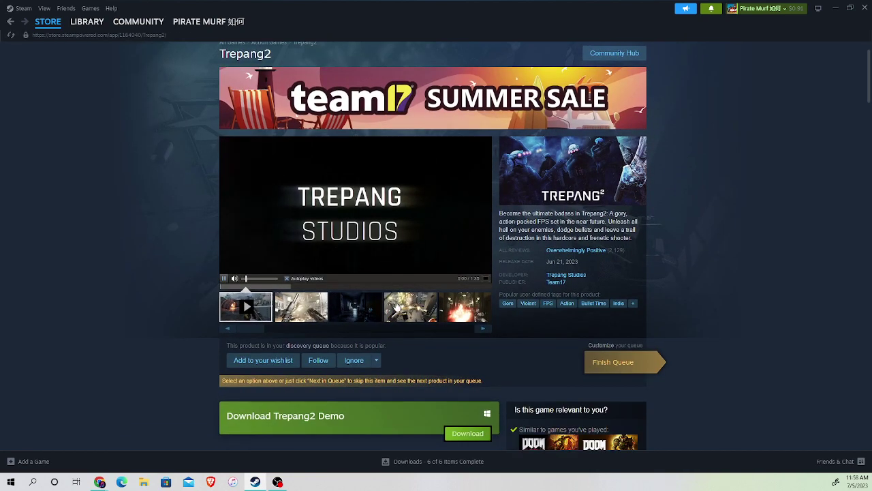
{"action": "left_click", "coordinate": [409, 306]}
{"action": "left_click", "coordinate": [634, 362]}
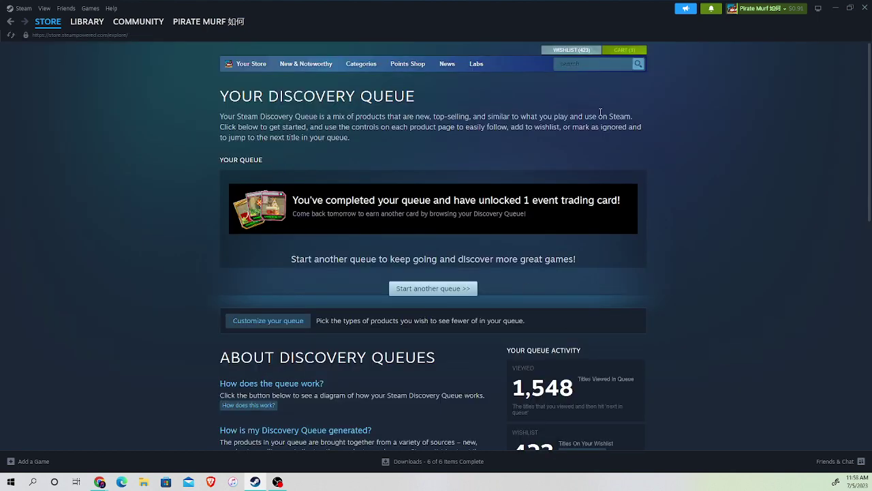
- Open the new Happy Cat card from notifications and view its Summer In The City badge progress
{"action": "left_click", "coordinate": [712, 8]}
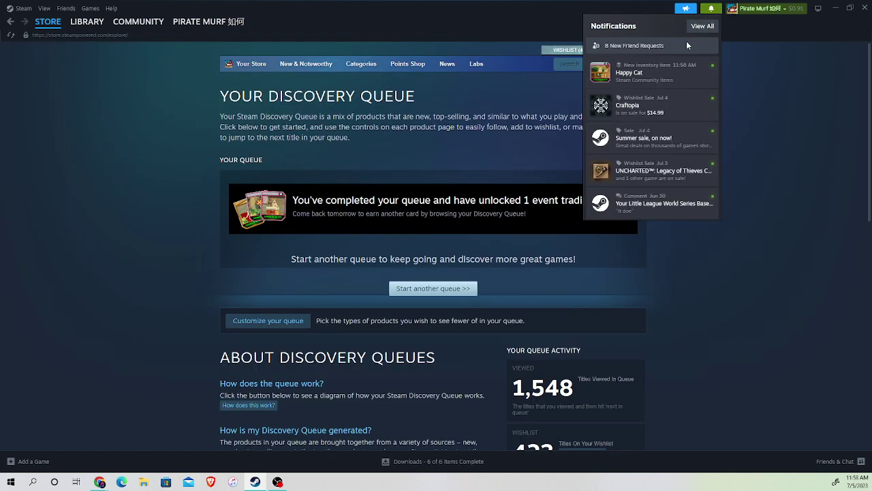
{"action": "left_click", "coordinate": [655, 119]}
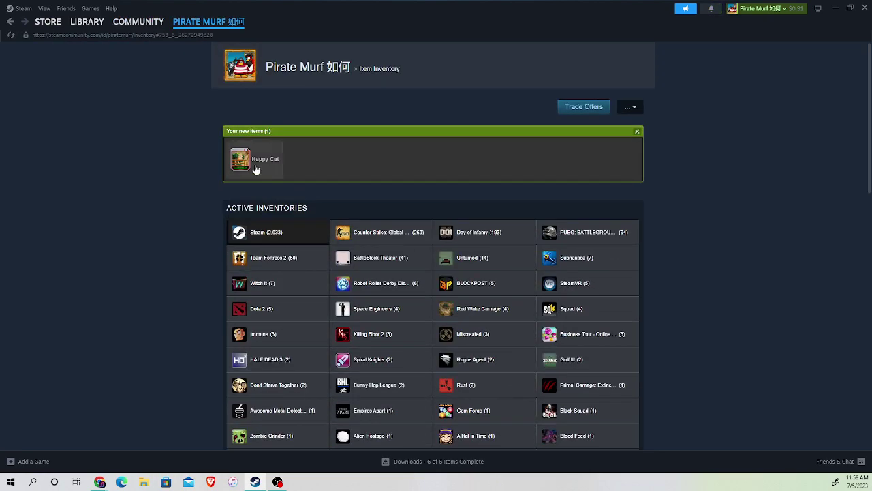
{"action": "scroll", "coordinate": [340, 273], "scroll_direction": "down", "scroll_amount": 5}
{"action": "scroll", "coordinate": [409, 273], "scroll_direction": "down", "scroll_amount": 5}
{"action": "scroll", "coordinate": [443, 272], "scroll_direction": "down", "scroll_amount": 3}
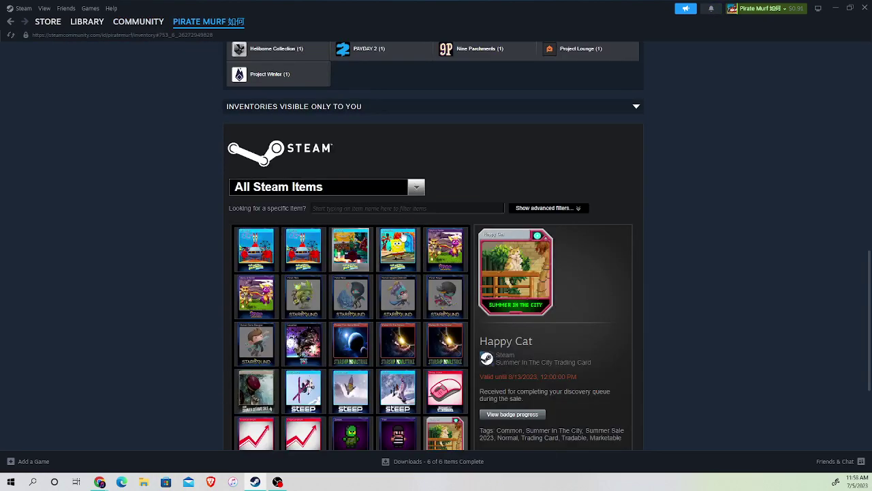
{"action": "scroll", "coordinate": [530, 281], "scroll_direction": "down", "scroll_amount": 3}
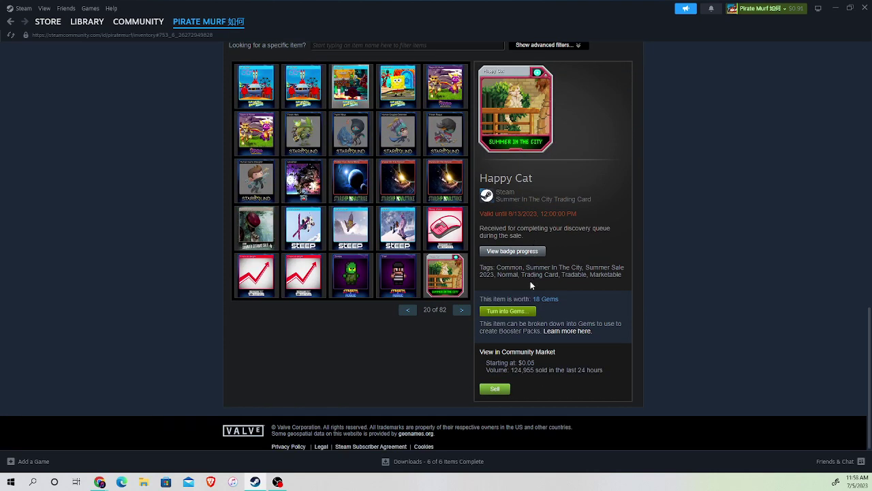
{"action": "left_click", "coordinate": [513, 251]}
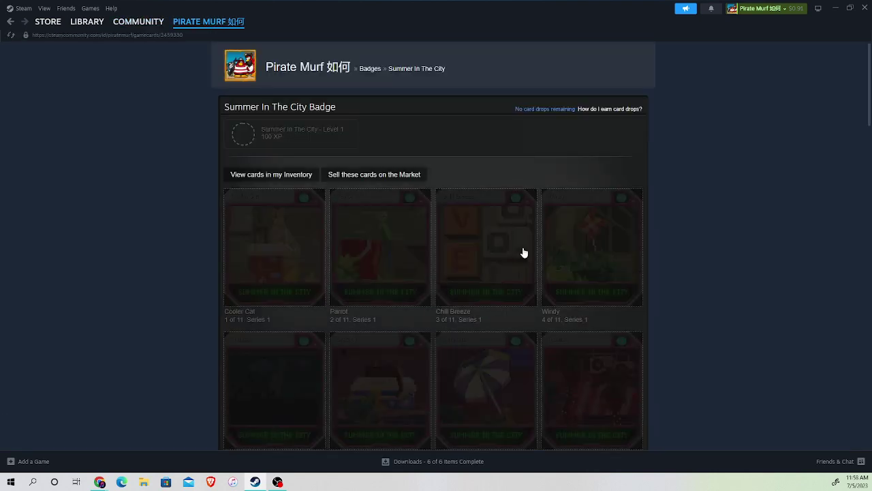
{"action": "scroll", "coordinate": [470, 276], "scroll_direction": "down", "scroll_amount": 5}
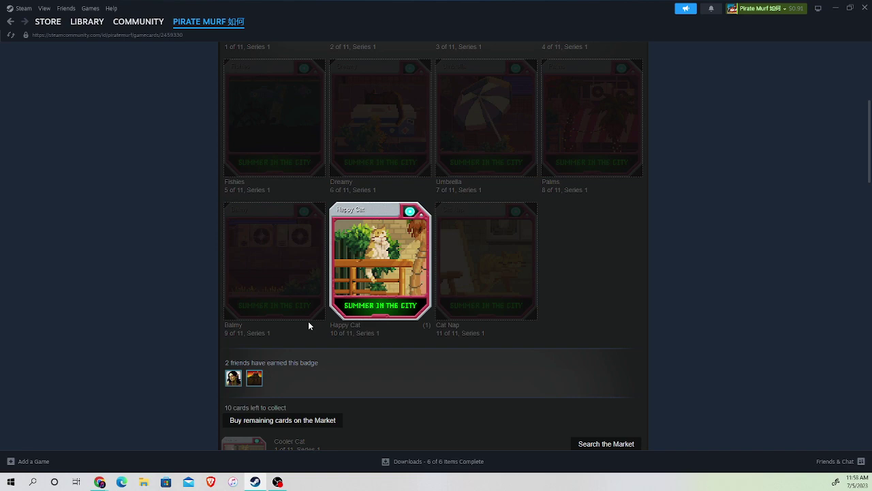
{"action": "scroll", "coordinate": [430, 272], "scroll_direction": "up", "scroll_amount": 10}
{"action": "mouse_move", "coordinate": [48, 21]}
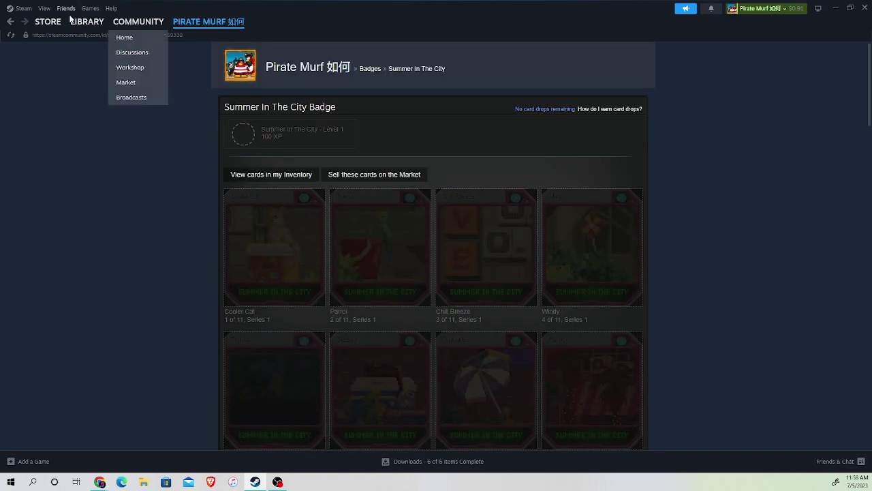
- Browse the Points Shop's featured items, previewing the Summer In The City (Day) profile bundle
{"action": "left_click", "coordinate": [51, 79]}
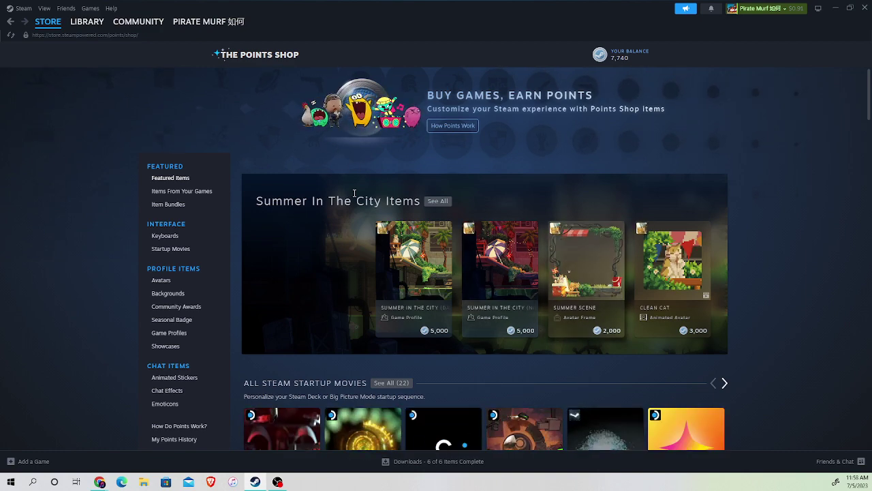
{"action": "left_click_drag", "start_coordinate": [263, 201], "coordinate": [688, 259]}
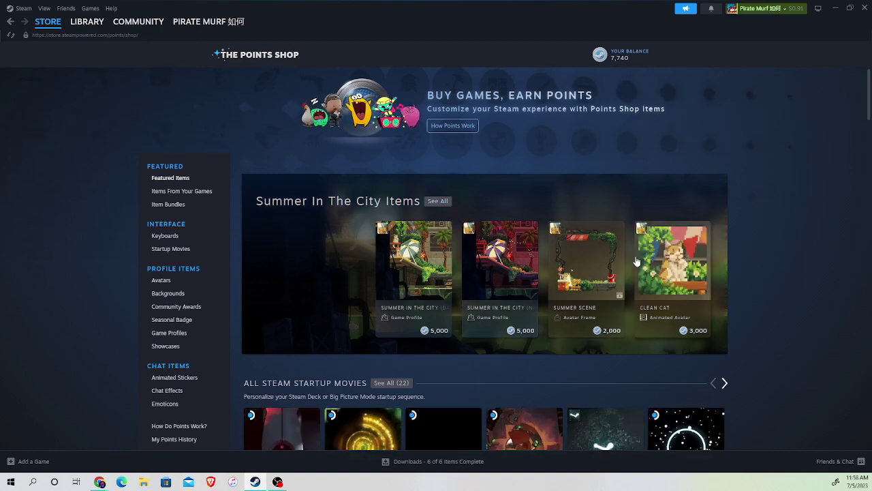
{"action": "scroll", "coordinate": [818, 249], "scroll_direction": "down", "scroll_amount": 2}
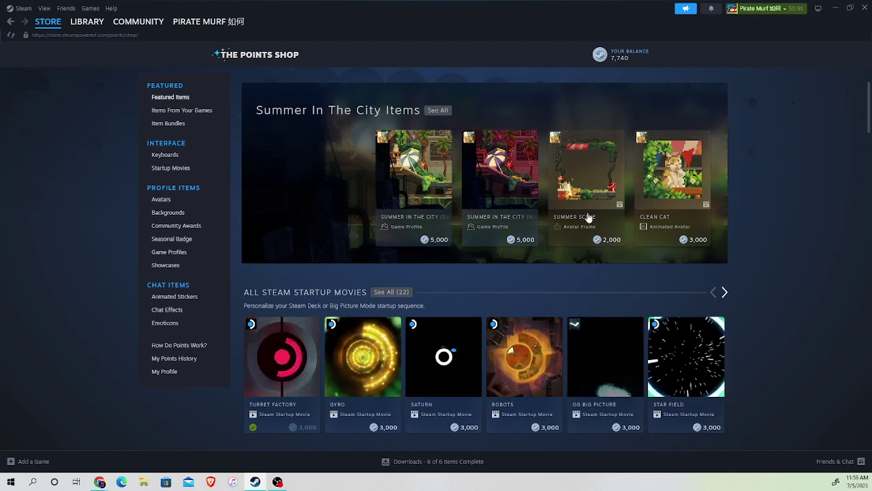
{"action": "left_click", "coordinate": [418, 166]}
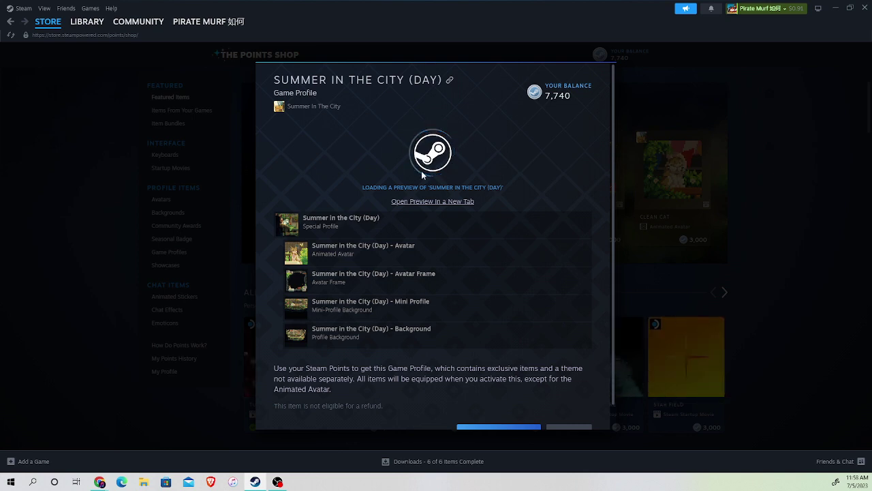
{"action": "scroll", "coordinate": [549, 100], "scroll_direction": "down", "scroll_amount": 1}
{"action": "scroll", "coordinate": [477, 182], "scroll_direction": "up", "scroll_amount": 1}
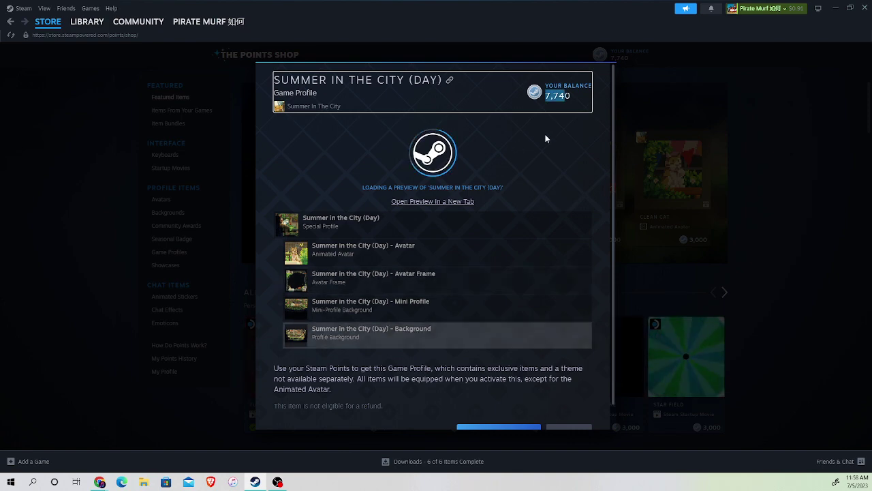
{"action": "scroll", "coordinate": [562, 431], "scroll_direction": "down", "scroll_amount": 1}
{"action": "left_click", "coordinate": [565, 415]}
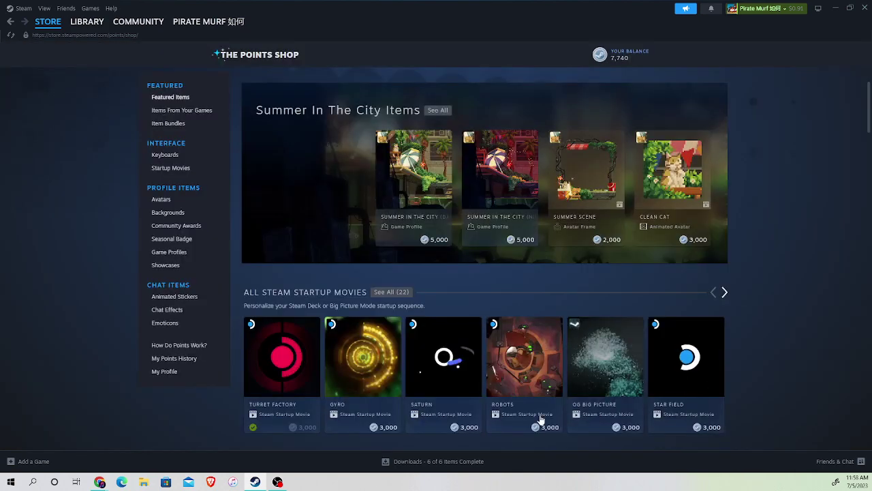
{"action": "scroll", "coordinate": [170, 203], "scroll_direction": "up", "scroll_amount": 3}
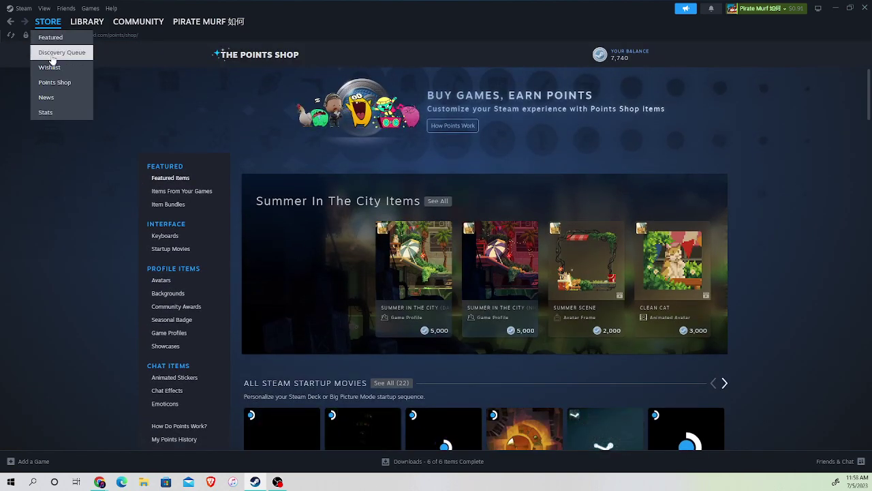
{"action": "left_click", "coordinate": [53, 82]}
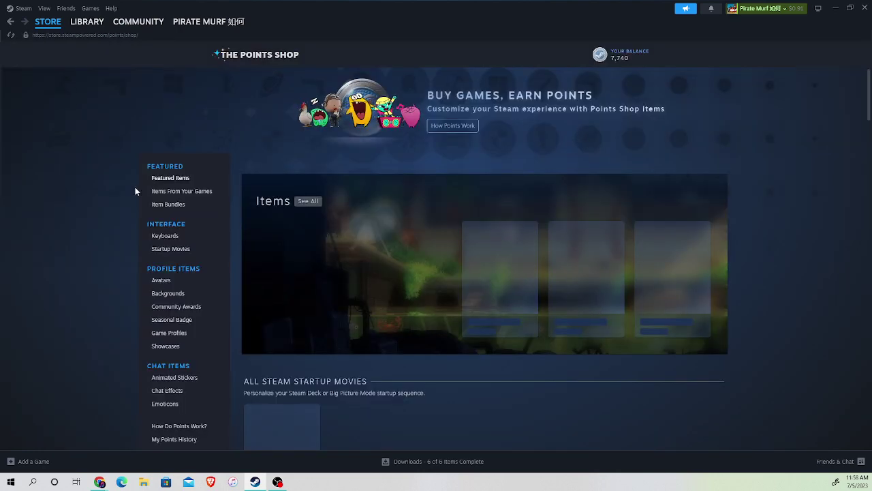
{"action": "scroll", "coordinate": [177, 287], "scroll_direction": "down", "scroll_amount": 4}
{"action": "scroll", "coordinate": [177, 286], "scroll_direction": "down", "scroll_amount": 2}
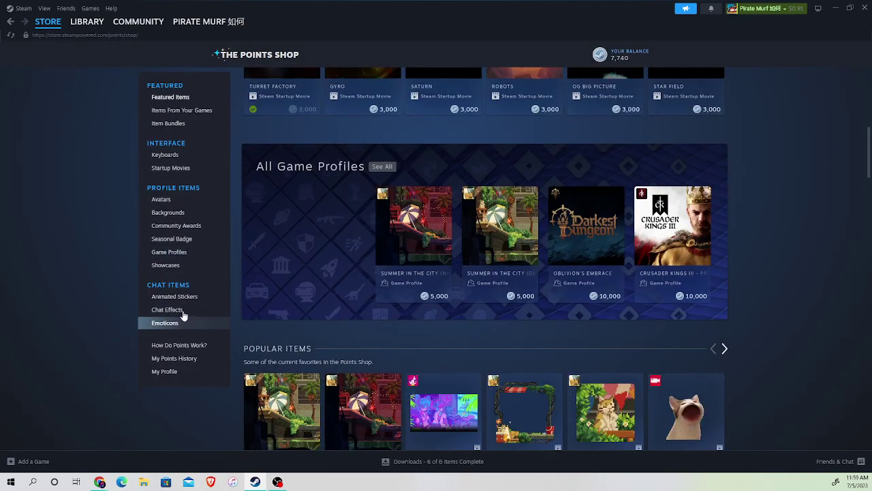
- Open the Seasonal Badge page listing summer badge levels from 1,000 points upward
{"action": "left_click", "coordinate": [171, 238]}
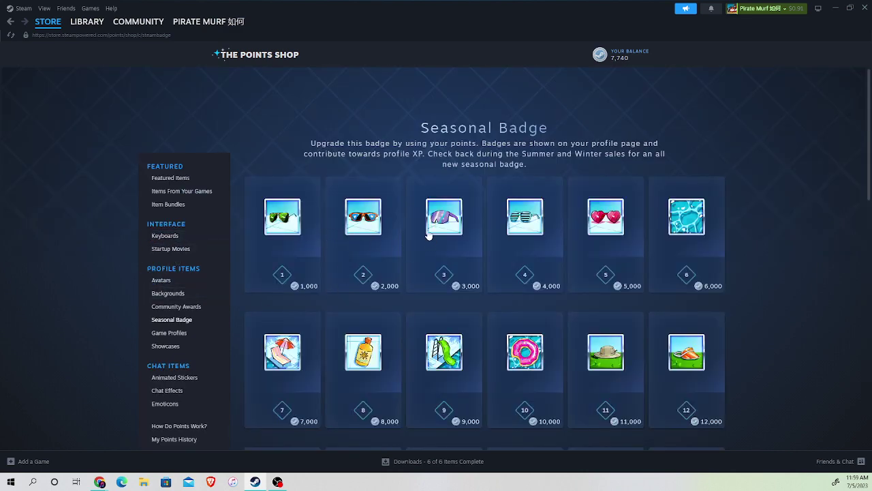
{"action": "scroll", "coordinate": [429, 235], "scroll_direction": "down", "scroll_amount": 5}
{"action": "scroll", "coordinate": [477, 246], "scroll_direction": "down", "scroll_amount": 4}
{"action": "scroll", "coordinate": [546, 259], "scroll_direction": "down", "scroll_amount": 3}
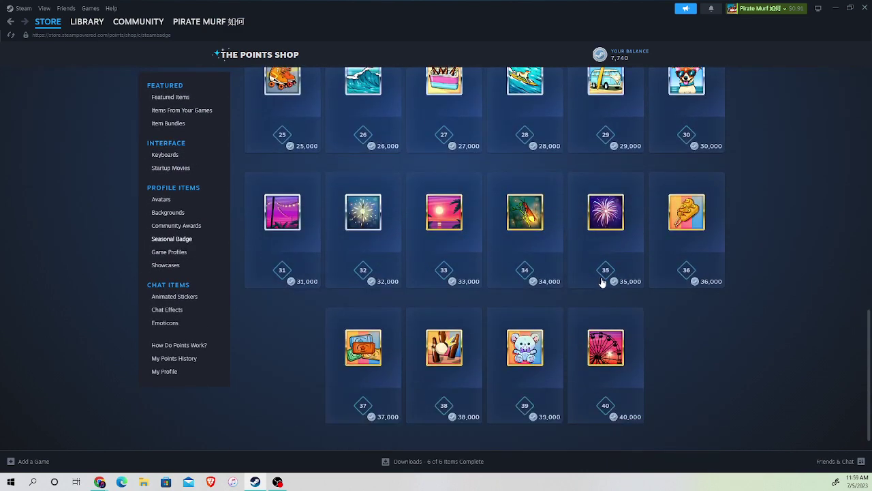
{"action": "scroll", "coordinate": [602, 282], "scroll_direction": "down", "scroll_amount": 1}
{"action": "scroll", "coordinate": [409, 313], "scroll_direction": "up", "scroll_amount": 4}
{"action": "scroll", "coordinate": [614, 340], "scroll_direction": "down", "scroll_amount": 5}
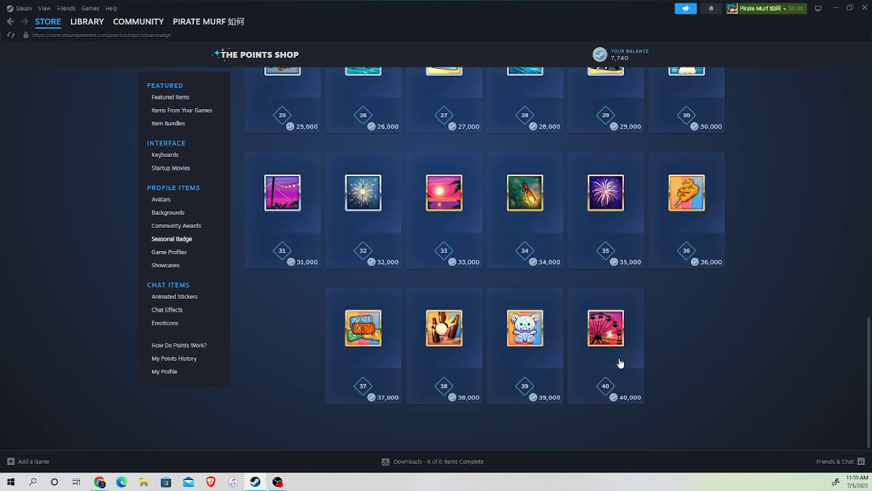
{"action": "scroll", "coordinate": [313, 268], "scroll_direction": "up", "scroll_amount": 4}
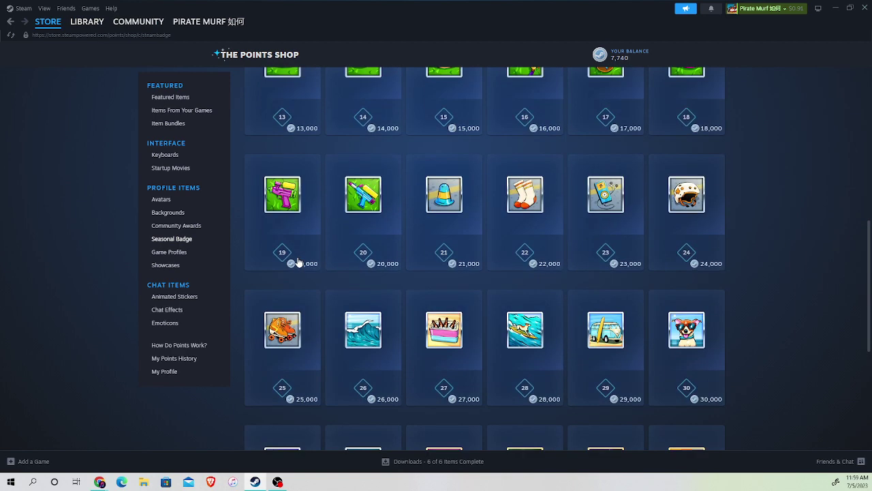
{"action": "scroll", "coordinate": [299, 266], "scroll_direction": "down", "scroll_amount": 5}
{"action": "scroll", "coordinate": [300, 218], "scroll_direction": "up", "scroll_amount": 2}
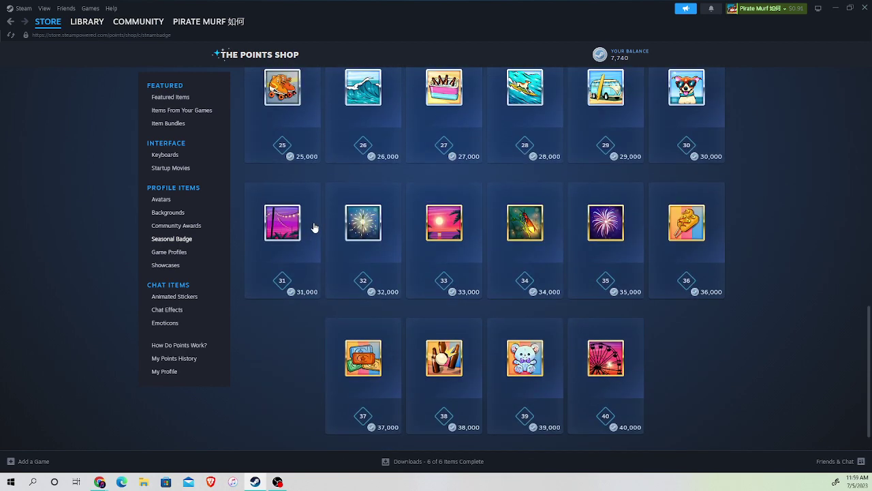
{"action": "scroll", "coordinate": [300, 286], "scroll_direction": "up", "scroll_amount": 2}
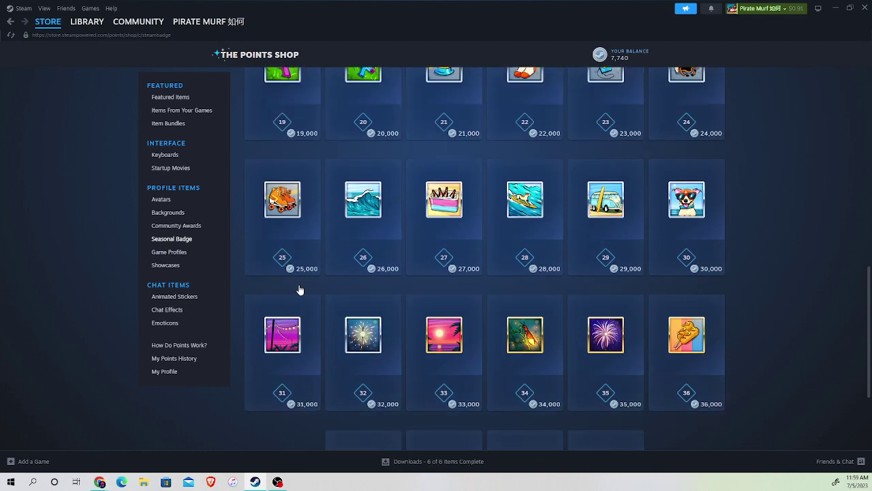
{"action": "scroll", "coordinate": [614, 293], "scroll_direction": "up", "scroll_amount": 2}
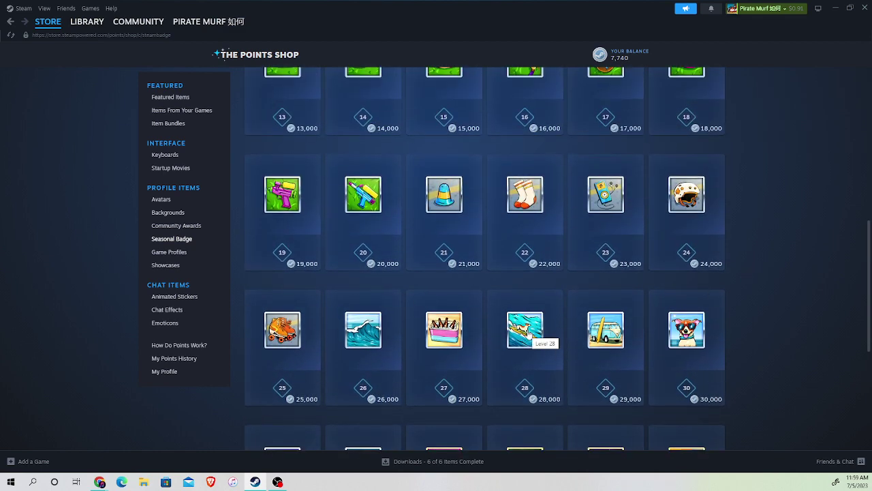
{"action": "scroll", "coordinate": [528, 332], "scroll_direction": "up", "scroll_amount": 5}
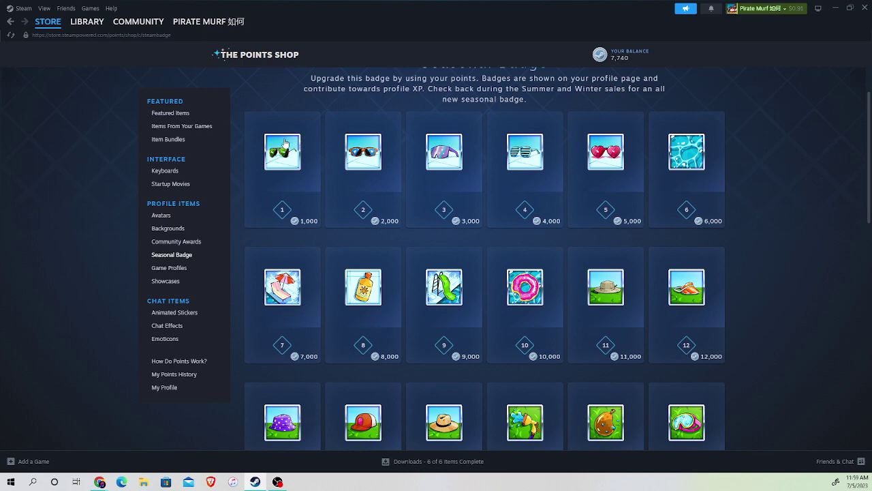
{"action": "scroll", "coordinate": [514, 264], "scroll_direction": "up", "scroll_amount": 2}
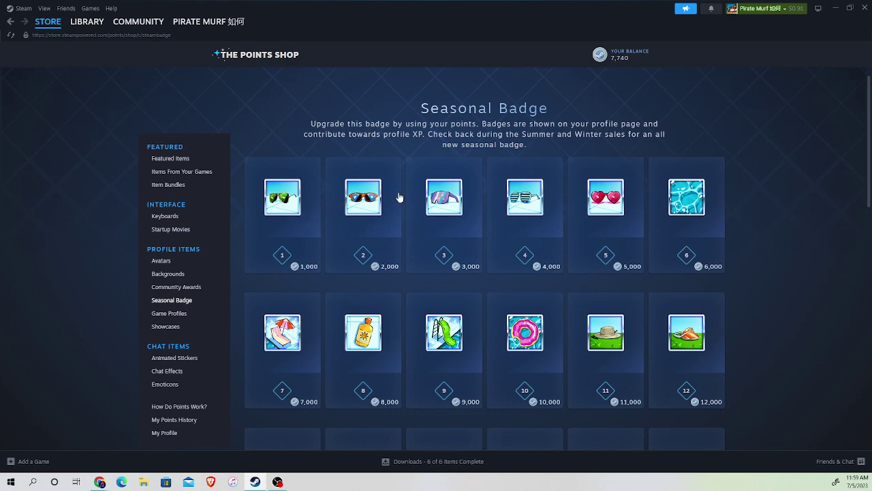
{"action": "scroll", "coordinate": [667, 333], "scroll_direction": "down", "scroll_amount": 2}
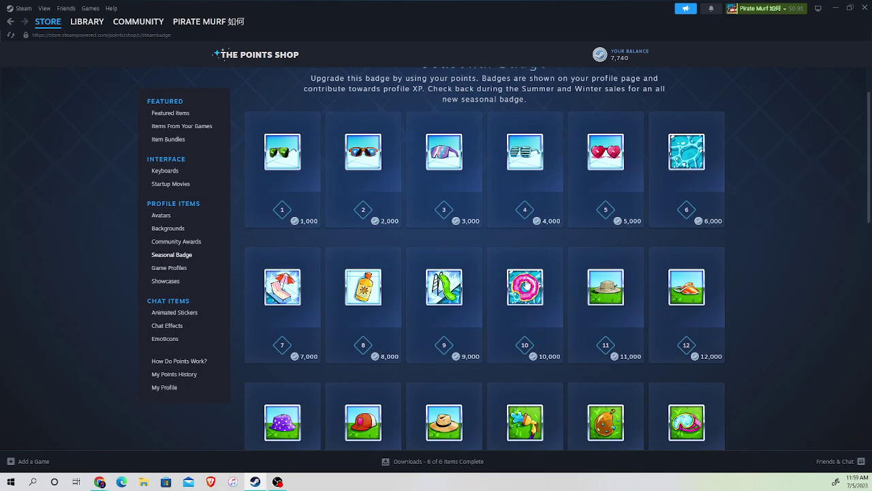
{"action": "scroll", "coordinate": [381, 314], "scroll_direction": "down", "scroll_amount": 3}
{"action": "scroll", "coordinate": [423, 355], "scroll_direction": "up", "scroll_amount": 3}
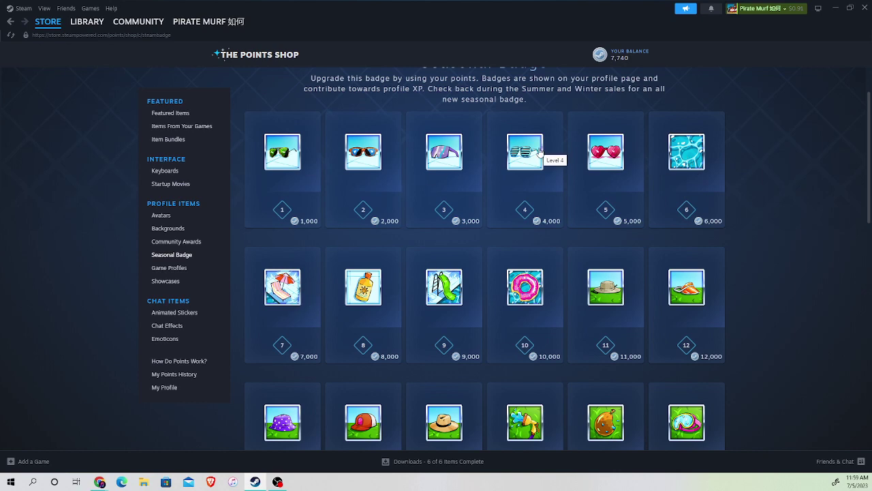
- Buy summer badge level 1, upgrade to level 3 leaving 4,740 points, and open your profile
{"action": "left_click", "coordinate": [286, 167]}
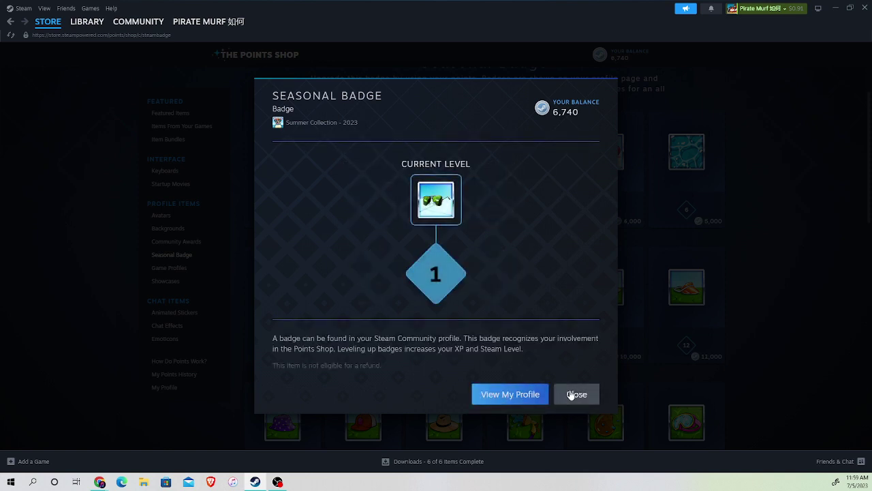
{"action": "left_click", "coordinate": [573, 395]}
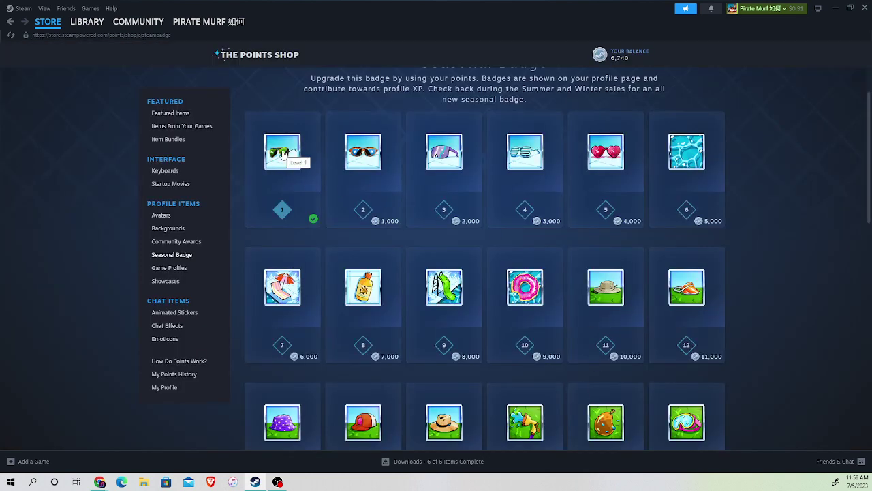
{"action": "left_click", "coordinate": [453, 152]}
{"action": "left_click", "coordinate": [506, 394]}
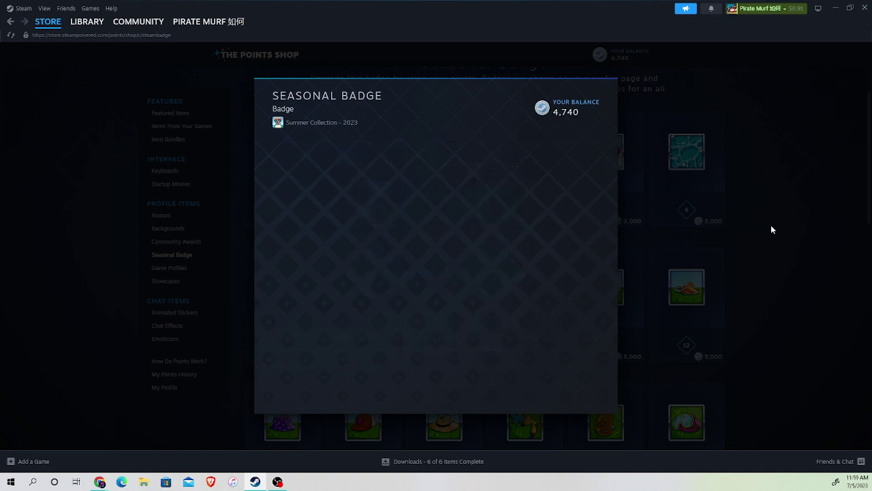
{"action": "left_click", "coordinate": [586, 394]}
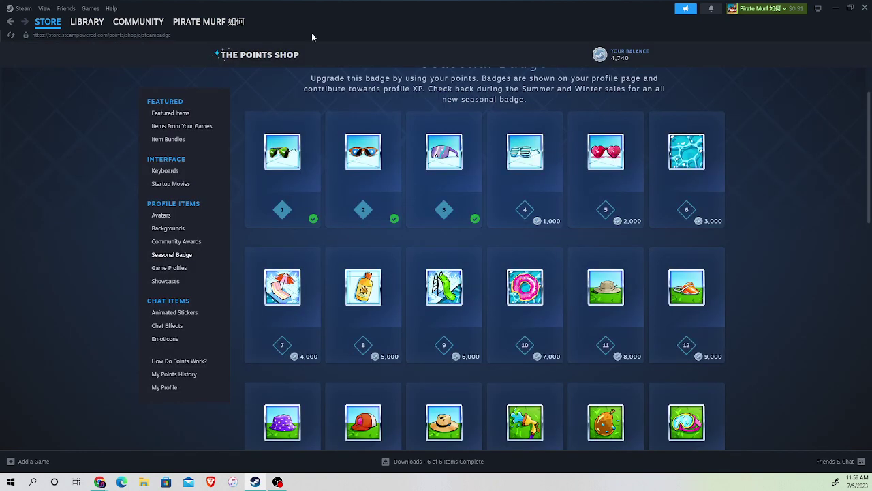
{"action": "left_click", "coordinate": [204, 21]}
{"action": "left_click", "coordinate": [197, 48]}
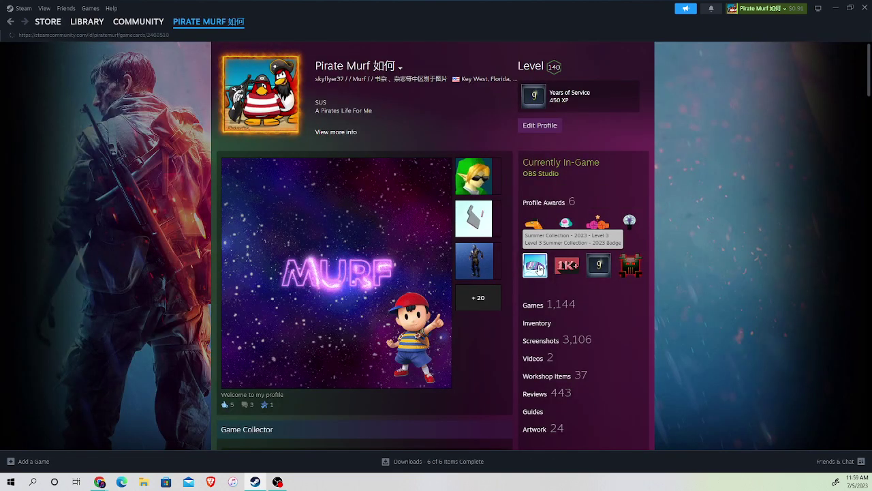
- Open Badges from the summer badge and sort by Completed, showing Summer Collection 2023 Level 3 first
{"action": "left_click", "coordinate": [536, 265]}
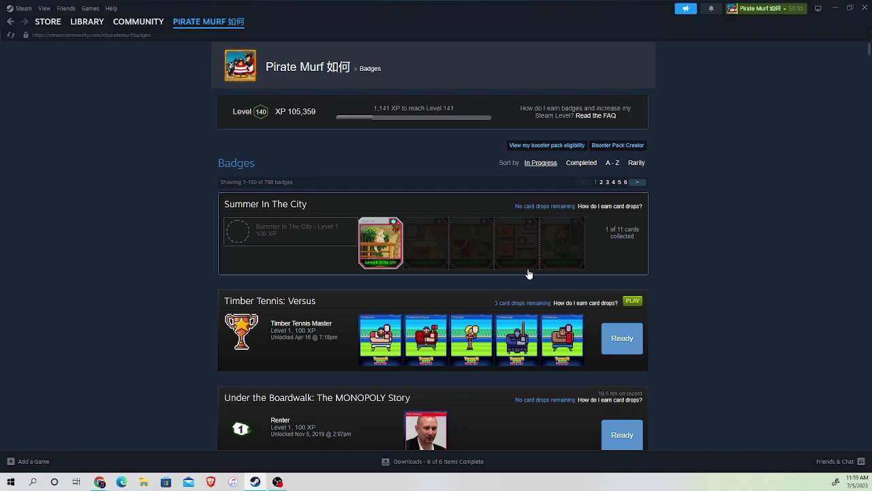
{"action": "left_click", "coordinate": [11, 31]}
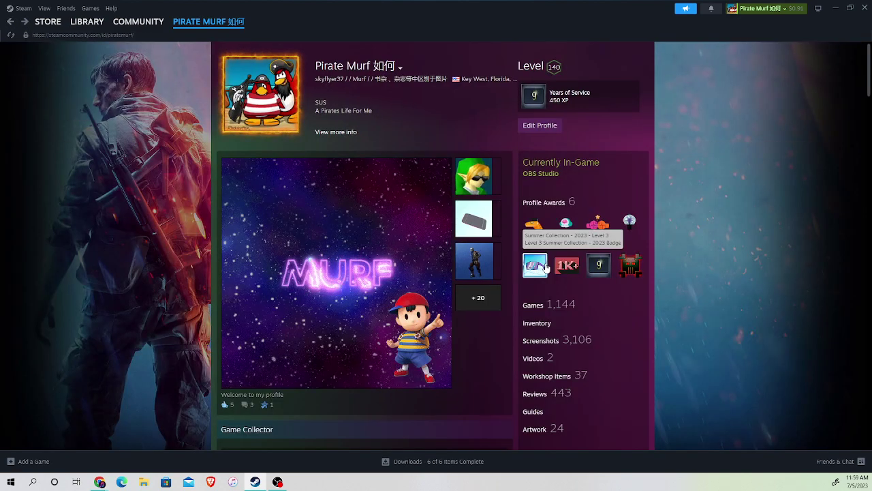
{"action": "left_click", "coordinate": [535, 266]}
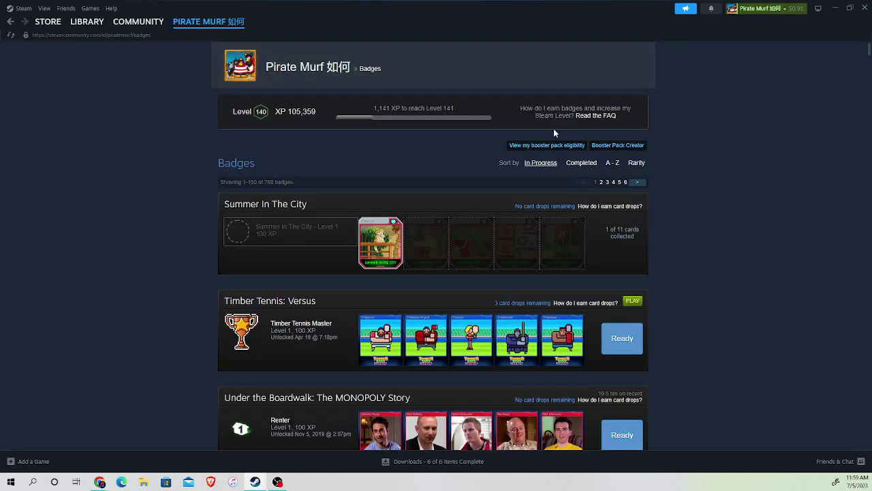
{"action": "left_click", "coordinate": [580, 163]}
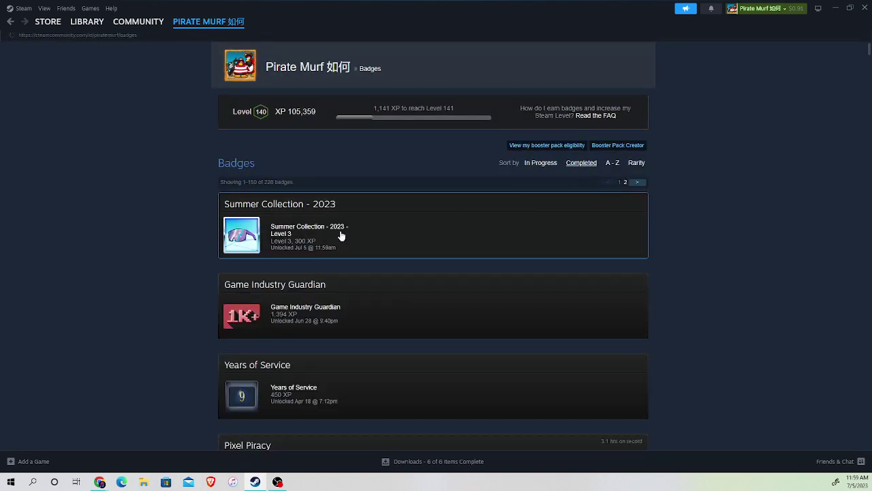
{"action": "key", "text": "alt+Left"}
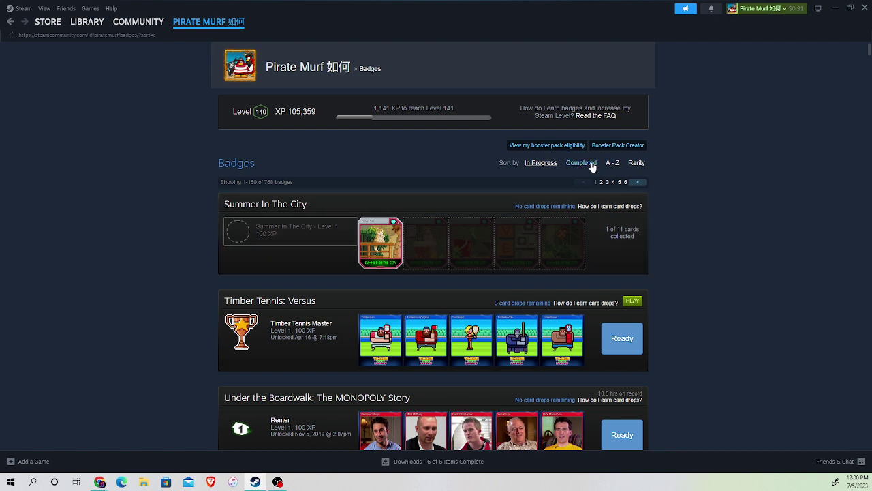
{"action": "left_click", "coordinate": [582, 162]}
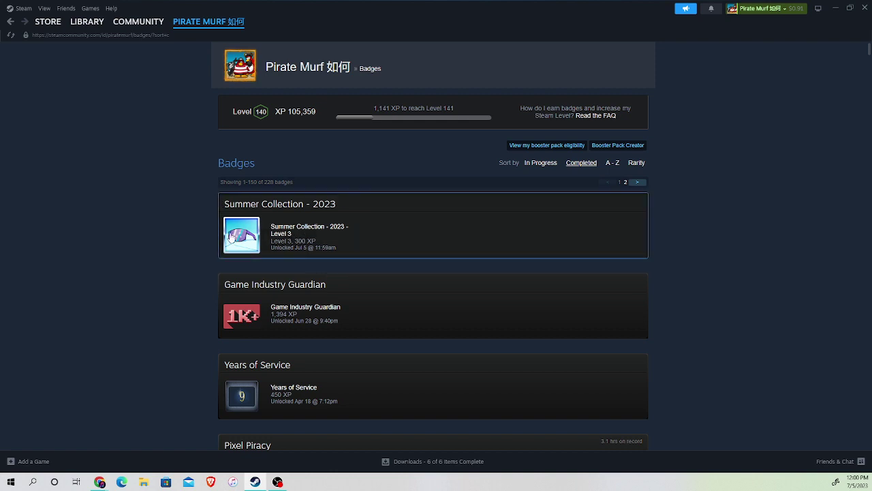
{"action": "scroll", "coordinate": [189, 228], "scroll_direction": "down", "scroll_amount": 1}
{"action": "scroll", "coordinate": [217, 222], "scroll_direction": "up", "scroll_amount": 1}
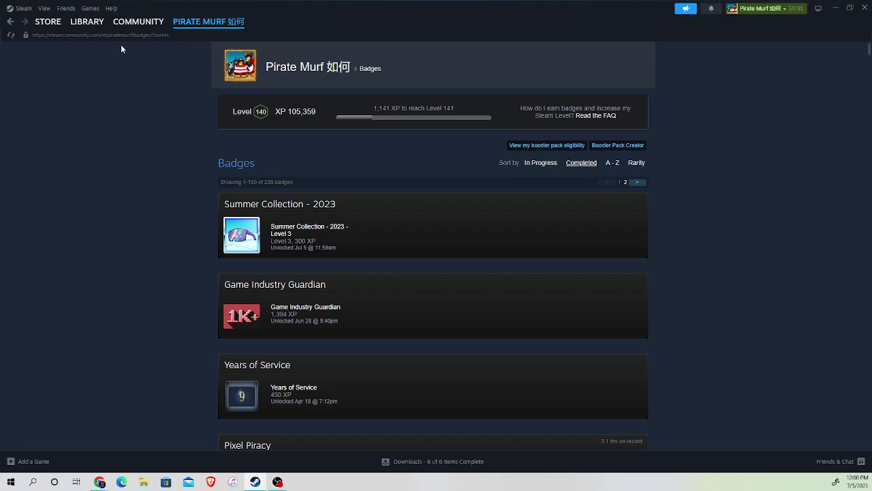
- Return to the store front page and open the full Top Sellers list, led by Steam Deck
{"action": "left_click", "coordinate": [11, 21]}
{"action": "mouse_move", "coordinate": [48, 21]}
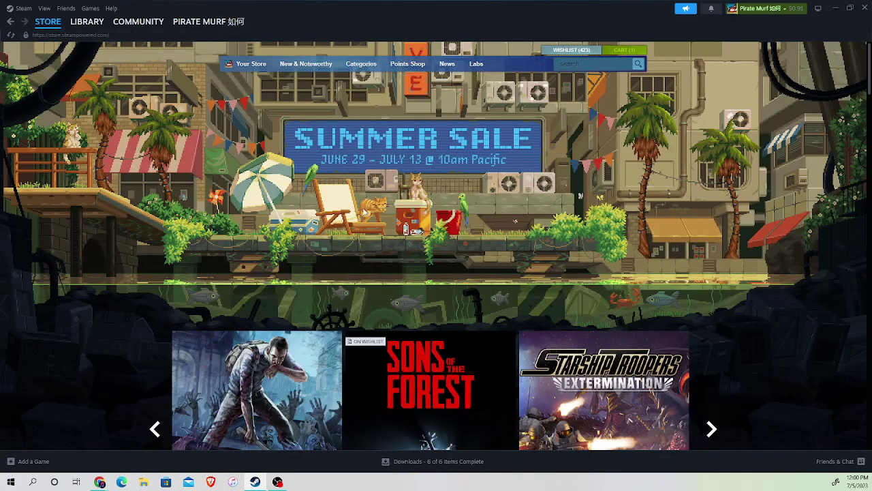
{"action": "scroll", "coordinate": [364, 250], "scroll_direction": "down", "scroll_amount": 8}
{"action": "scroll", "coordinate": [363, 250], "scroll_direction": "down", "scroll_amount": 8}
{"action": "scroll", "coordinate": [364, 250], "scroll_direction": "down", "scroll_amount": 8}
{"action": "scroll", "coordinate": [364, 250], "scroll_direction": "down", "scroll_amount": 6}
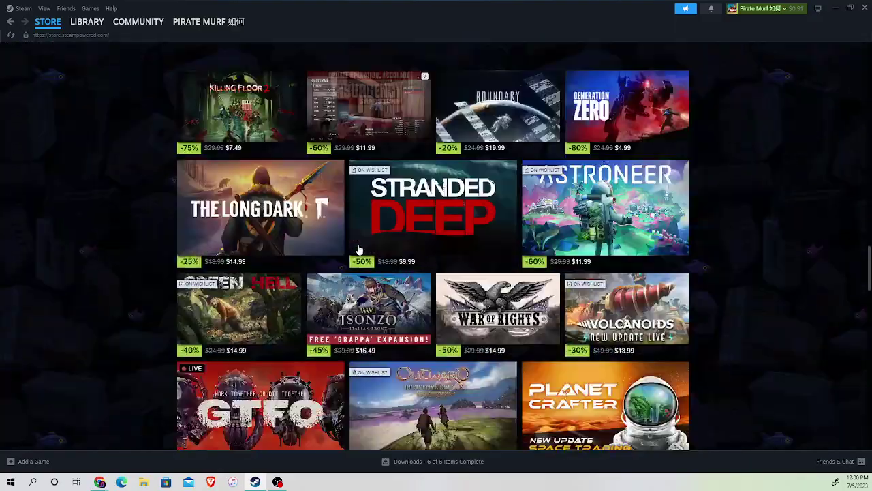
{"action": "scroll", "coordinate": [345, 248], "scroll_direction": "down", "scroll_amount": 4}
{"action": "scroll", "coordinate": [346, 248], "scroll_direction": "down", "scroll_amount": 2}
{"action": "scroll", "coordinate": [341, 251], "scroll_direction": "down", "scroll_amount": 5}
{"action": "scroll", "coordinate": [341, 251], "scroll_direction": "down", "scroll_amount": 5}
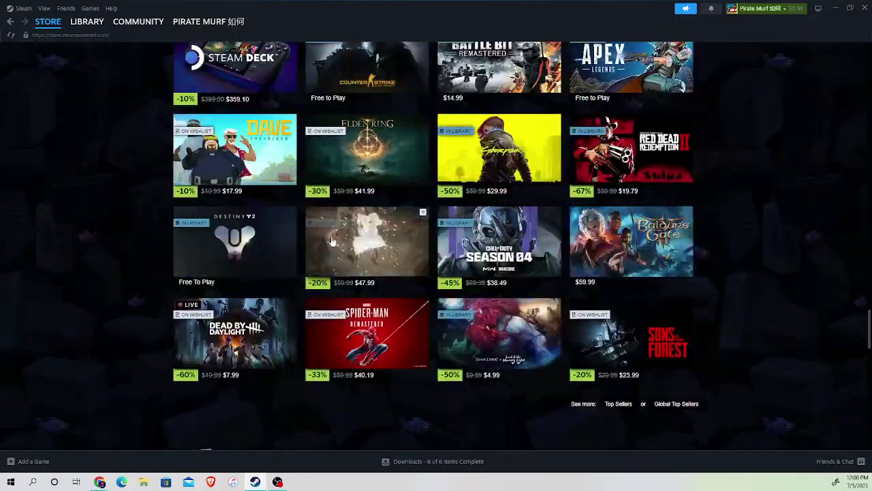
{"action": "scroll", "coordinate": [343, 240], "scroll_direction": "down", "scroll_amount": 5}
{"action": "scroll", "coordinate": [346, 238], "scroll_direction": "down", "scroll_amount": 3}
{"action": "scroll", "coordinate": [346, 238], "scroll_direction": "down", "scroll_amount": 5}
{"action": "scroll", "coordinate": [346, 238], "scroll_direction": "down", "scroll_amount": 5}
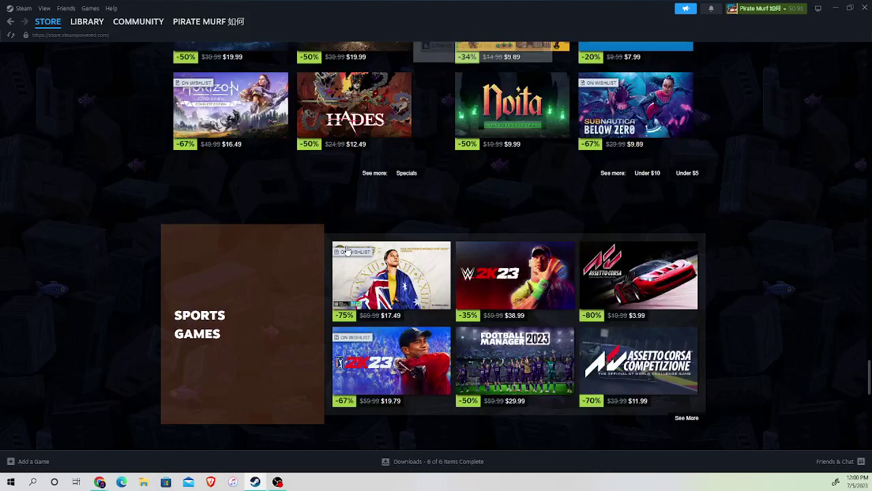
{"action": "scroll", "coordinate": [487, 228], "scroll_direction": "up", "scroll_amount": 6}
{"action": "scroll", "coordinate": [487, 228], "scroll_direction": "down", "scroll_amount": 8}
{"action": "scroll", "coordinate": [409, 246], "scroll_direction": "down", "scroll_amount": 6}
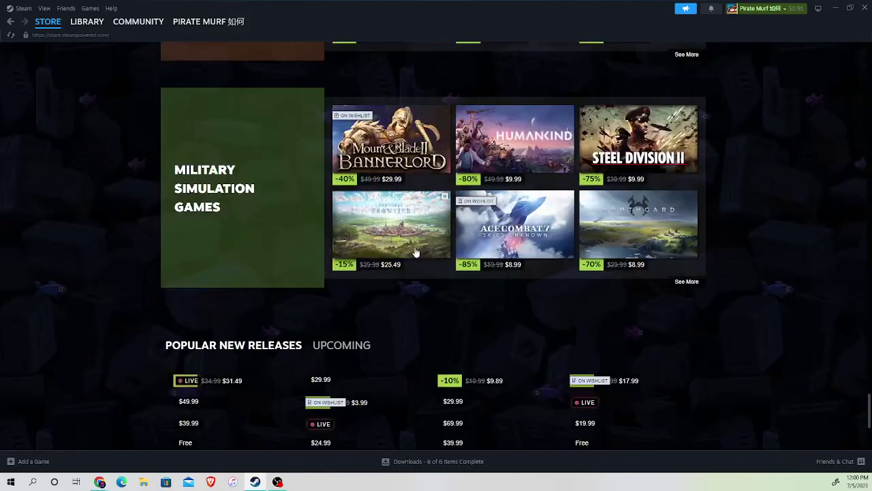
{"action": "scroll", "coordinate": [402, 259], "scroll_direction": "down", "scroll_amount": 4}
{"action": "scroll", "coordinate": [398, 264], "scroll_direction": "down", "scroll_amount": 3}
{"action": "scroll", "coordinate": [399, 264], "scroll_direction": "up", "scroll_amount": 2}
{"action": "scroll", "coordinate": [398, 265], "scroll_direction": "down", "scroll_amount": 5}
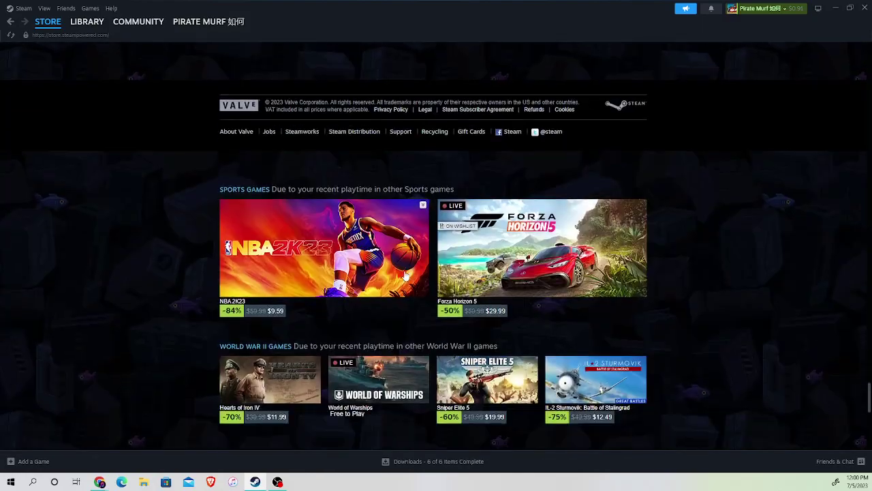
{"action": "scroll", "coordinate": [396, 266], "scroll_direction": "down", "scroll_amount": 3}
{"action": "scroll", "coordinate": [368, 259], "scroll_direction": "down", "scroll_amount": 6}
{"action": "scroll", "coordinate": [368, 259], "scroll_direction": "down", "scroll_amount": 3}
{"action": "scroll", "coordinate": [382, 252], "scroll_direction": "down", "scroll_amount": 4}
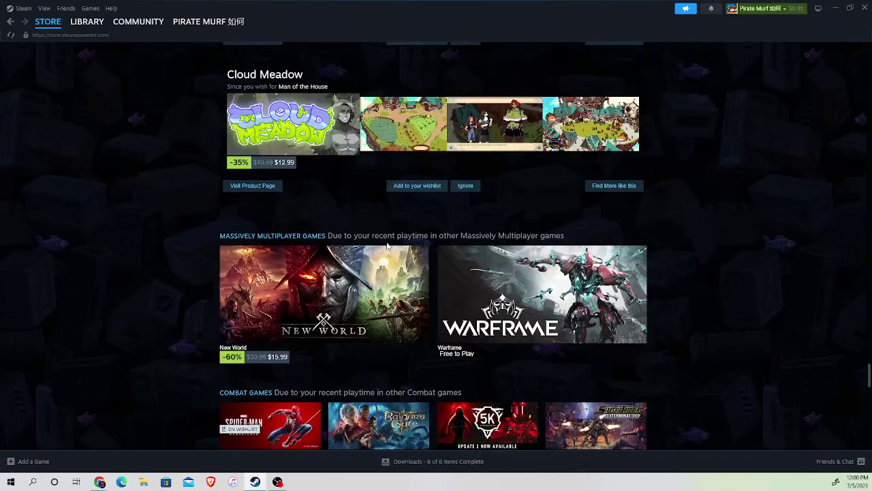
{"action": "scroll", "coordinate": [351, 229], "scroll_direction": "down", "scroll_amount": 3}
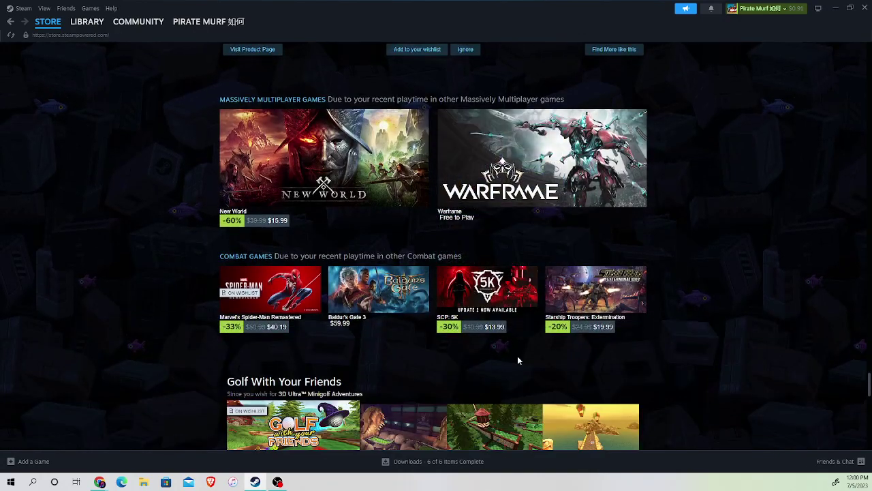
{"action": "scroll", "coordinate": [518, 354], "scroll_direction": "down", "scroll_amount": 4}
{"action": "scroll", "coordinate": [473, 292], "scroll_direction": "down", "scroll_amount": 3}
{"action": "scroll", "coordinate": [473, 292], "scroll_direction": "down", "scroll_amount": 2}
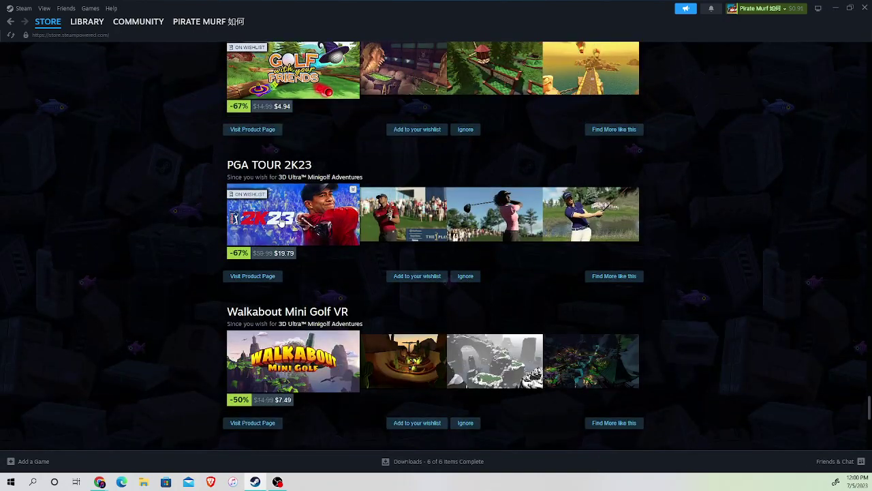
{"action": "mouse_move", "coordinate": [293, 215]}
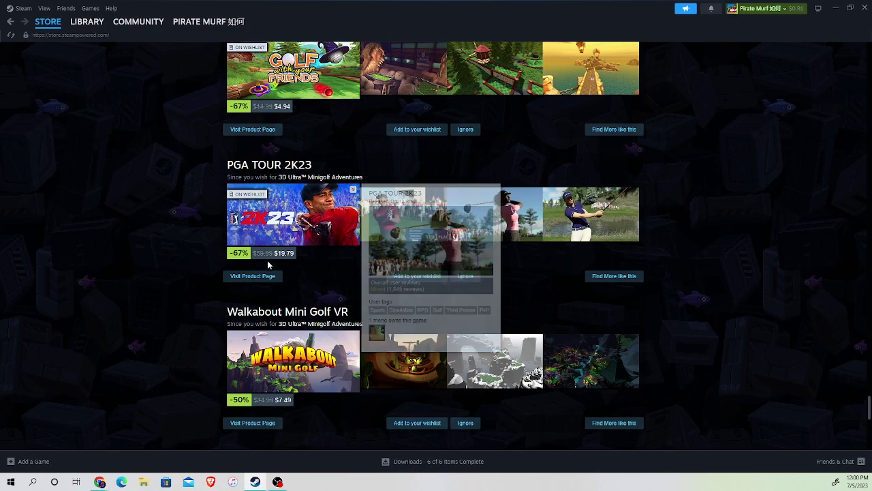
{"action": "scroll", "coordinate": [524, 282], "scroll_direction": "down", "scroll_amount": 10}
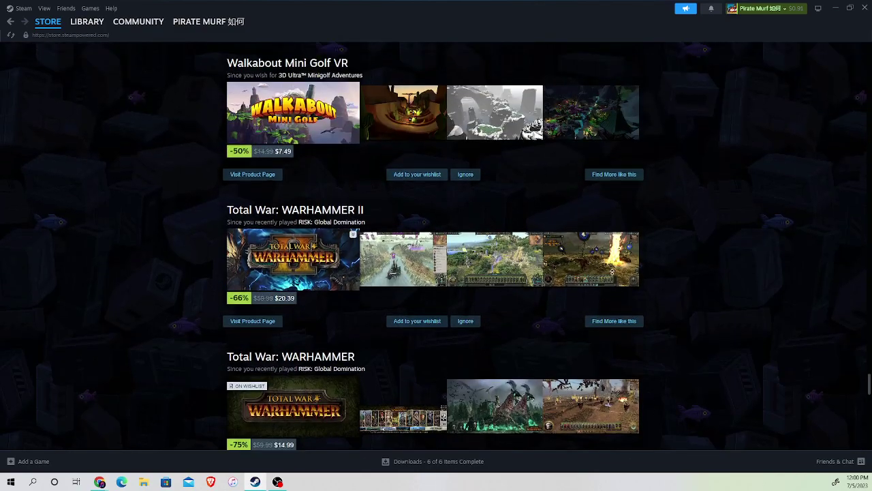
{"action": "scroll", "coordinate": [660, 304], "scroll_direction": "up", "scroll_amount": 15}
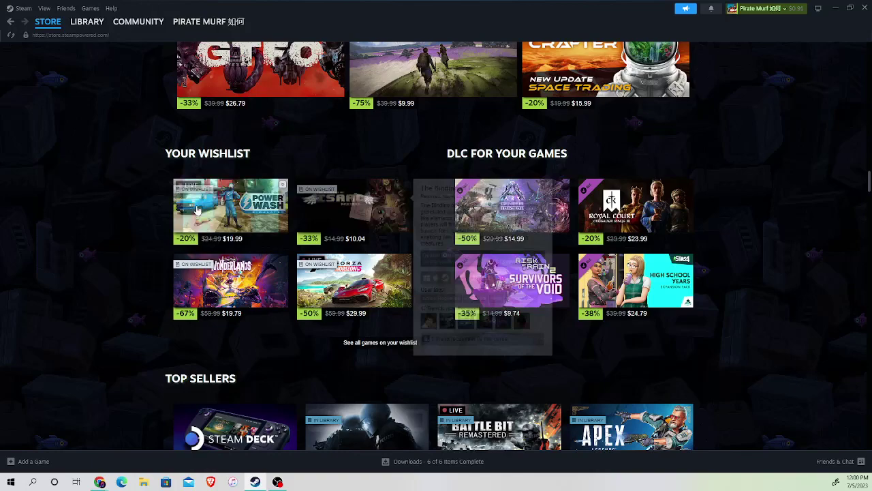
{"action": "scroll", "coordinate": [467, 341], "scroll_direction": "down", "scroll_amount": 3}
{"action": "scroll", "coordinate": [545, 341], "scroll_direction": "down", "scroll_amount": 8}
{"action": "scroll", "coordinate": [603, 343], "scroll_direction": "down", "scroll_amount": 3}
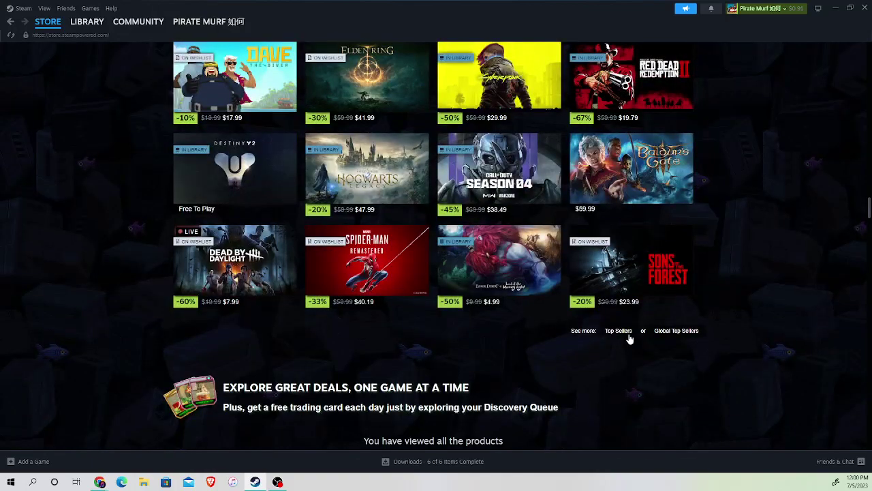
{"action": "left_click", "coordinate": [619, 330]}
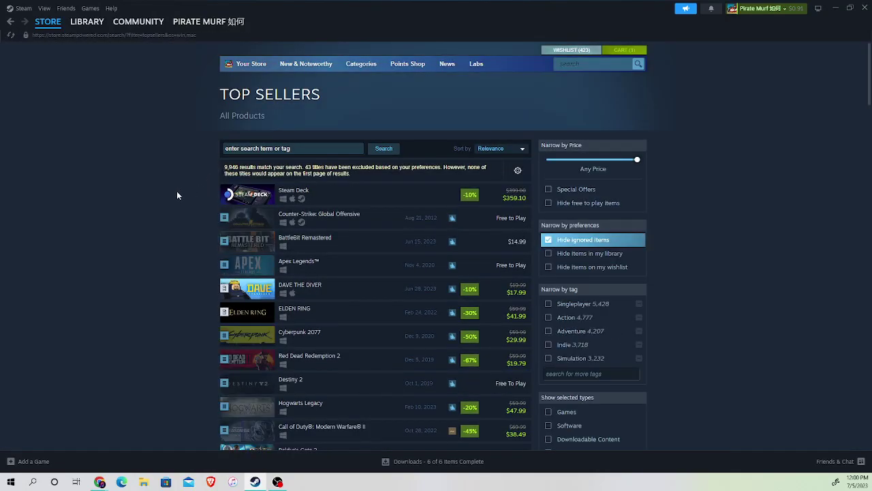
{"action": "scroll", "coordinate": [288, 199], "scroll_direction": "down", "scroll_amount": 1}
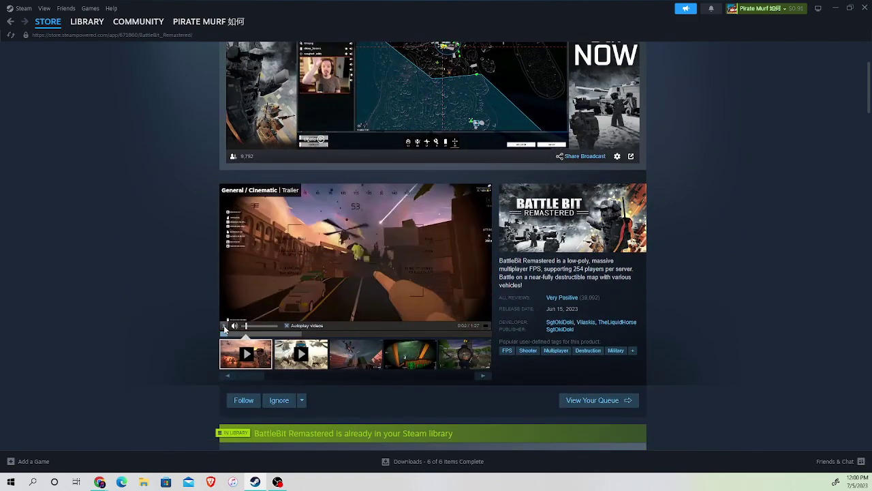
{"action": "scroll", "coordinate": [298, 279], "scroll_direction": "down", "scroll_amount": 1}
{"action": "scroll", "coordinate": [297, 280], "scroll_direction": "down", "scroll_amount": 3}
{"action": "scroll", "coordinate": [340, 272], "scroll_direction": "up", "scroll_amount": 3}
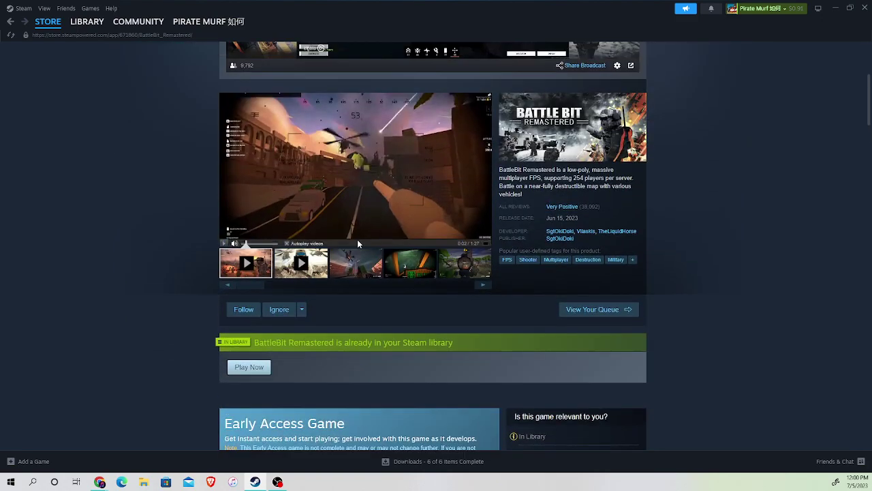
{"action": "left_click", "coordinate": [355, 263]}
{"action": "left_click", "coordinate": [484, 286]}
{"action": "scroll", "coordinate": [484, 290], "scroll_direction": "down", "scroll_amount": 4}
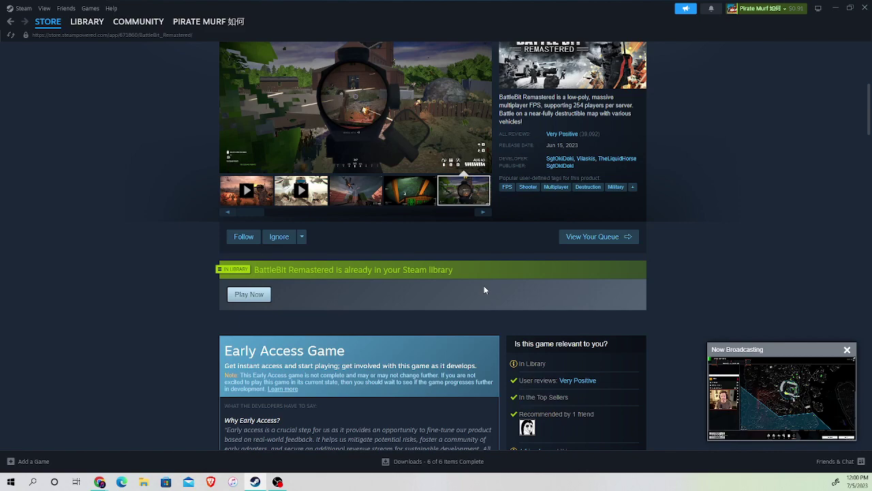
{"action": "scroll", "coordinate": [477, 307], "scroll_direction": "down", "scroll_amount": 2}
{"action": "left_click", "coordinate": [847, 350]}
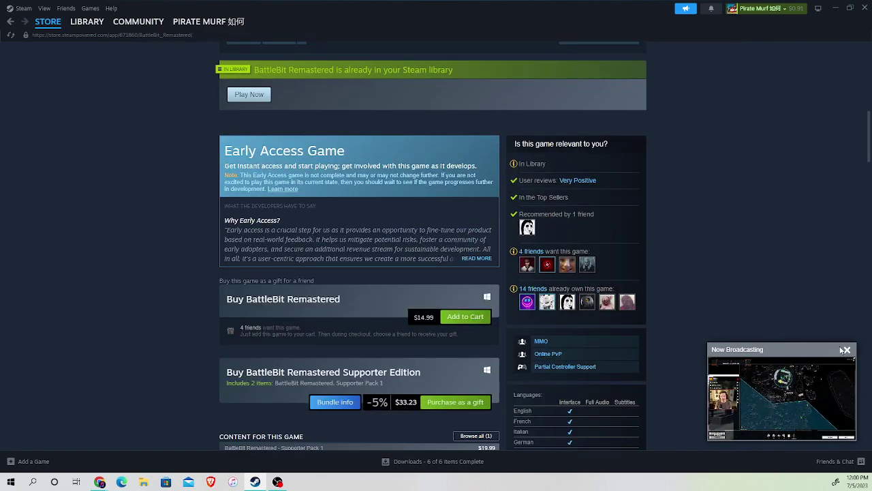
{"action": "scroll", "coordinate": [580, 295], "scroll_direction": "up", "scroll_amount": 4}
{"action": "scroll", "coordinate": [580, 295], "scroll_direction": "up", "scroll_amount": 1}
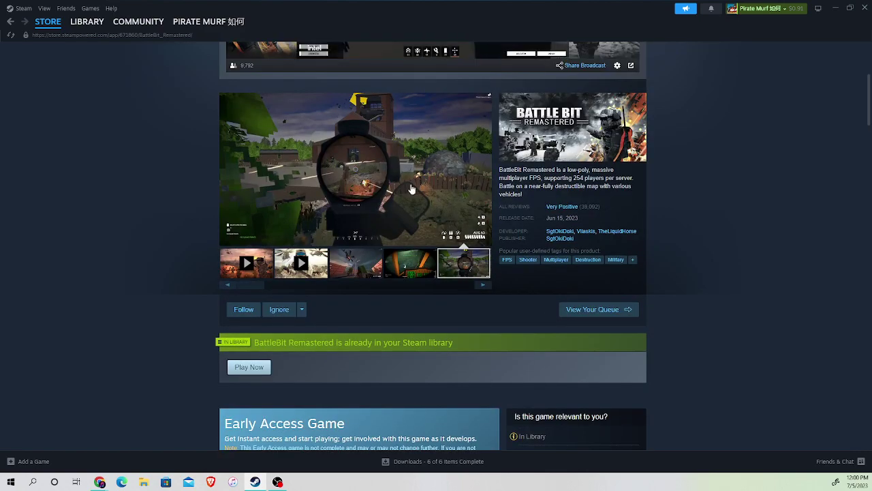
{"action": "left_click", "coordinate": [483, 287]}
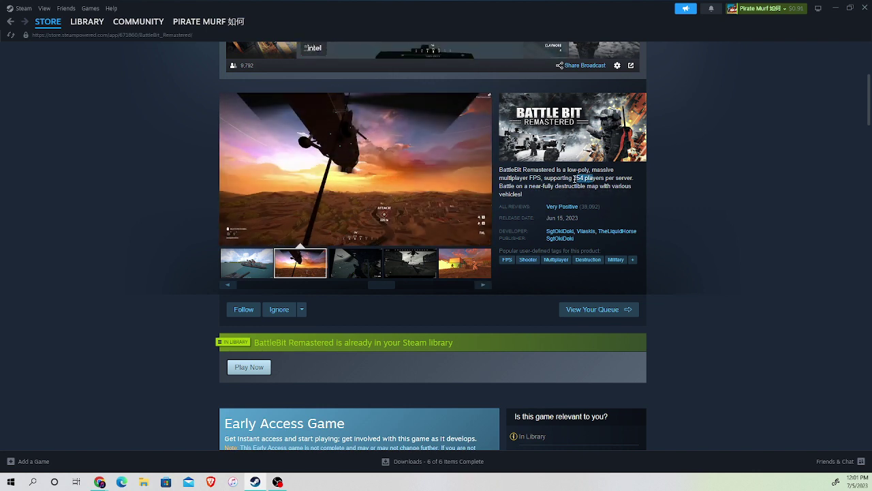
{"action": "left_click", "coordinate": [10, 21]}
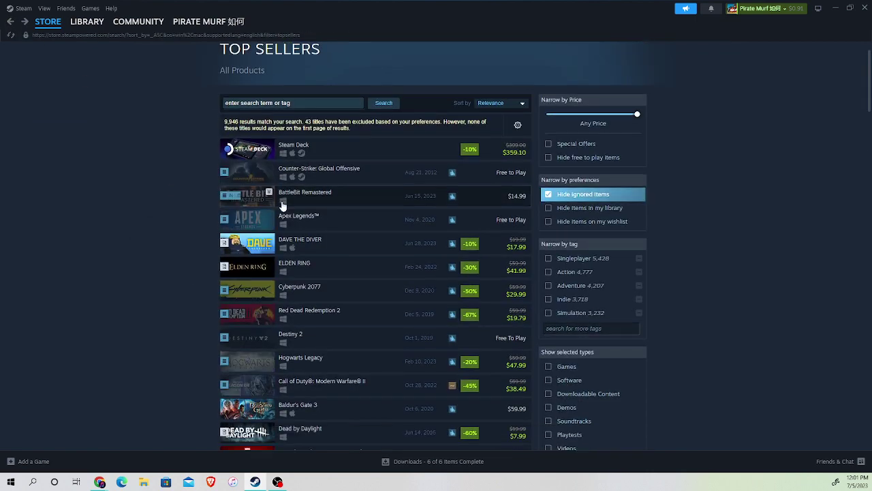
{"action": "scroll", "coordinate": [347, 161], "scroll_direction": "down", "scroll_amount": 3}
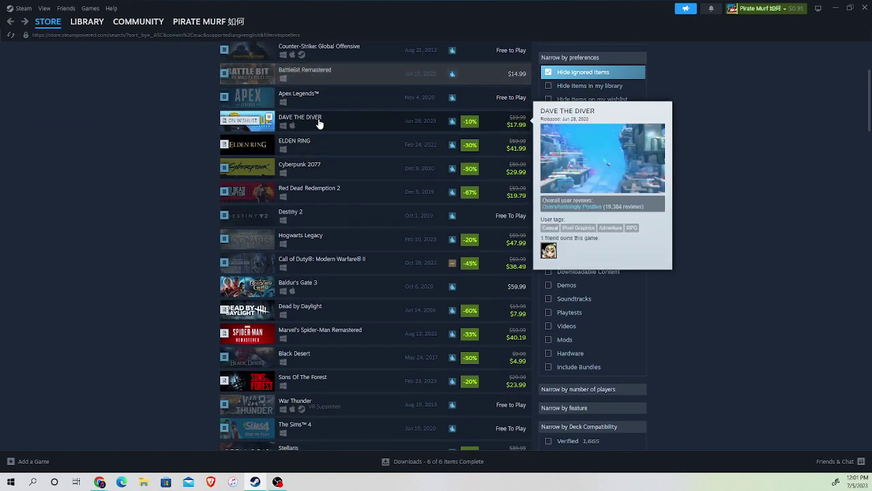
{"action": "mouse_move", "coordinate": [300, 243]}
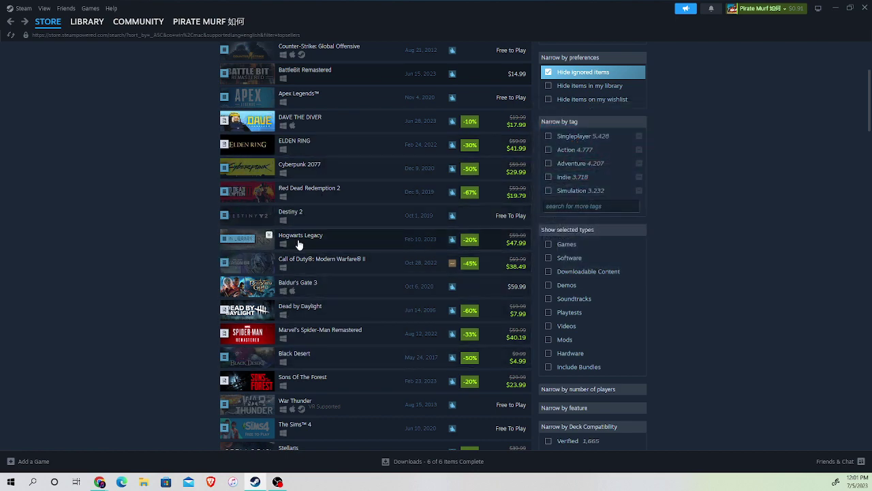
{"action": "mouse_move", "coordinate": [321, 262]}
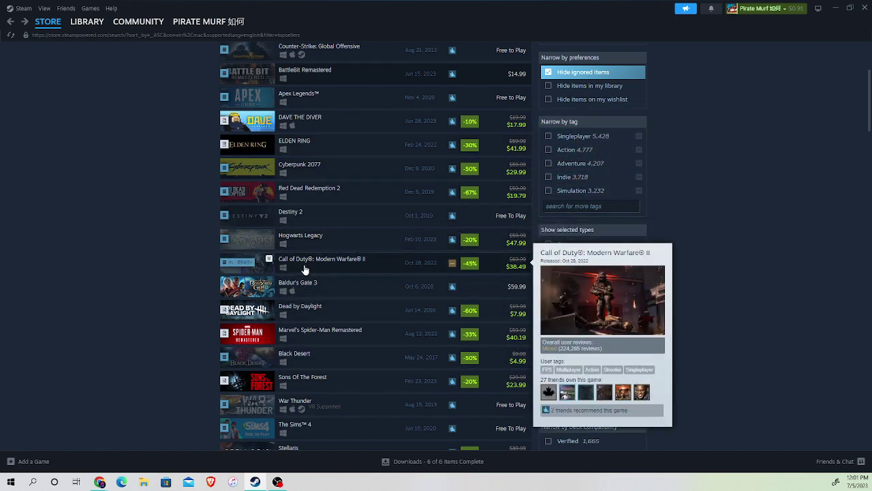
{"action": "left_click", "coordinate": [298, 265]}
{"action": "scroll", "coordinate": [421, 251], "scroll_direction": "down", "scroll_amount": 1}
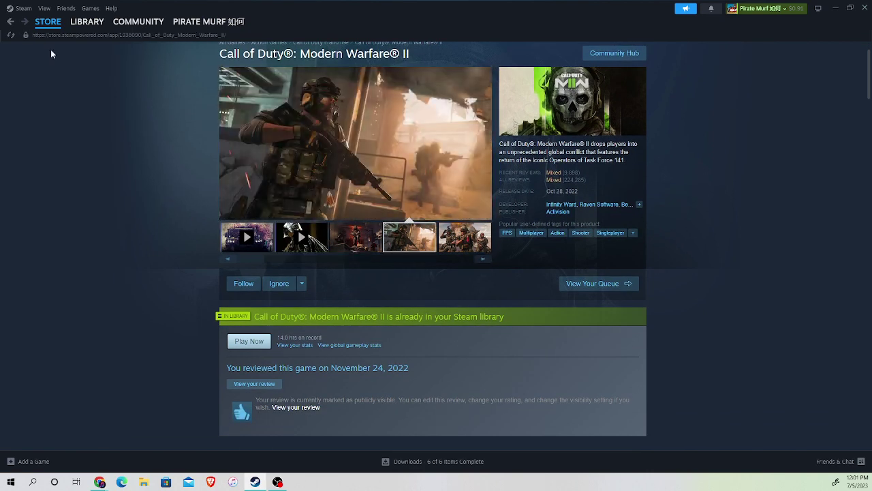
{"action": "left_click", "coordinate": [11, 23]}
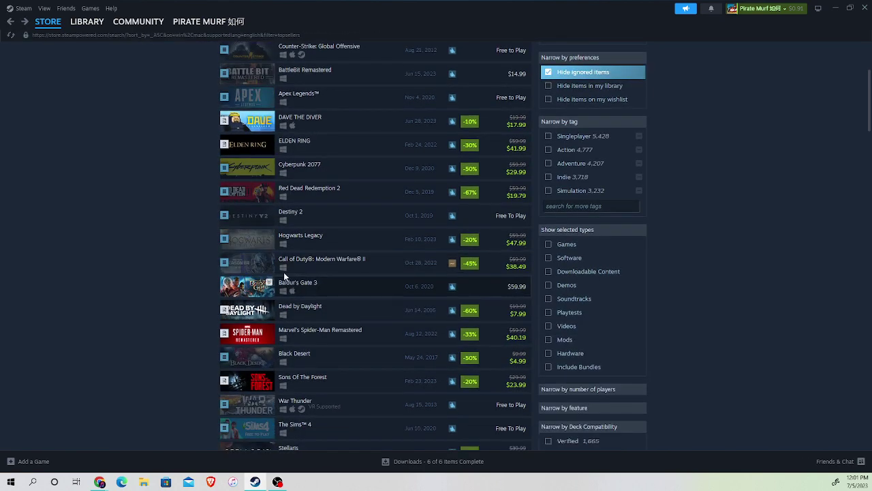
{"action": "scroll", "coordinate": [283, 272], "scroll_direction": "down", "scroll_amount": 5}
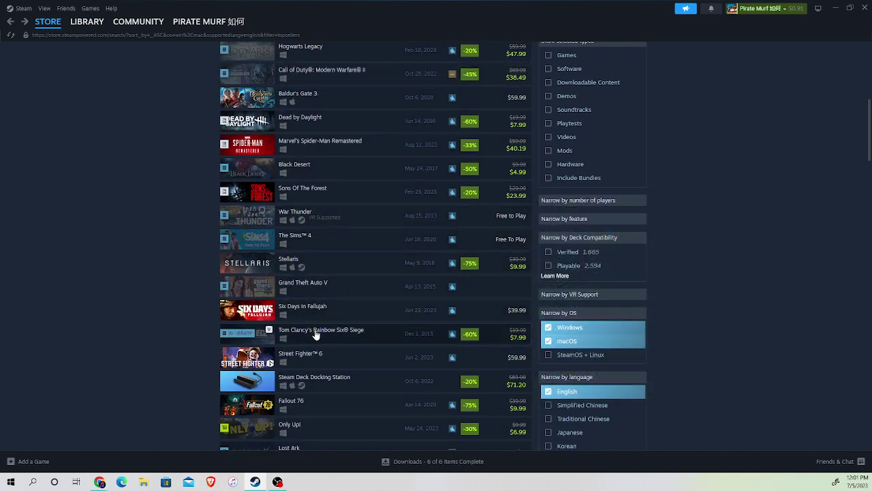
{"action": "scroll", "coordinate": [316, 334], "scroll_direction": "down", "scroll_amount": 3}
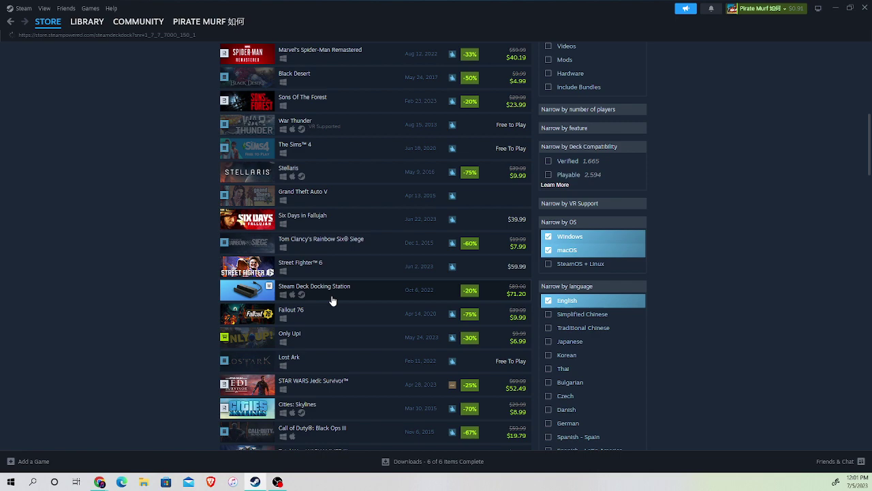
{"action": "left_click", "coordinate": [332, 300]}
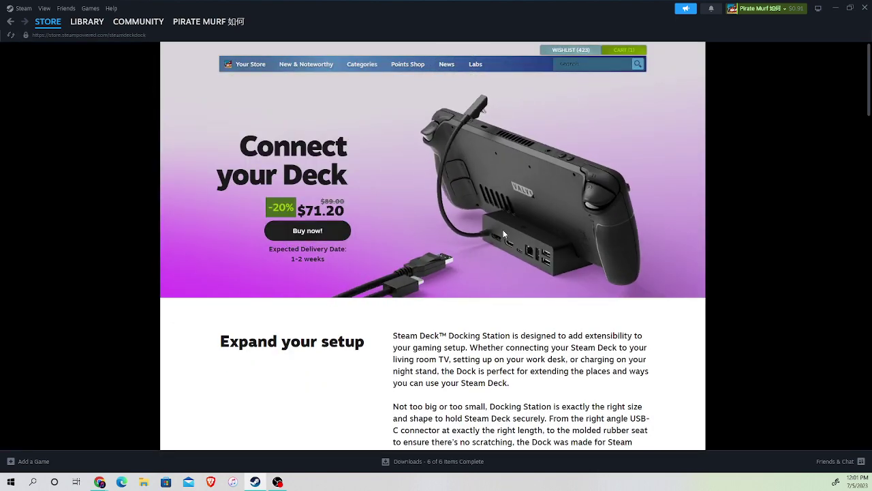
{"action": "left_click", "coordinate": [10, 26]}
{"action": "scroll", "coordinate": [310, 243], "scroll_direction": "down", "scroll_amount": 5}
{"action": "scroll", "coordinate": [317, 204], "scroll_direction": "down", "scroll_amount": 5}
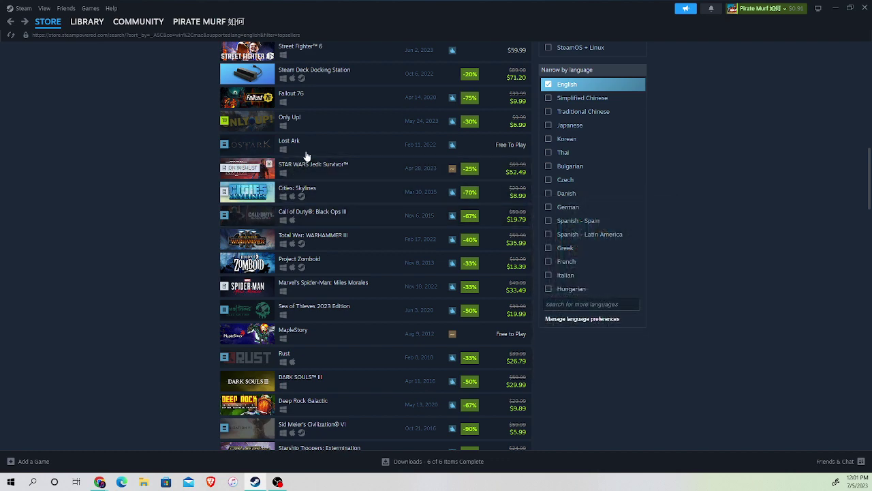
- Browse the Only Up! store page and reviews, pause its trailer, then return to the Featured front page
{"action": "left_click", "coordinate": [305, 120]}
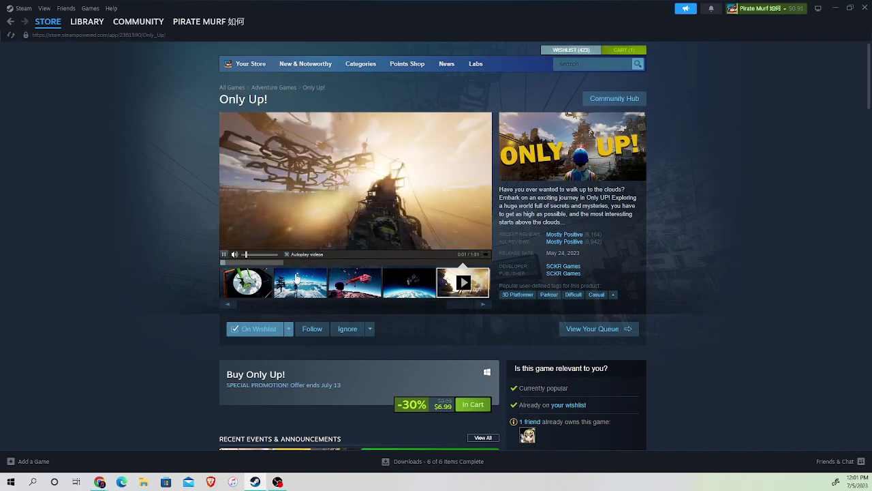
{"action": "scroll", "coordinate": [486, 241], "scroll_direction": "down", "scroll_amount": 10}
{"action": "scroll", "coordinate": [485, 242], "scroll_direction": "down", "scroll_amount": 10}
{"action": "scroll", "coordinate": [480, 244], "scroll_direction": "down", "scroll_amount": 10}
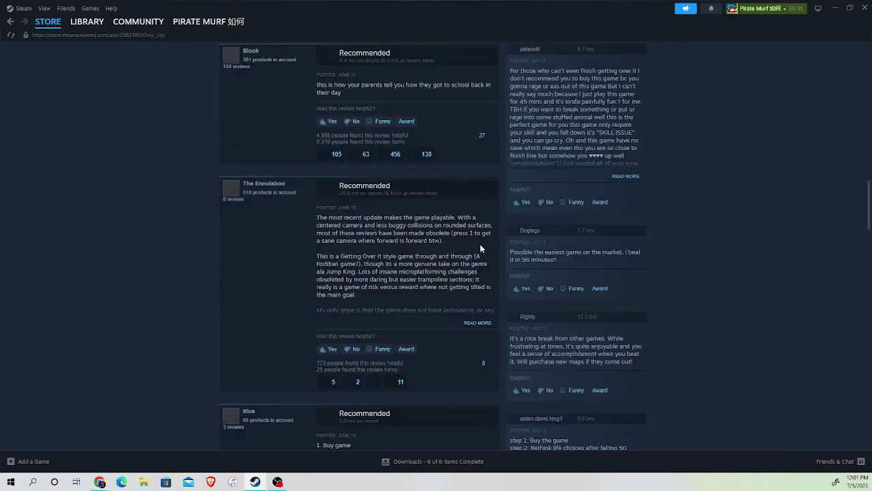
{"action": "scroll", "coordinate": [480, 244], "scroll_direction": "down", "scroll_amount": 5}
{"action": "scroll", "coordinate": [515, 268], "scroll_direction": "up", "scroll_amount": 3}
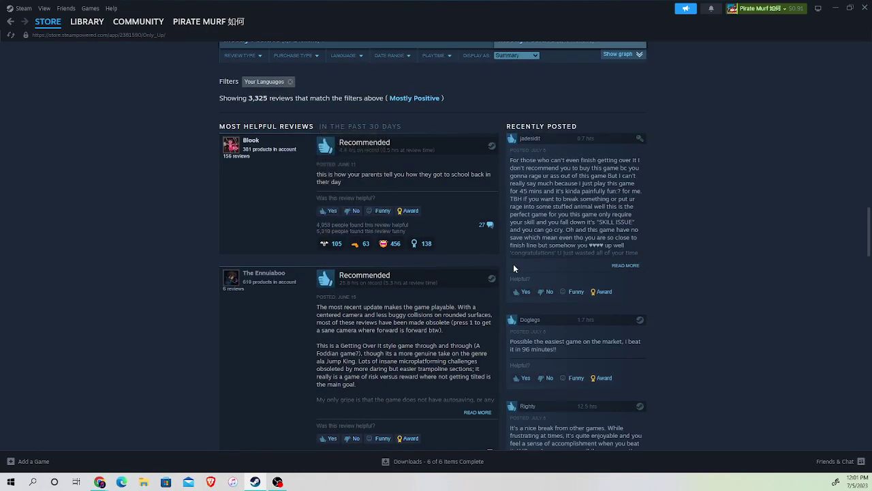
{"action": "scroll", "coordinate": [636, 279], "scroll_direction": "up", "scroll_amount": 10}
{"action": "scroll", "coordinate": [629, 267], "scroll_direction": "up", "scroll_amount": 10}
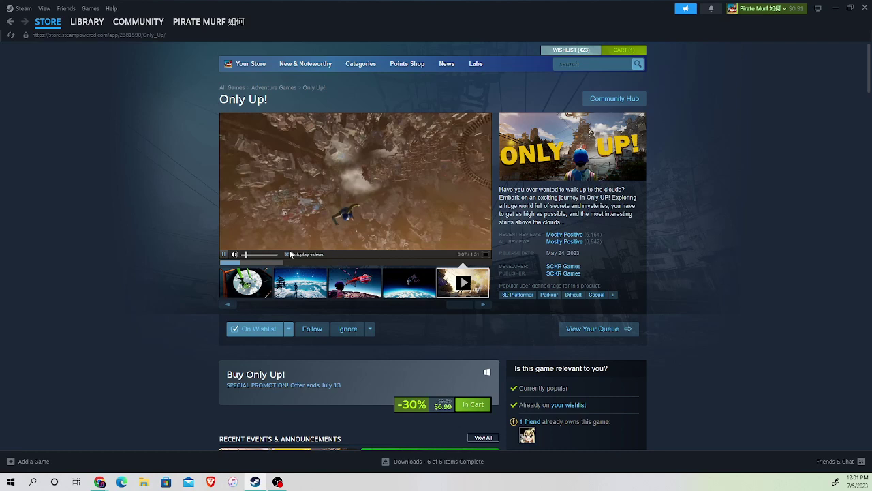
{"action": "left_click", "coordinate": [224, 254]}
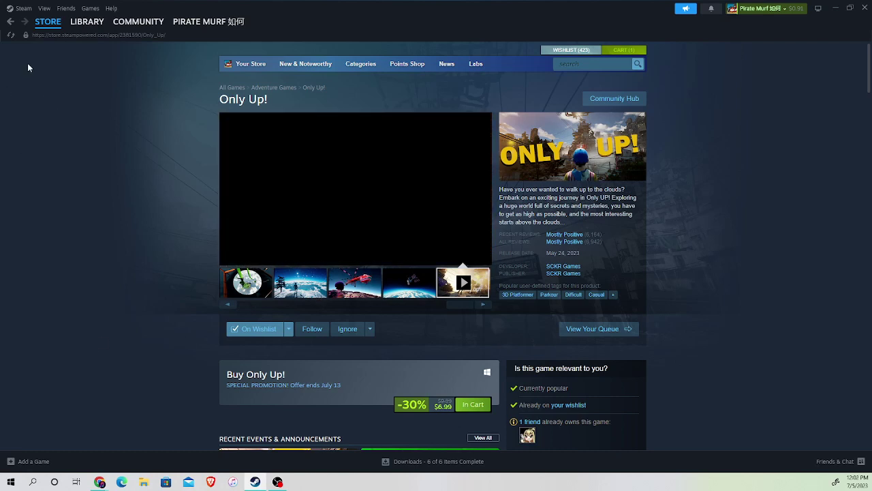
{"action": "mouse_move", "coordinate": [48, 22]}
{"action": "left_click", "coordinate": [49, 34]}
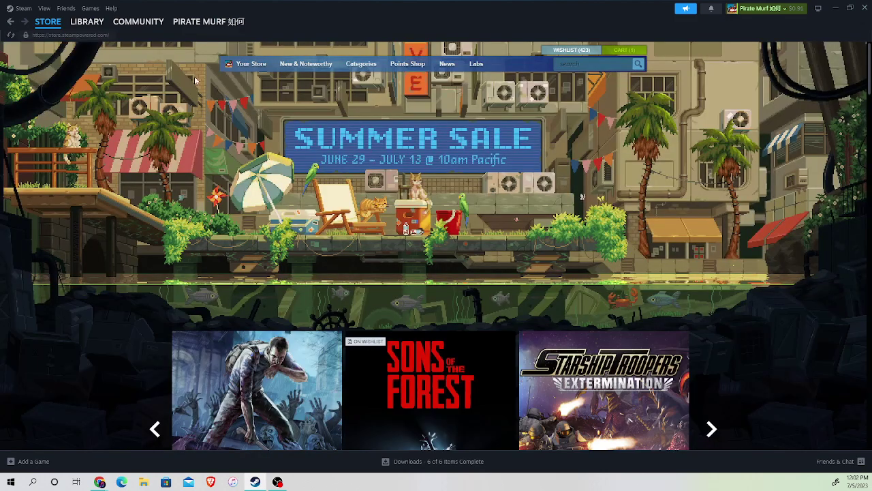